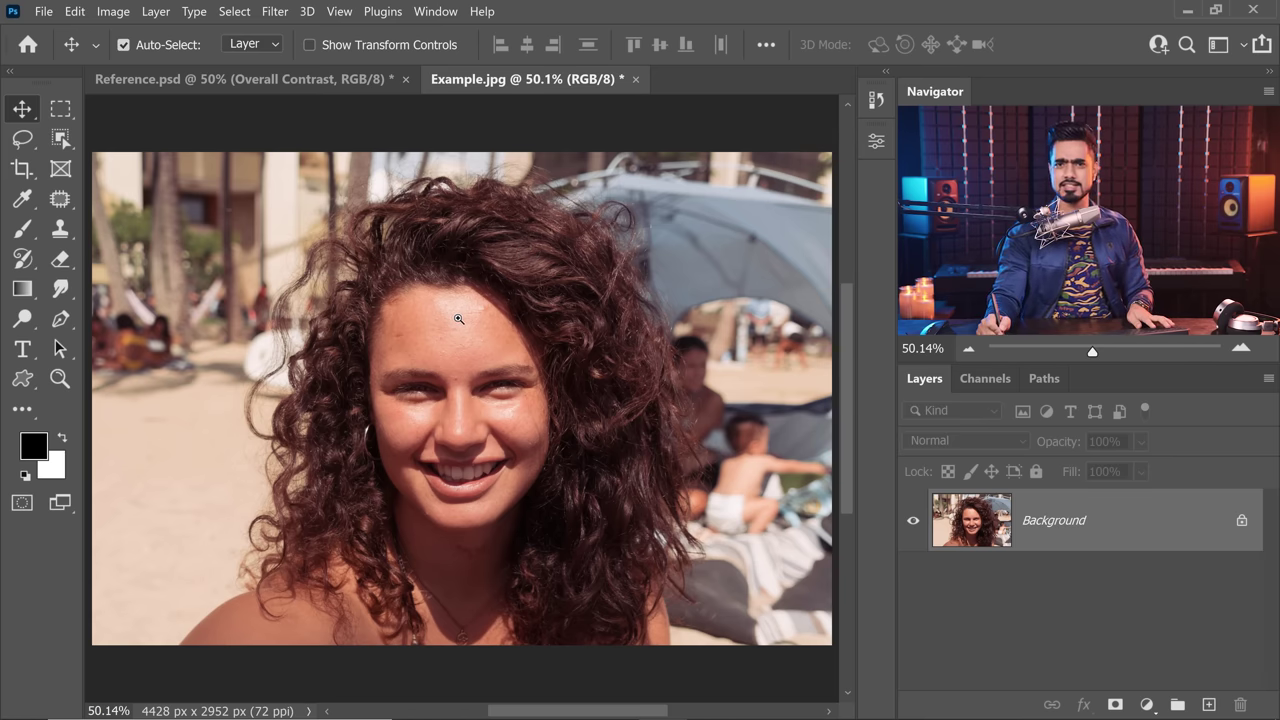
- Duplicate the Background layer and name the copy 'Removing Shadows'
drag(461, 306, 390, 373)
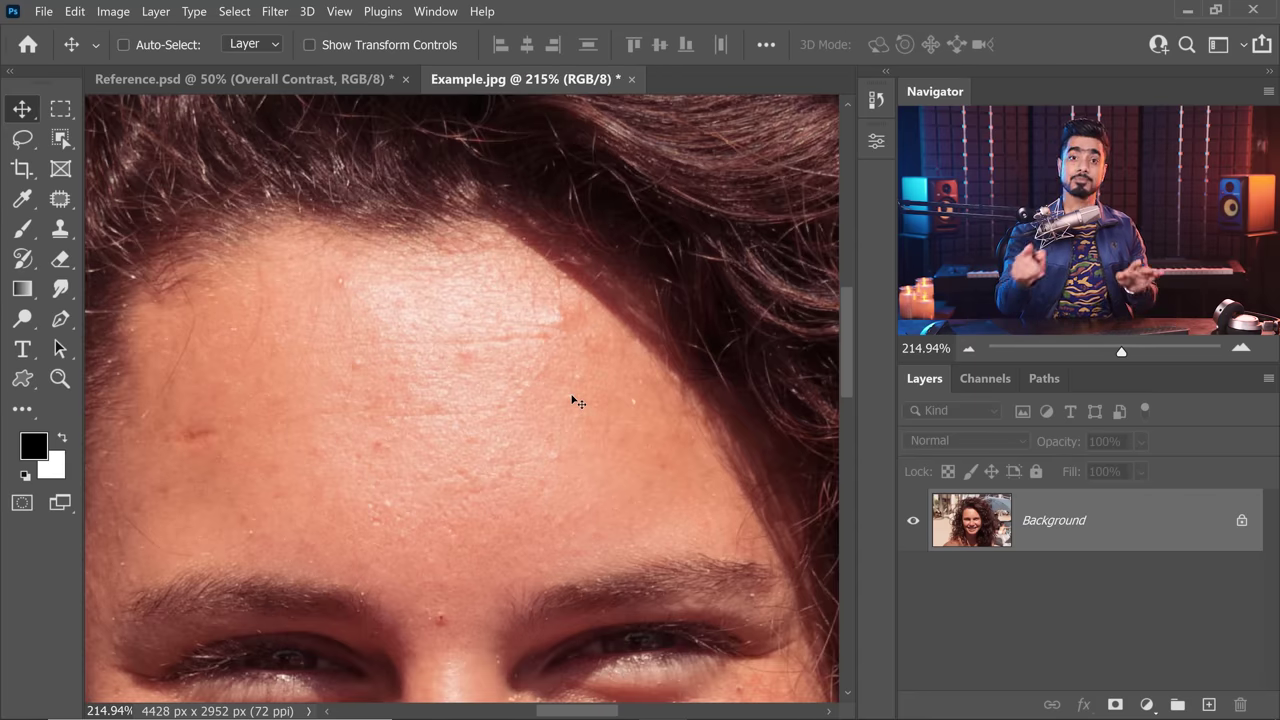
drag(558, 431, 531, 467)
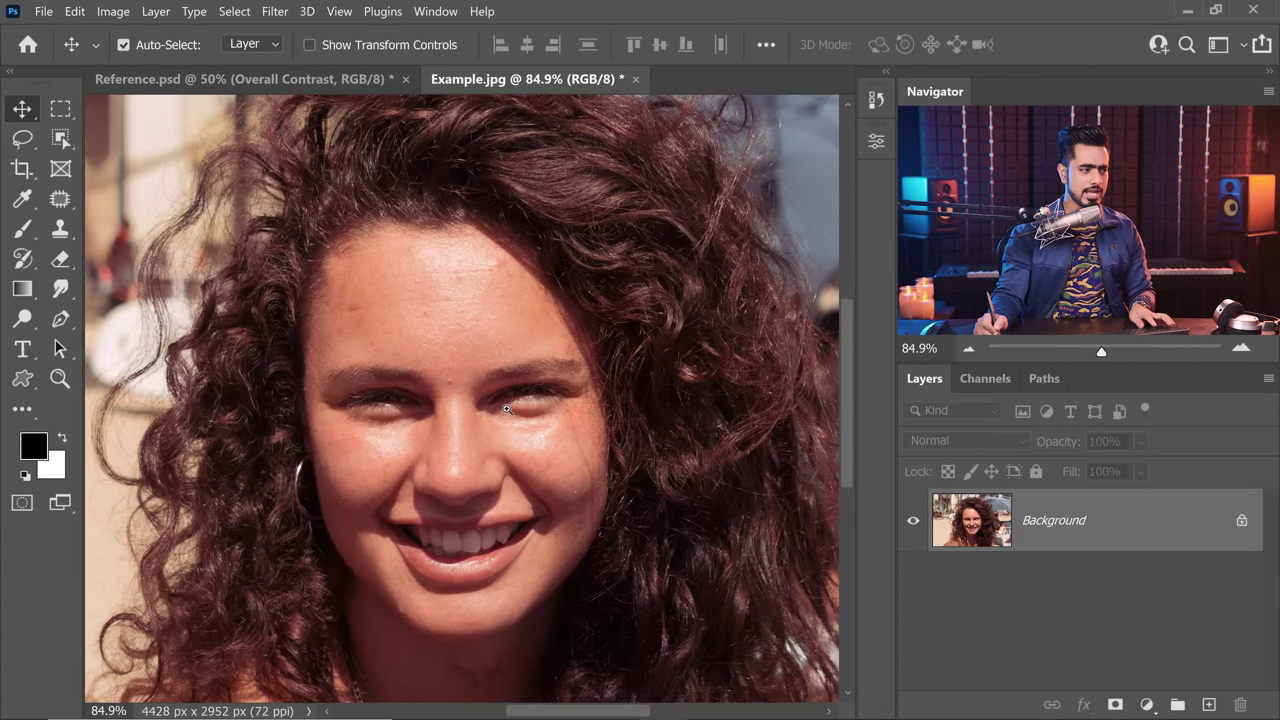
scroll(510, 425, up, 5)
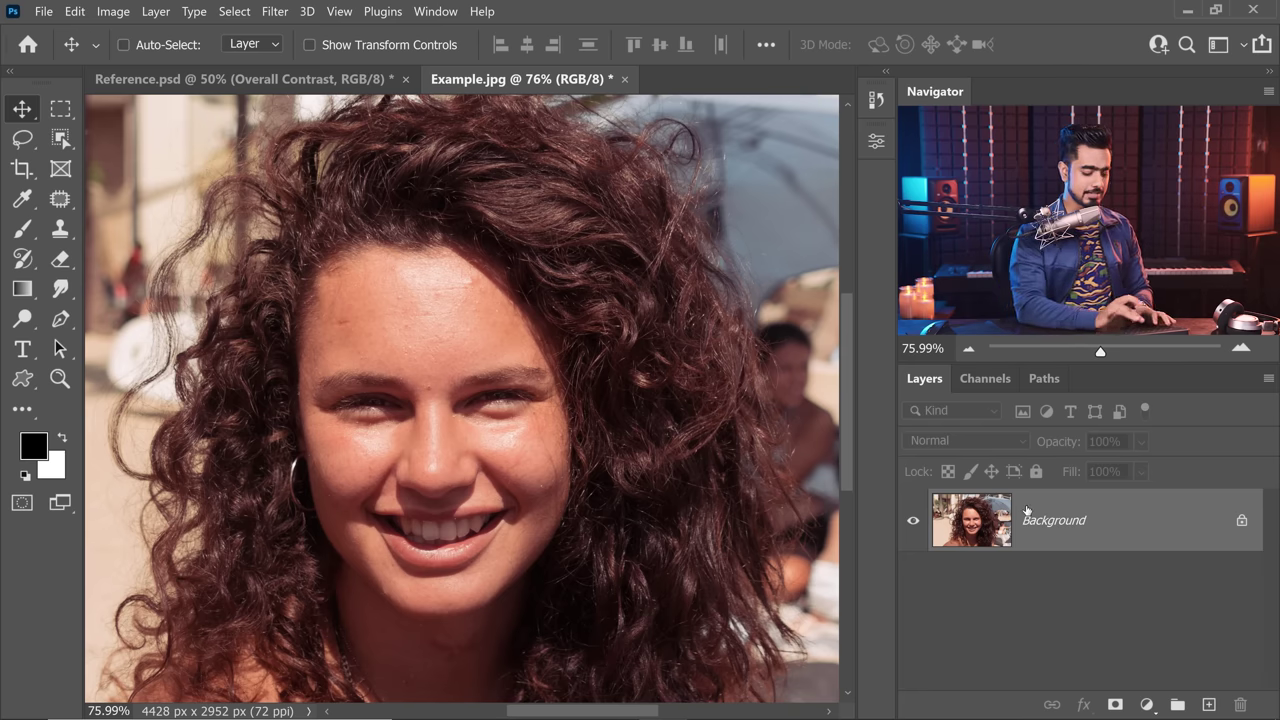
key(ctrl)
key(ctrl+j)
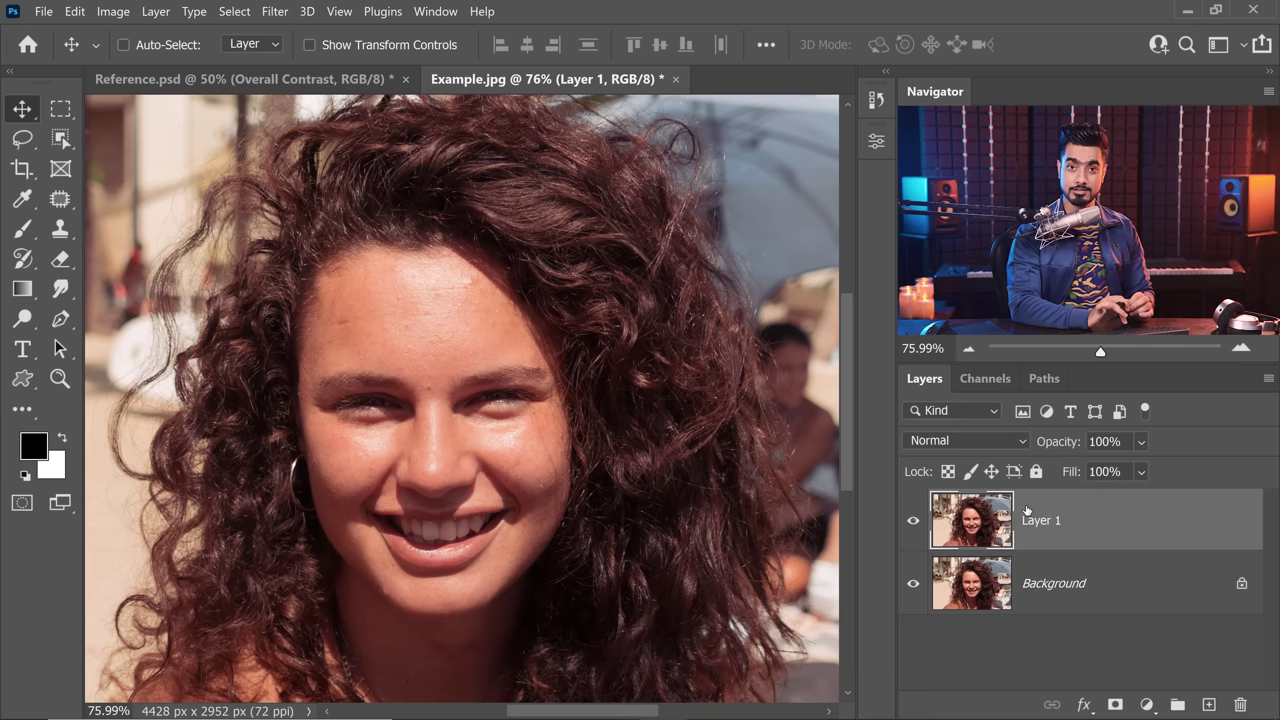
double_click(1053, 527)
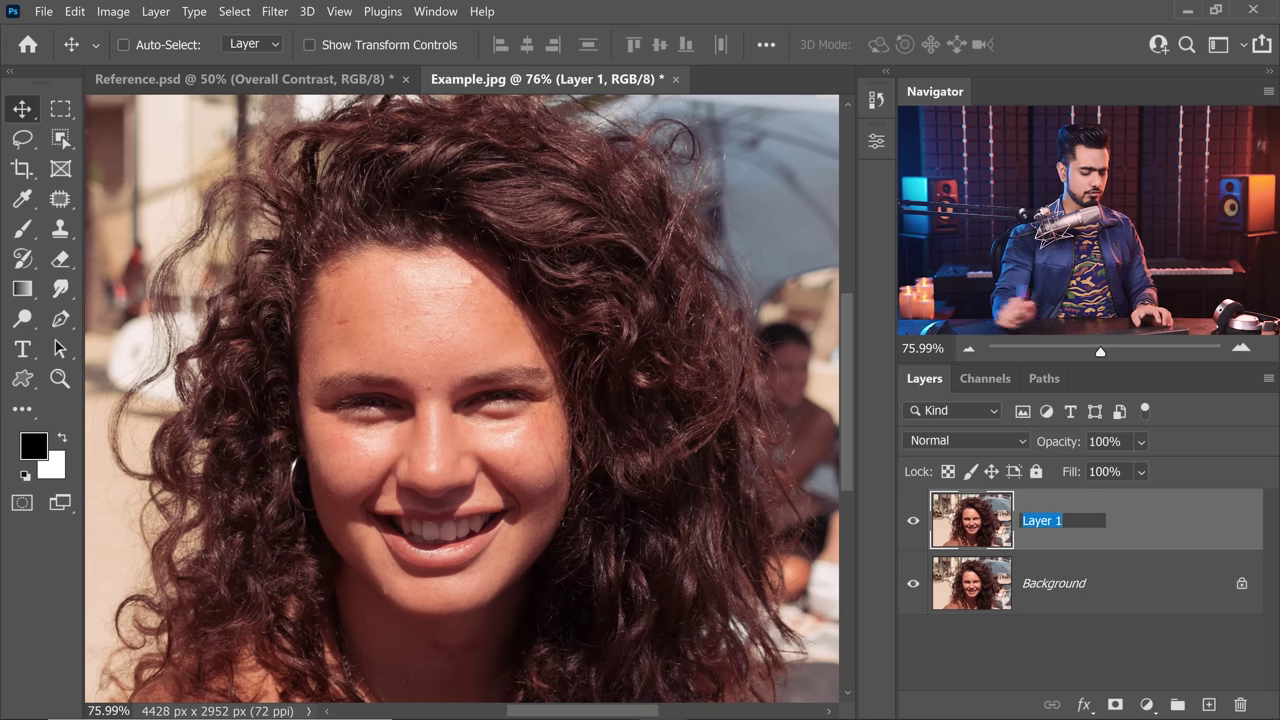
text(Removing S)
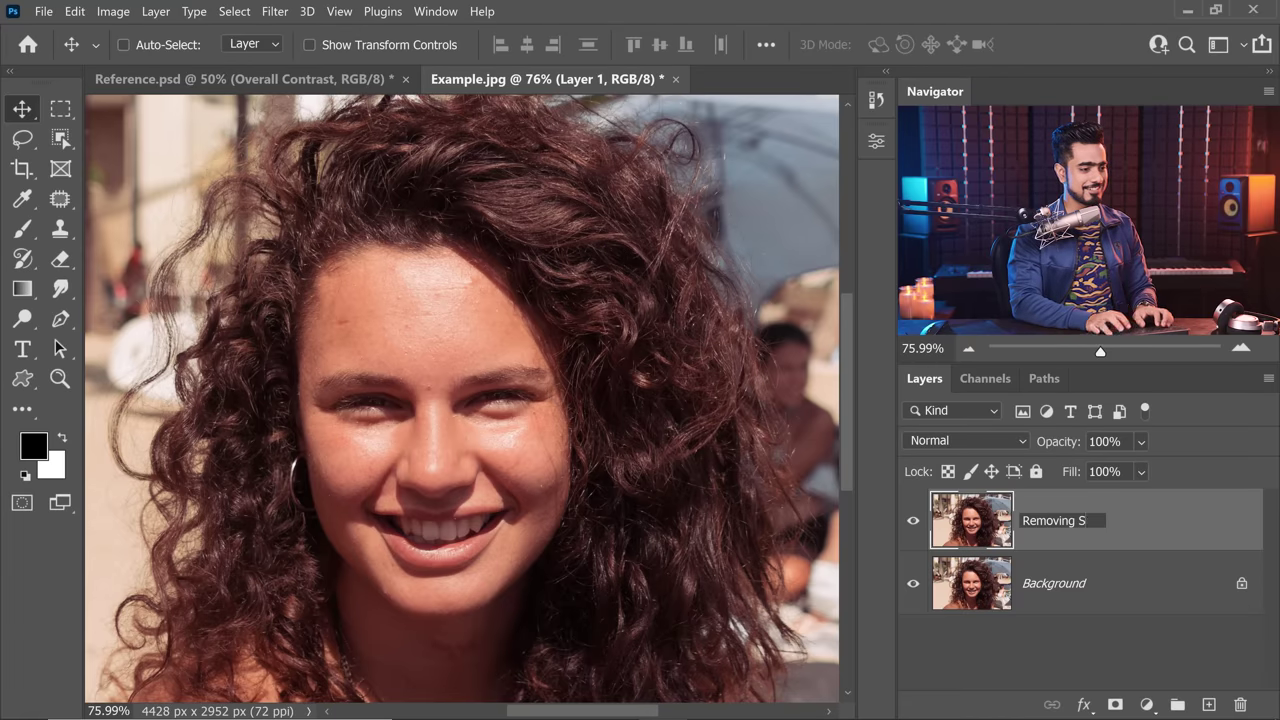
text(hadows)
key(Return)
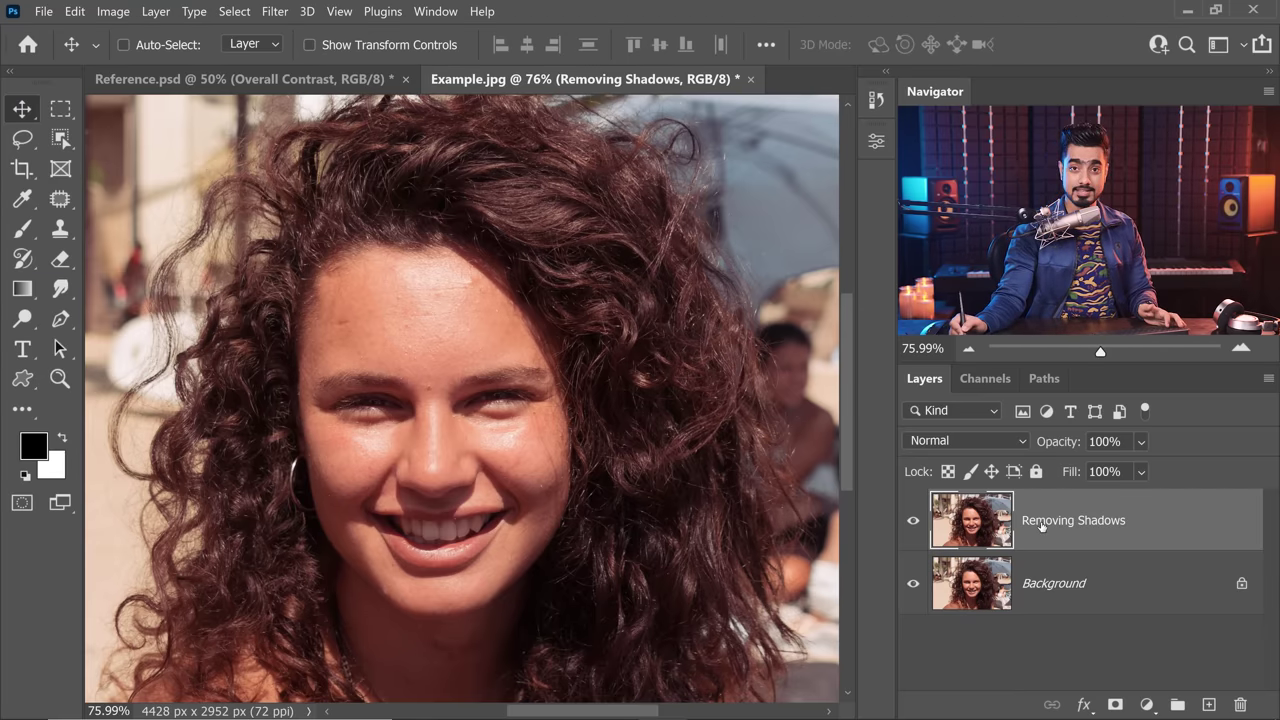
- Convert the Removing Shadows layer into a smart object for smart filters
click(268, 12)
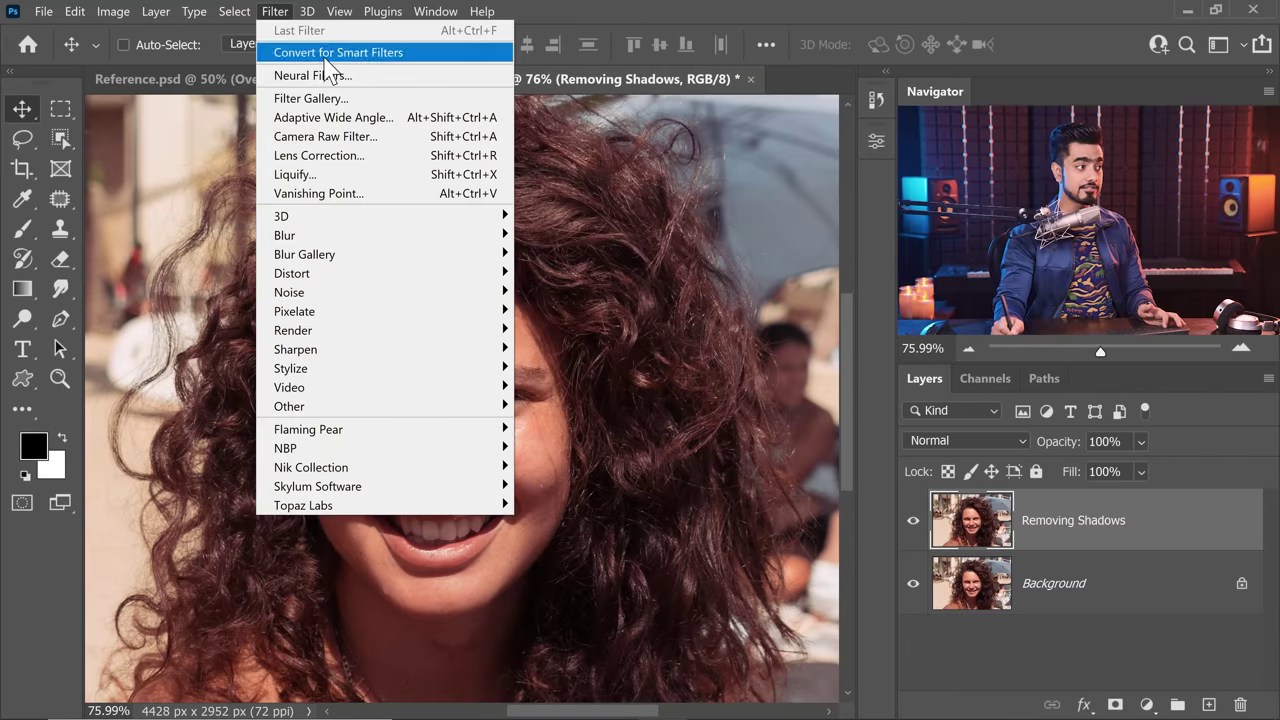
click(309, 51)
click(660, 294)
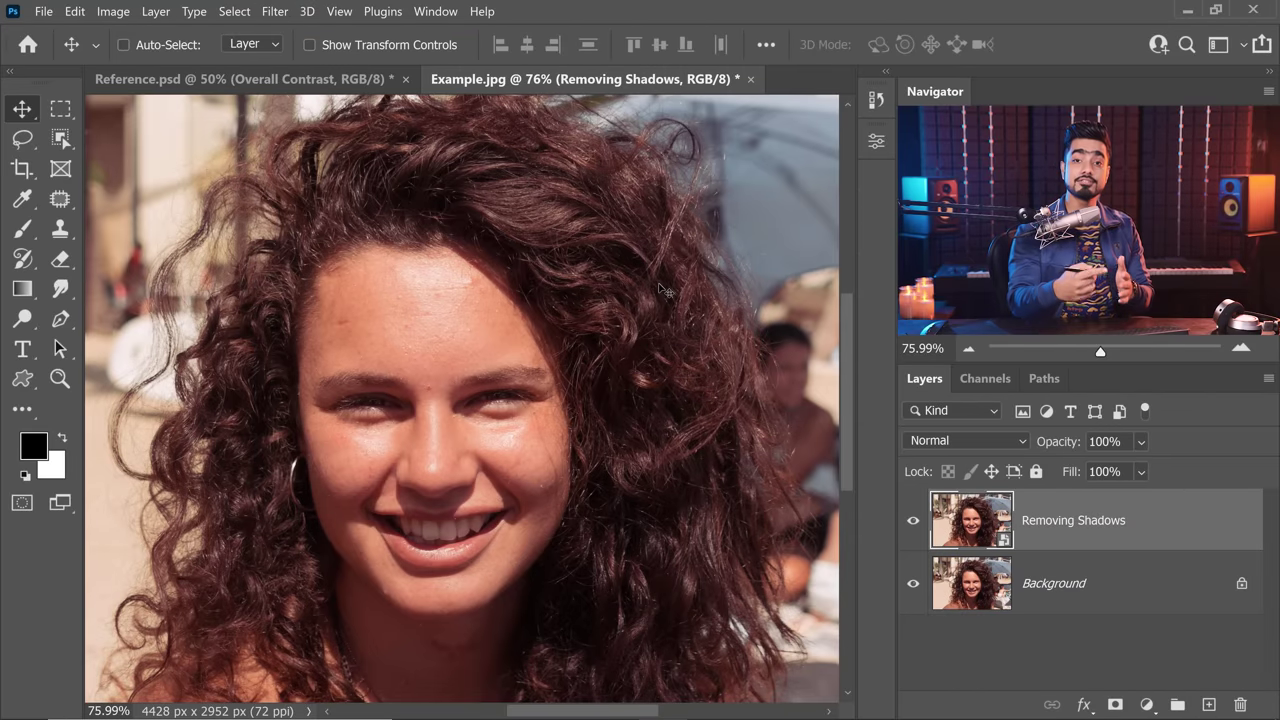
- Open the Camera Raw Filter on the smart object layer with Basic settings at 0
click(275, 11)
click(318, 140)
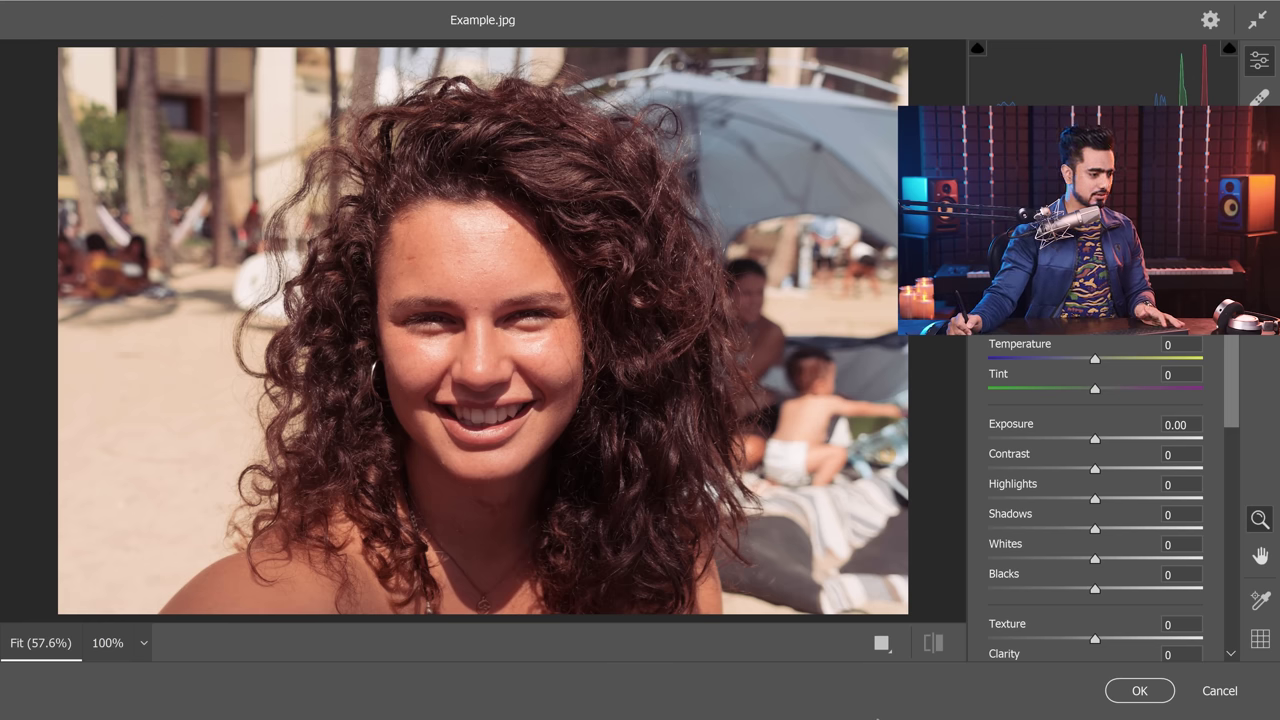
click(1212, 690)
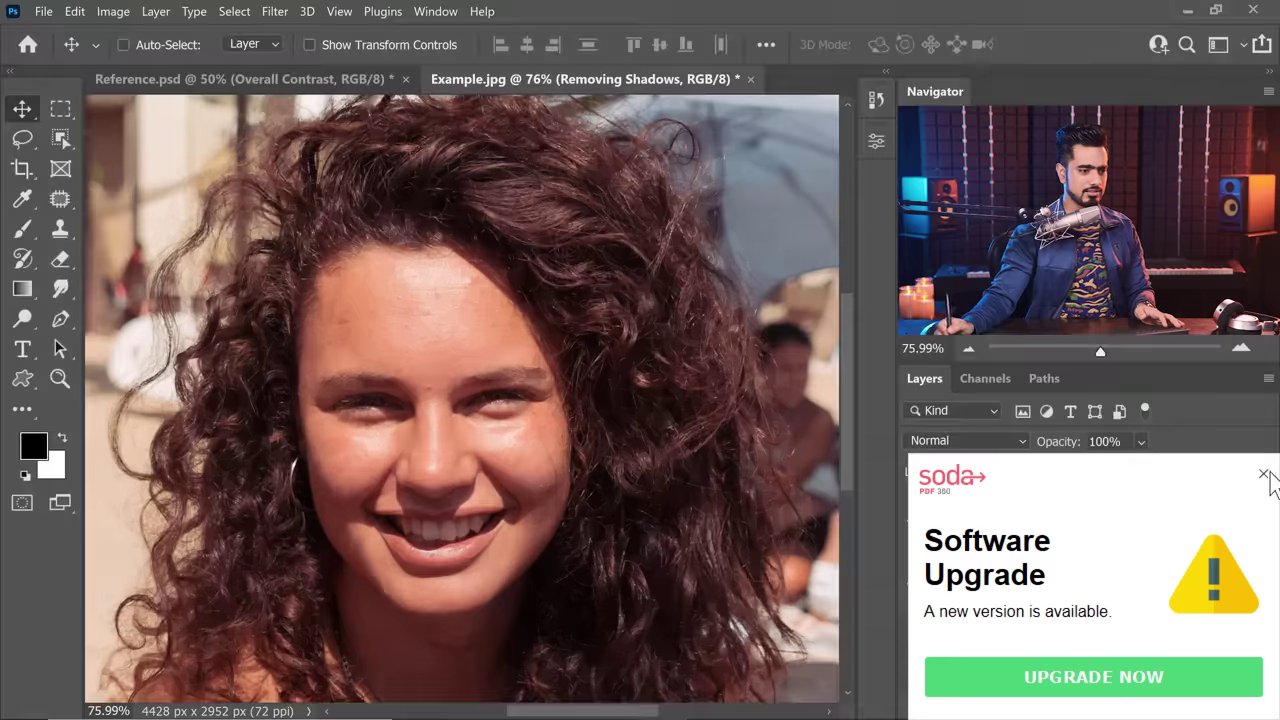
click(1263, 476)
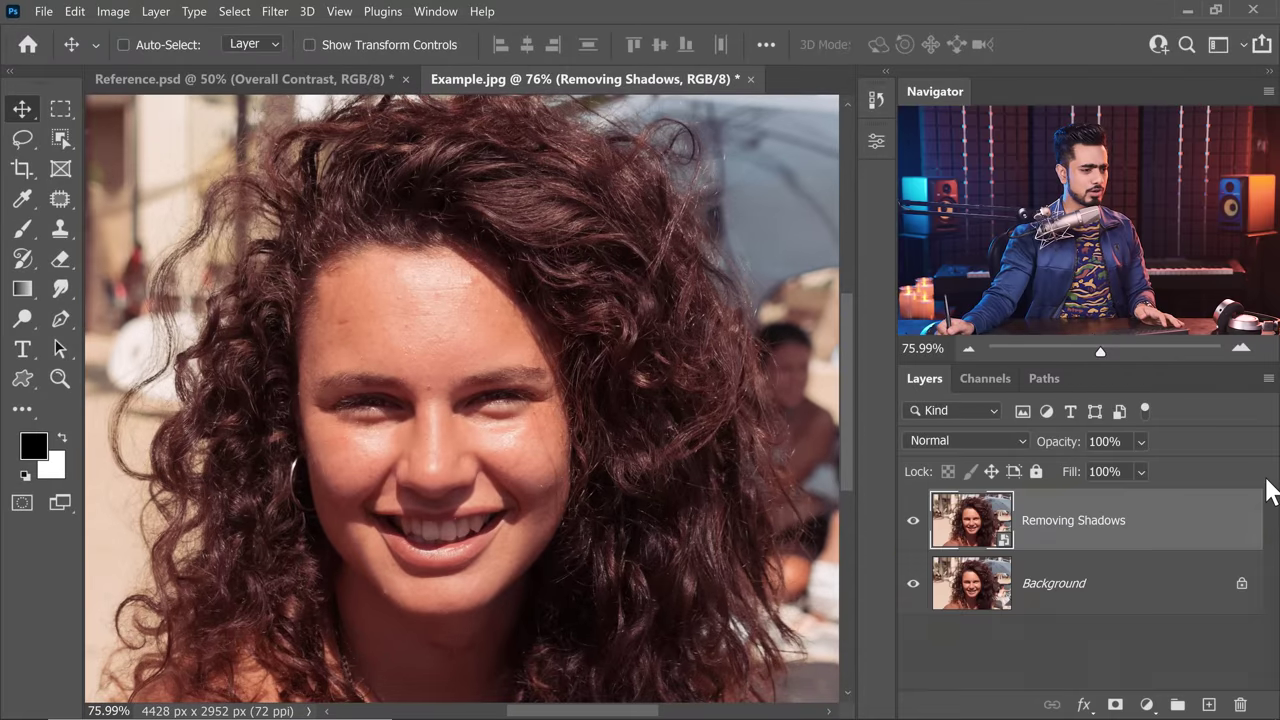
click(276, 12)
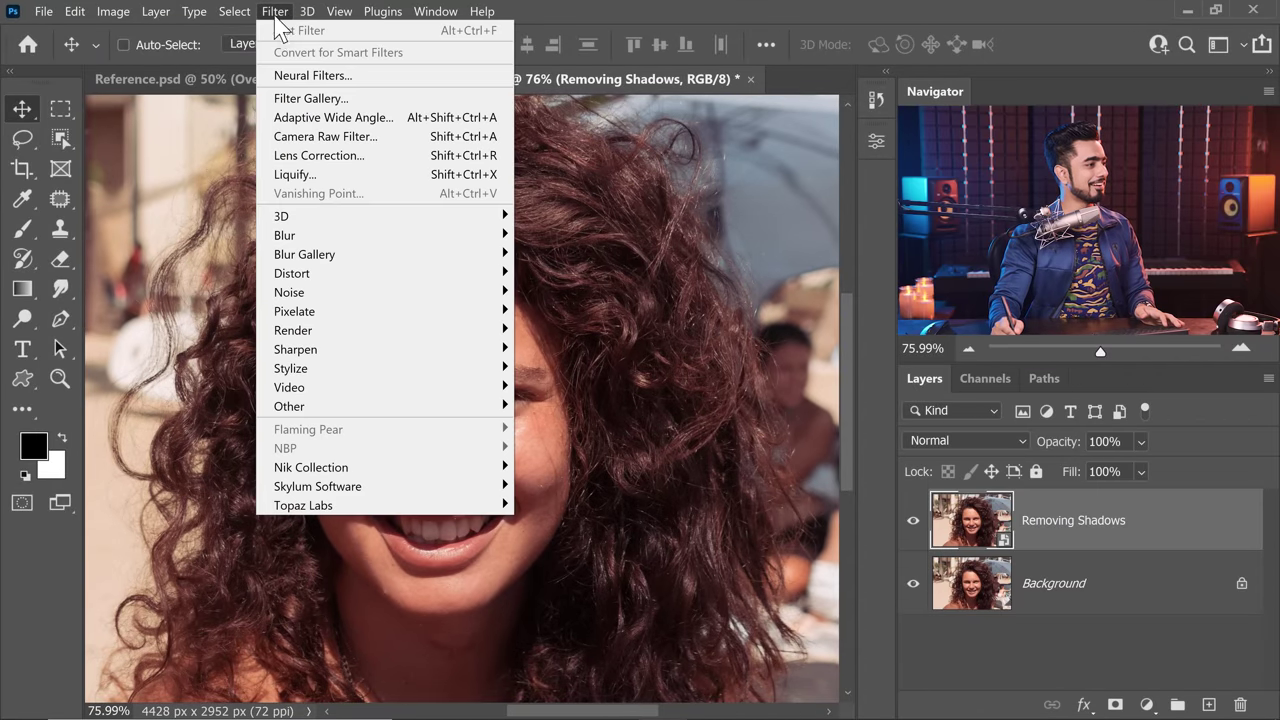
click(330, 136)
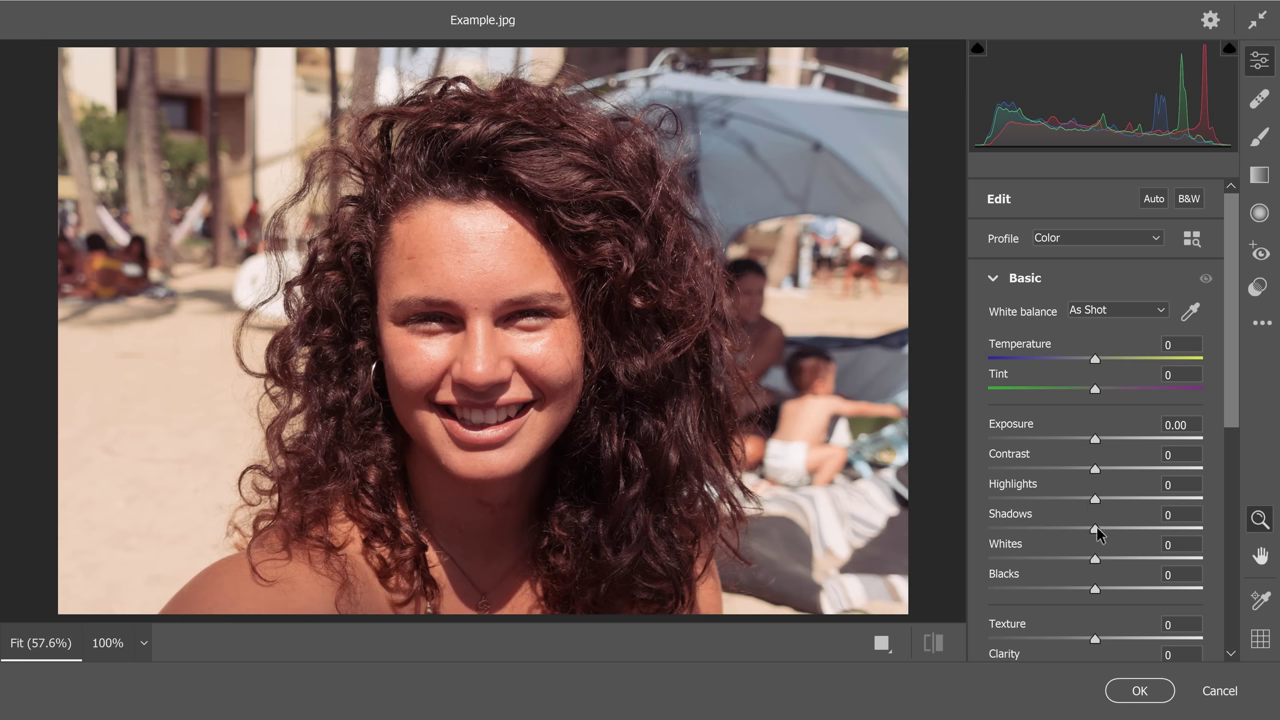
- Raise Camera Raw Shadows to +100 to brighten the shadowed face
drag(1098, 528, 1204, 530)
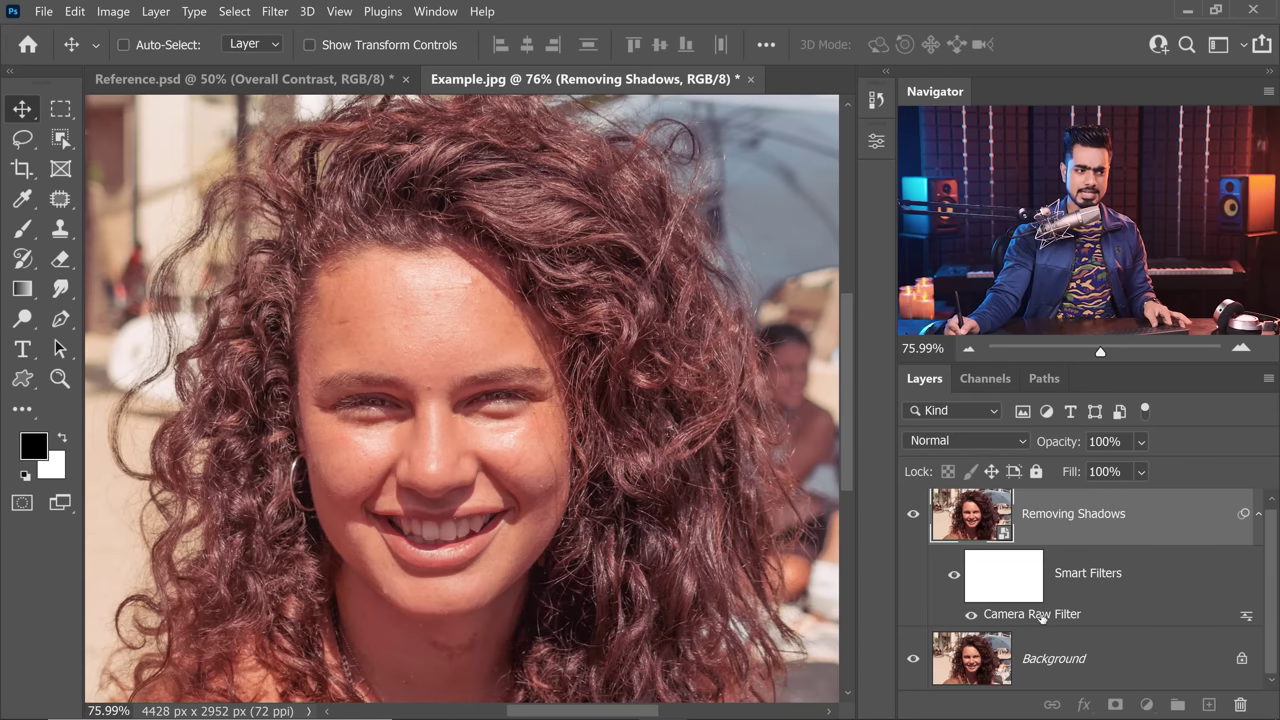
- Duplicate the Camera Raw Filter entry so two copies are stacked on the layer
mouse_move(1041, 619)
mouse_down()
mouse_move(1082, 607)
mouse_move(1038, 610)
mouse_up()
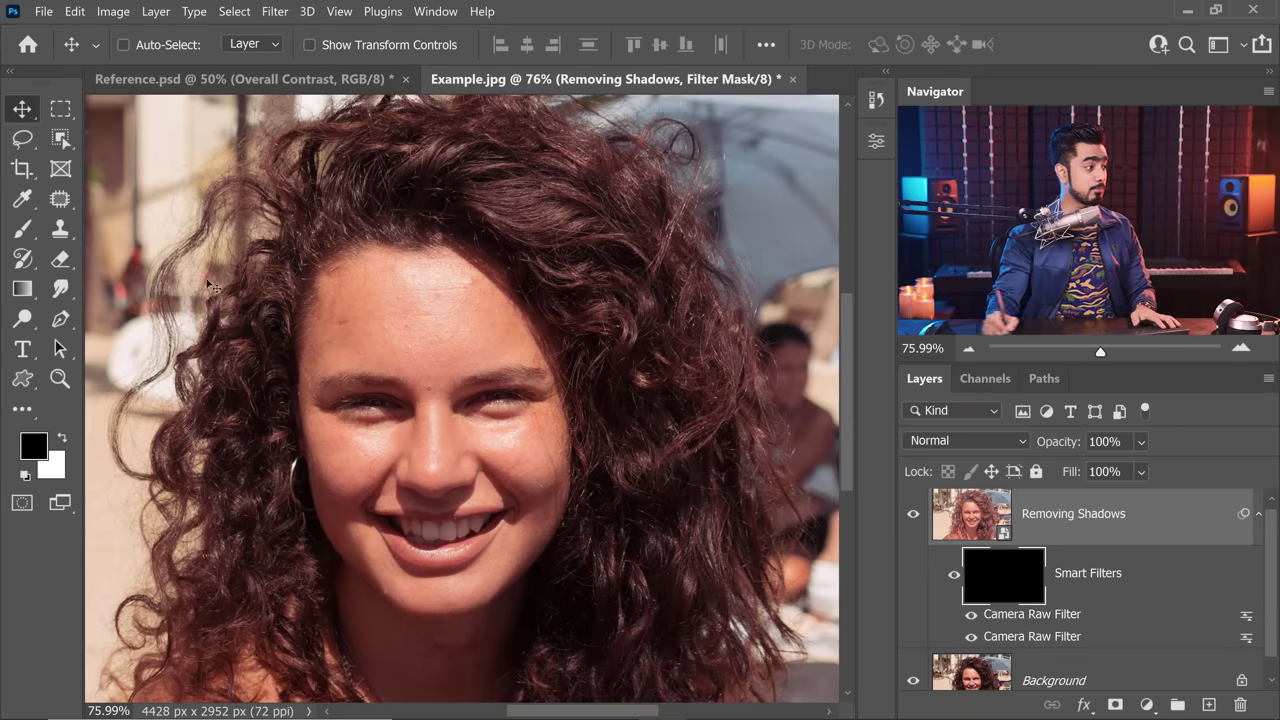
- Paint white into the filter mask under both eyes with a small brush
click(22, 228)
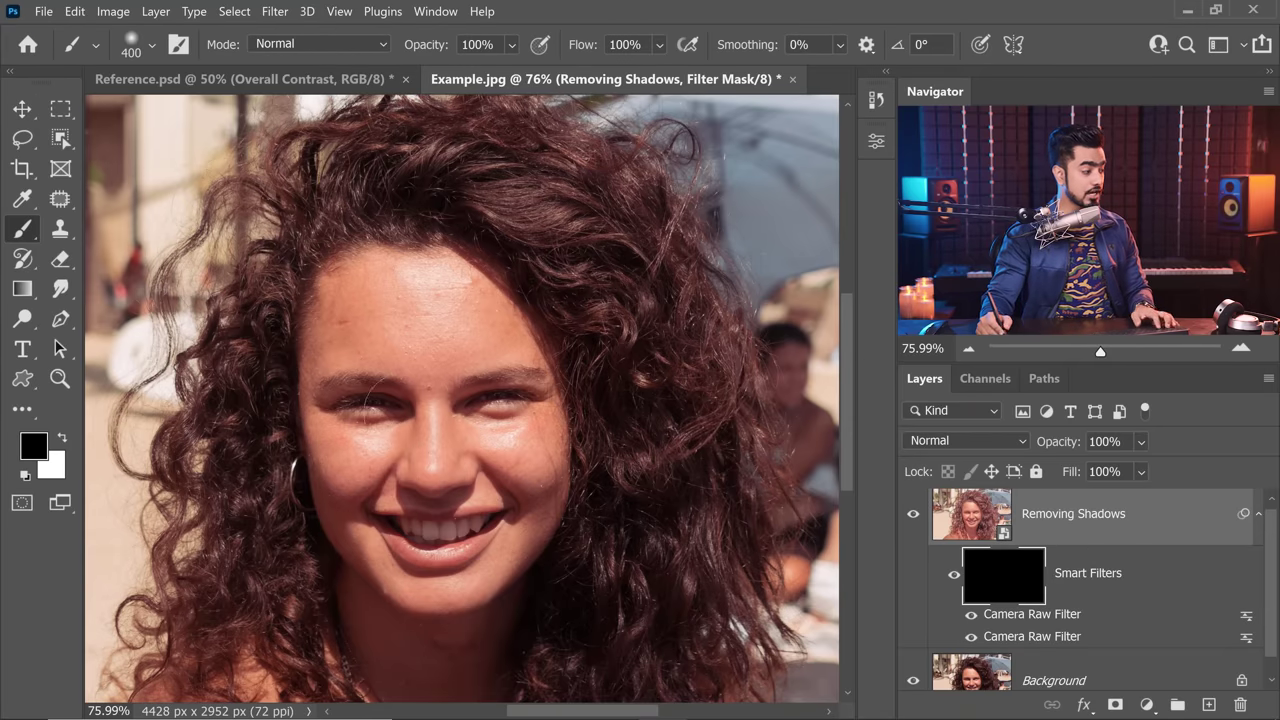
key(x)
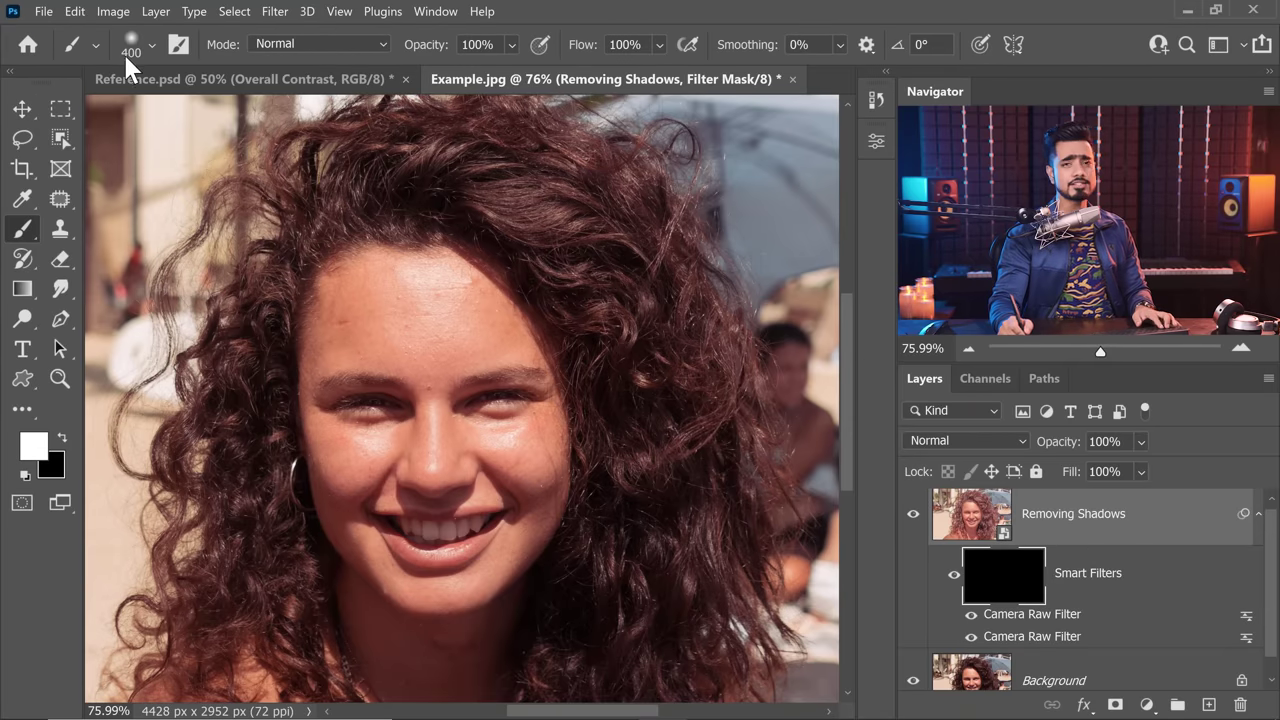
key(bracketleft)
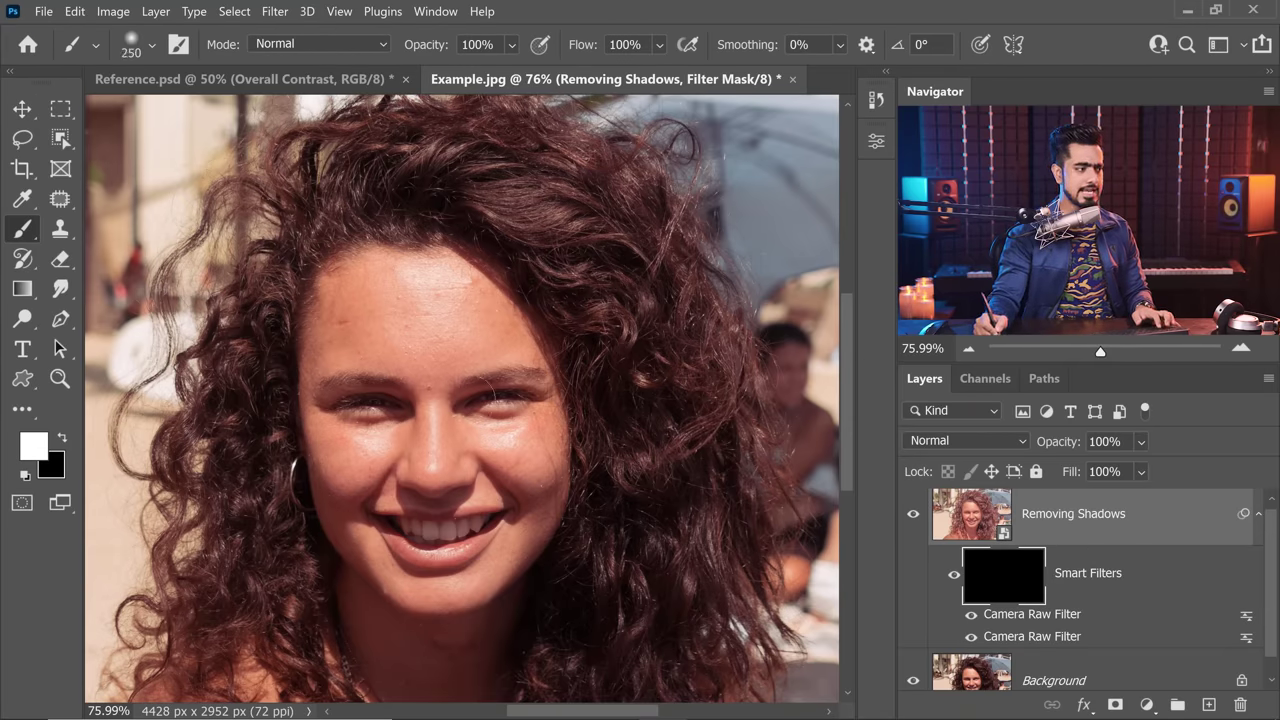
mouse_move(370, 390)
mouse_down()
mouse_move(370, 402)
mouse_move(395, 400)
mouse_move(305, 400)
mouse_up()
drag(505, 396, 465, 402)
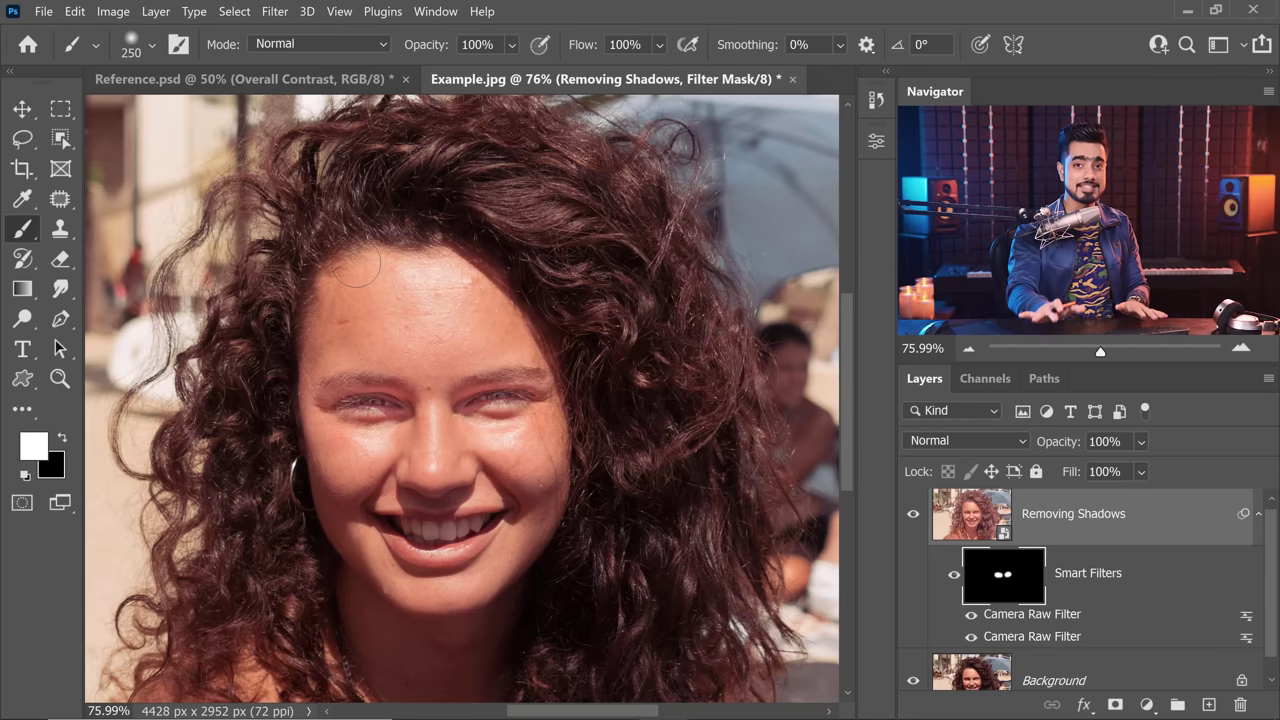
- Extend the white mask over the nose, smile lines, face and shadowed forehead
key(bracketright)
key(bracketright)
mouse_move(405, 490)
mouse_down()
mouse_move(400, 510)
mouse_move(360, 500)
mouse_move(462, 495)
mouse_up()
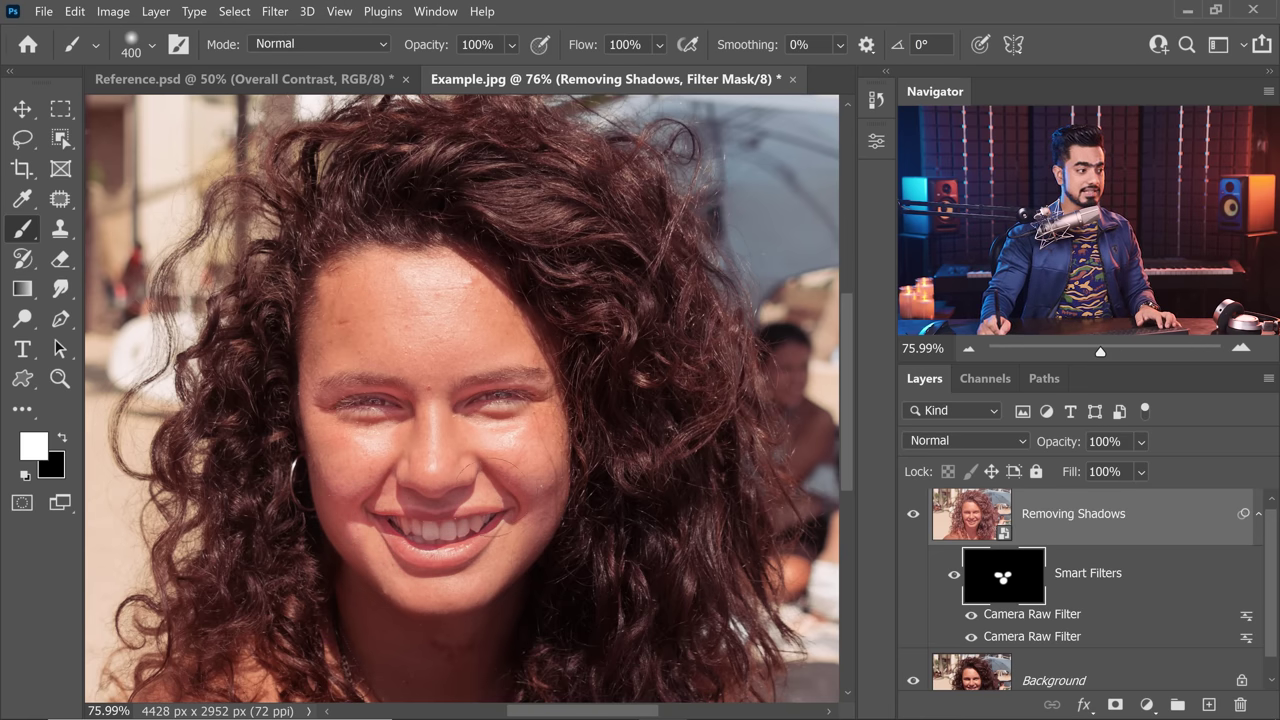
drag(495, 455, 440, 450)
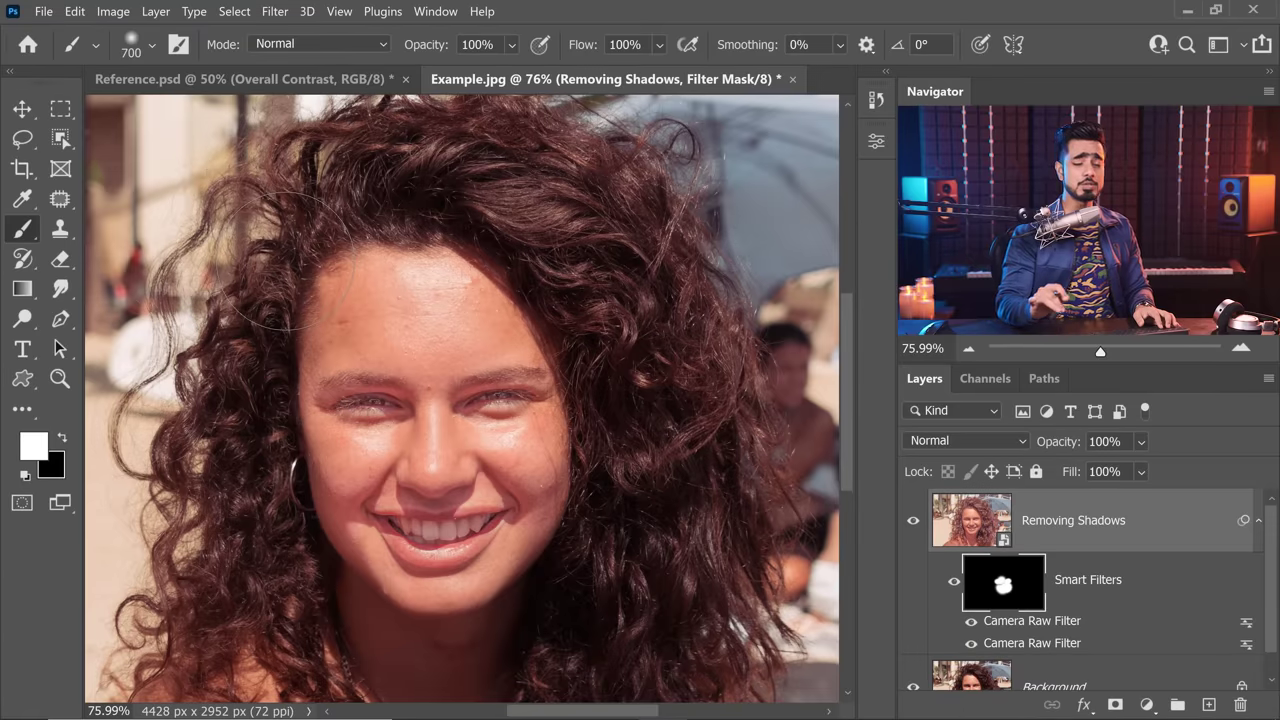
key(bracketleft)
key(bracketleft)
key(bracketleft)
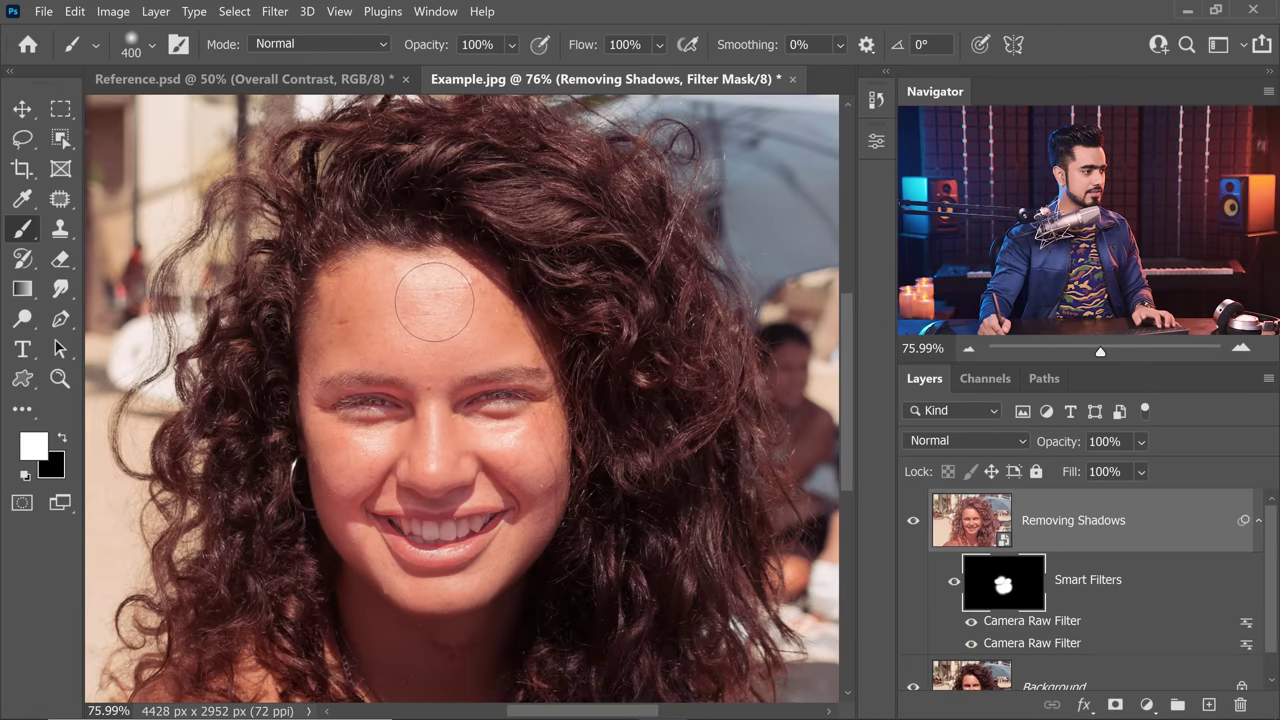
key(bracketright)
mouse_move(455, 292)
mouse_down()
mouse_move(472, 337)
mouse_move(383, 428)
mouse_move(425, 350)
mouse_move(383, 400)
mouse_up()
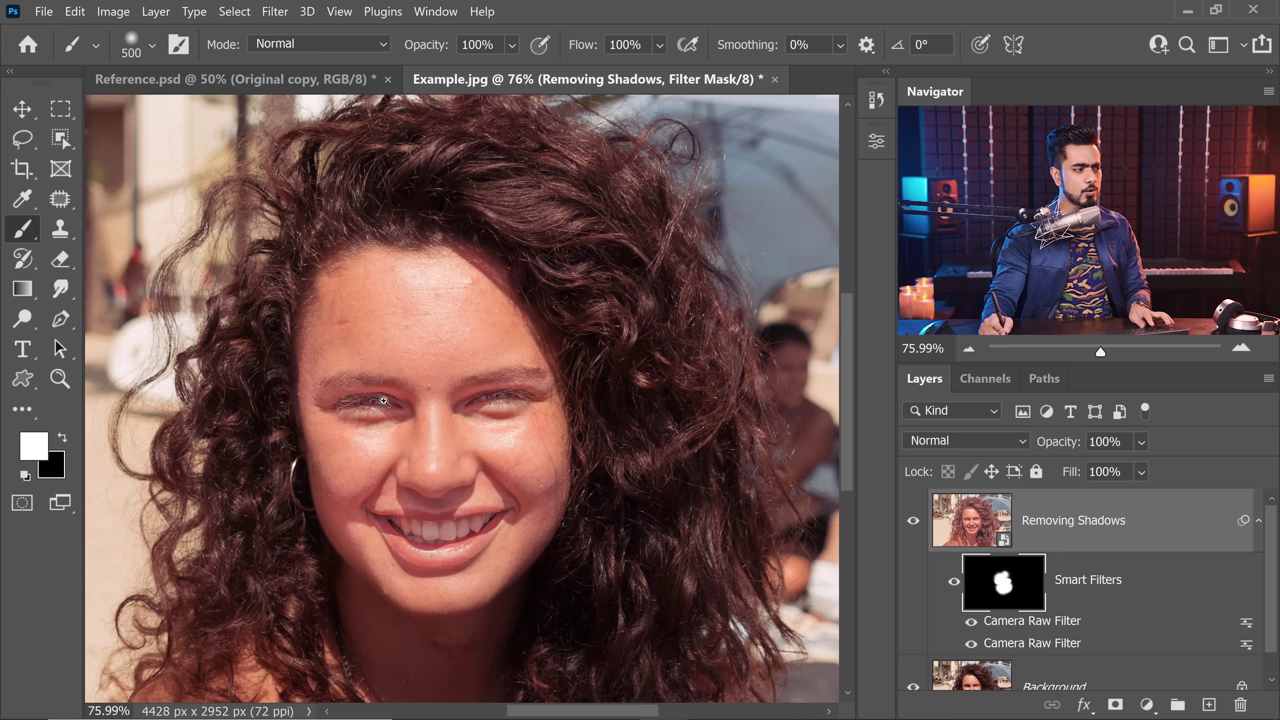
scroll(383, 401, up, 5)
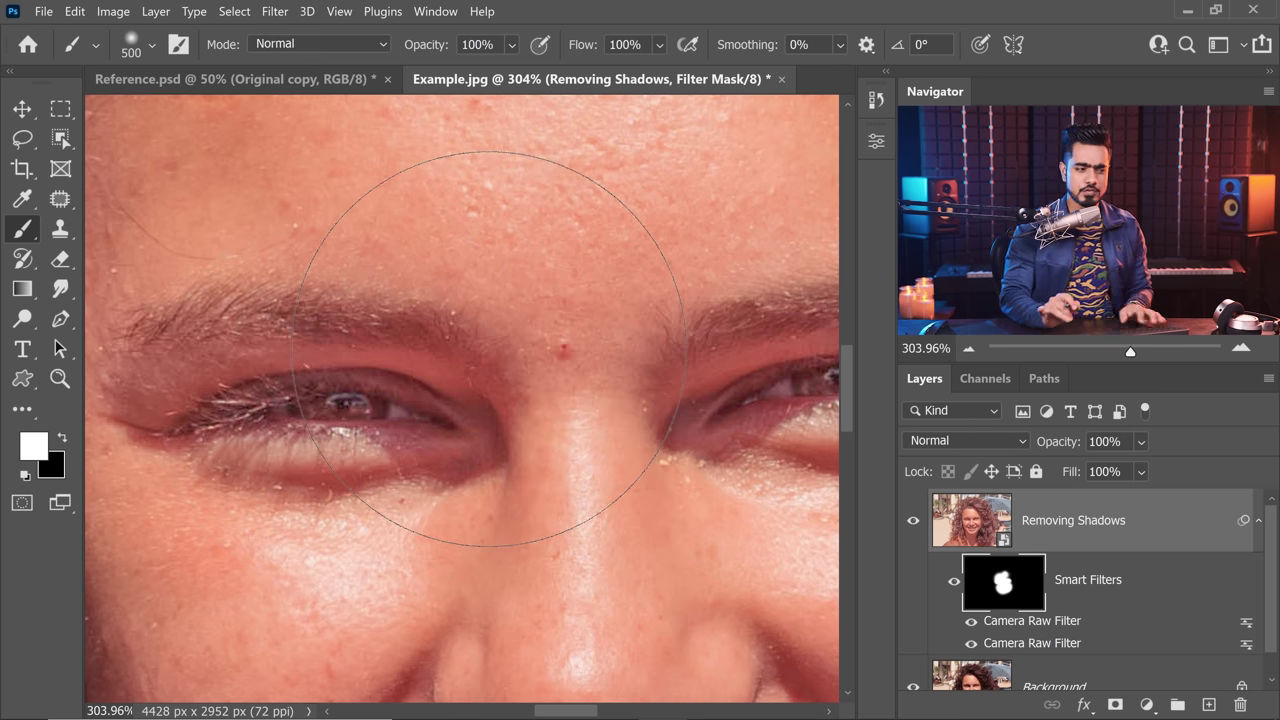
scroll(488, 348, down, 3)
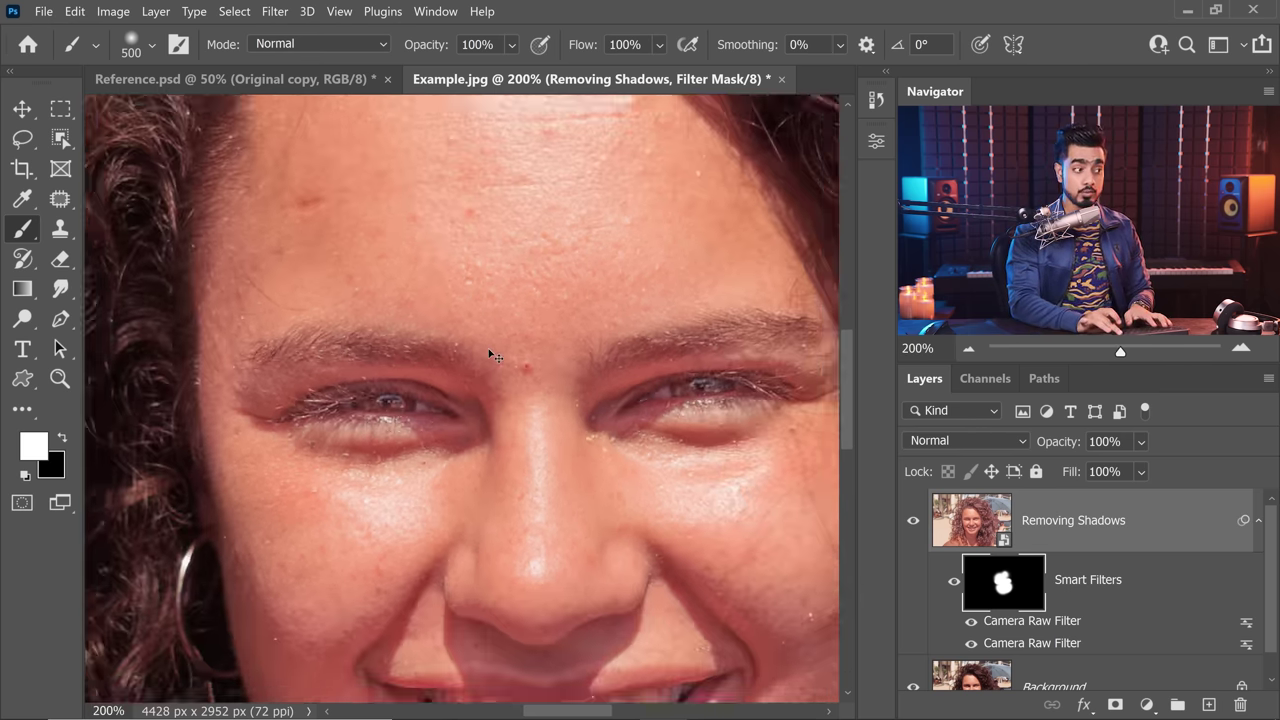
scroll(489, 349, down, 2)
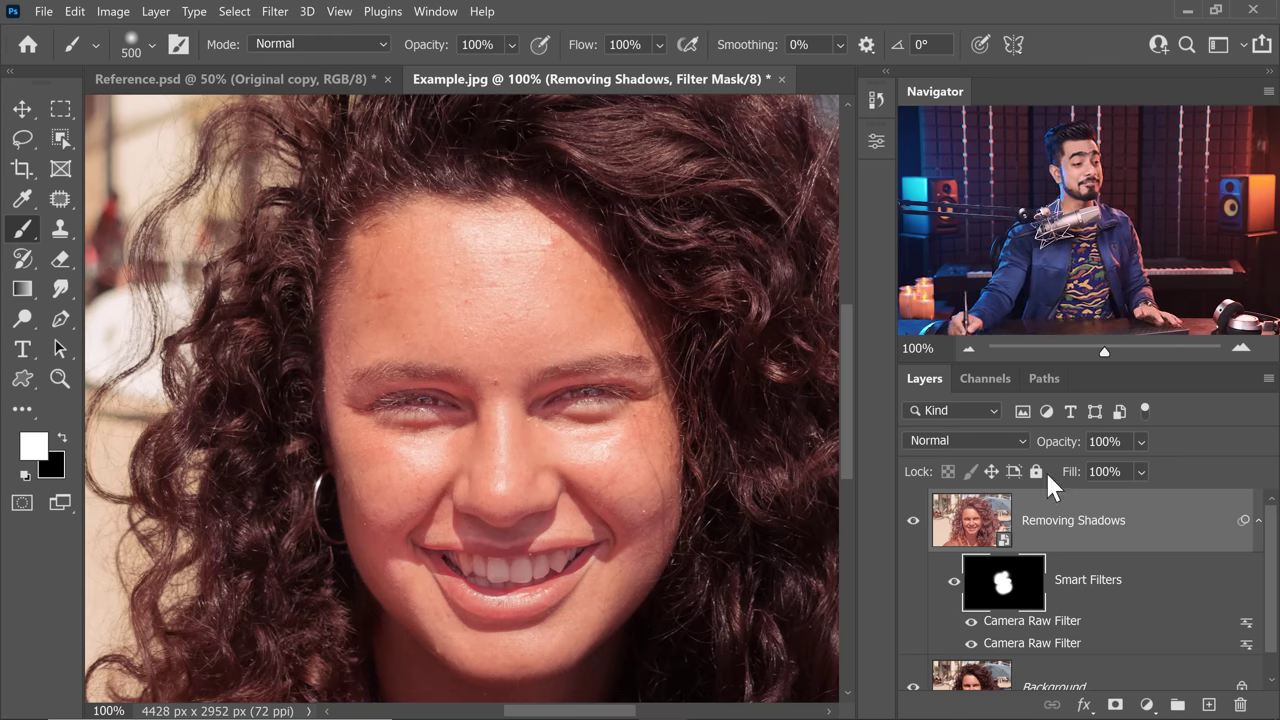
- Split the Blend If Underlying Layer black slider to 0/56 on Removing Shadows
double_click(1206, 528)
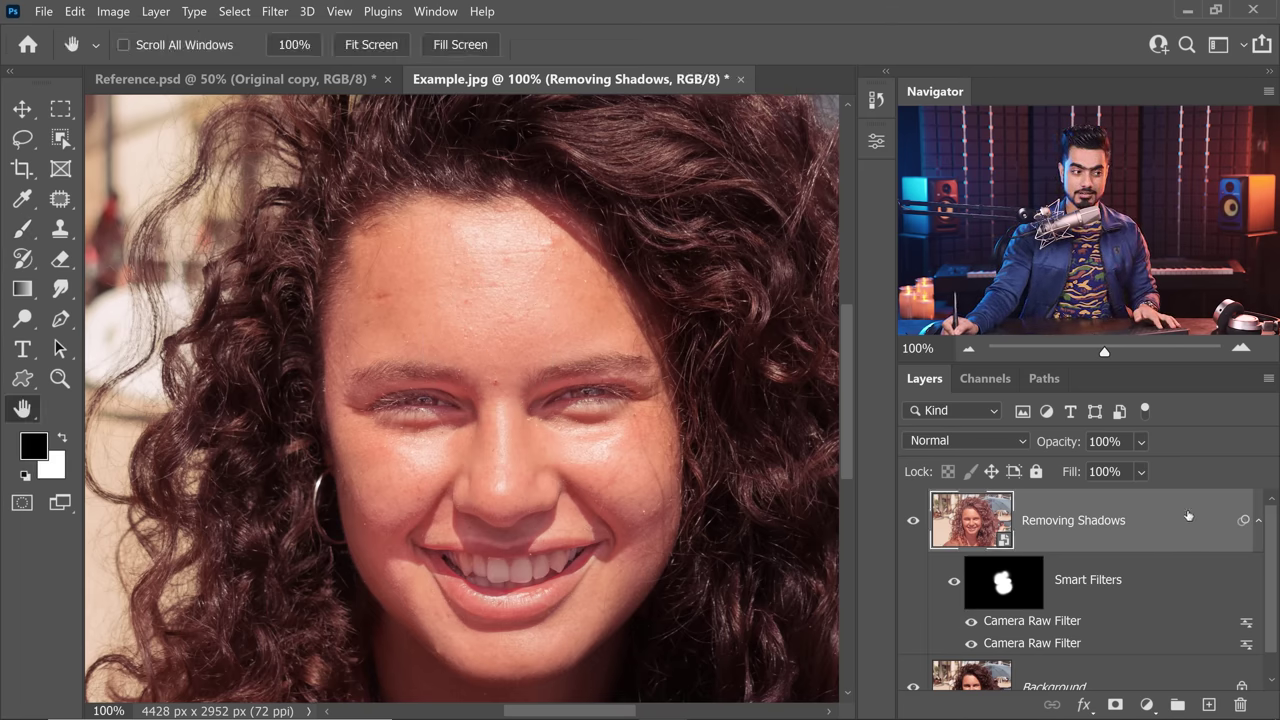
drag(667, 129, 821, 121)
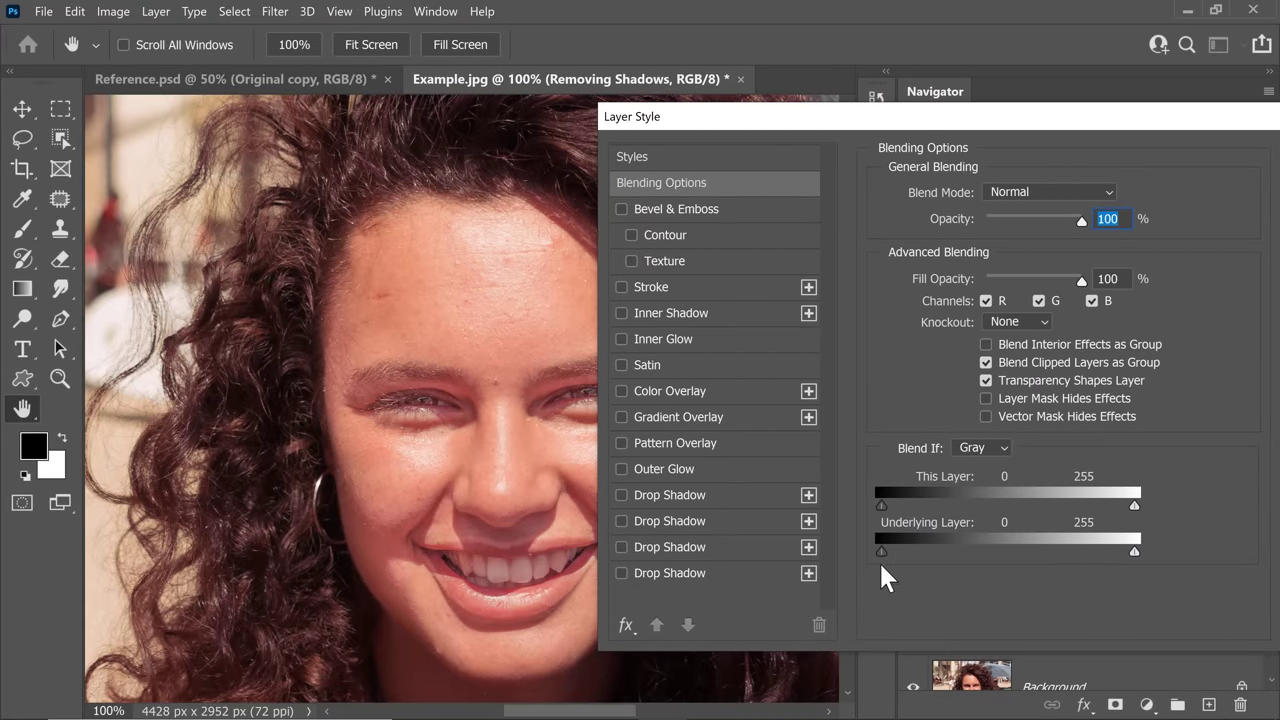
drag(881, 550, 920, 551)
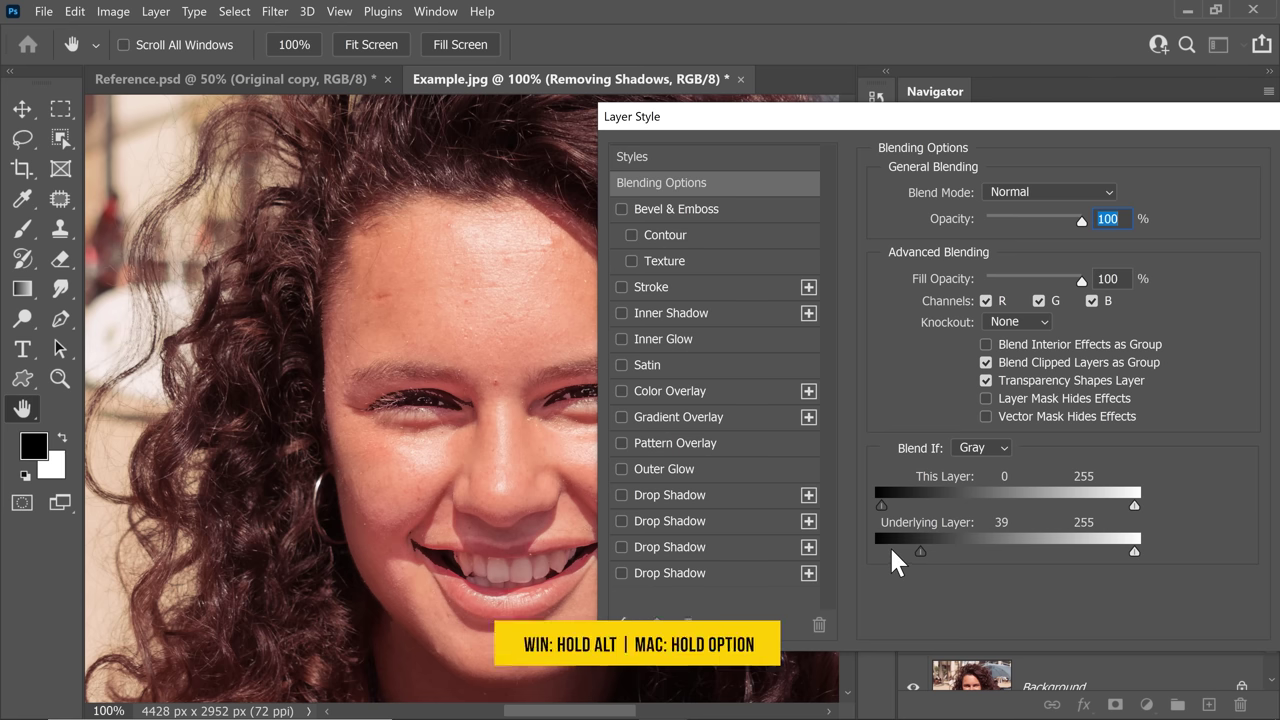
drag(920, 551, 876, 553)
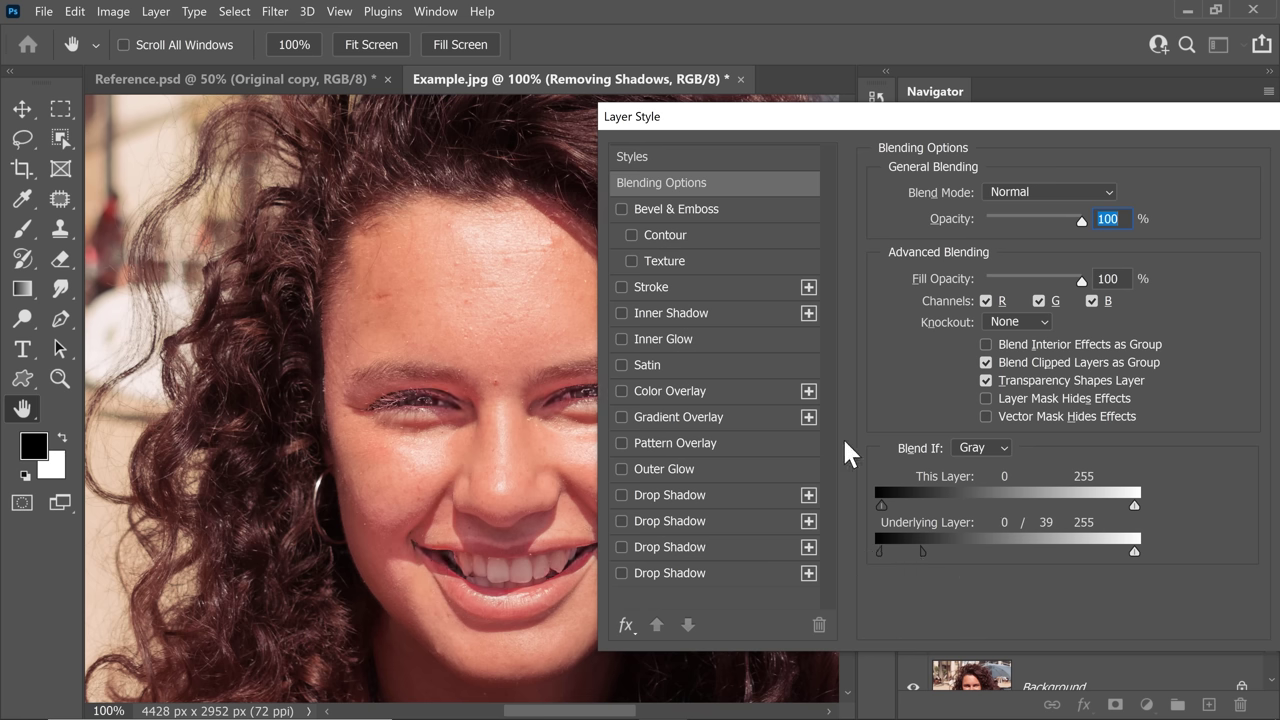
drag(922, 552, 934, 556)
drag(1057, 127, 665, 115)
click(945, 148)
key(b)
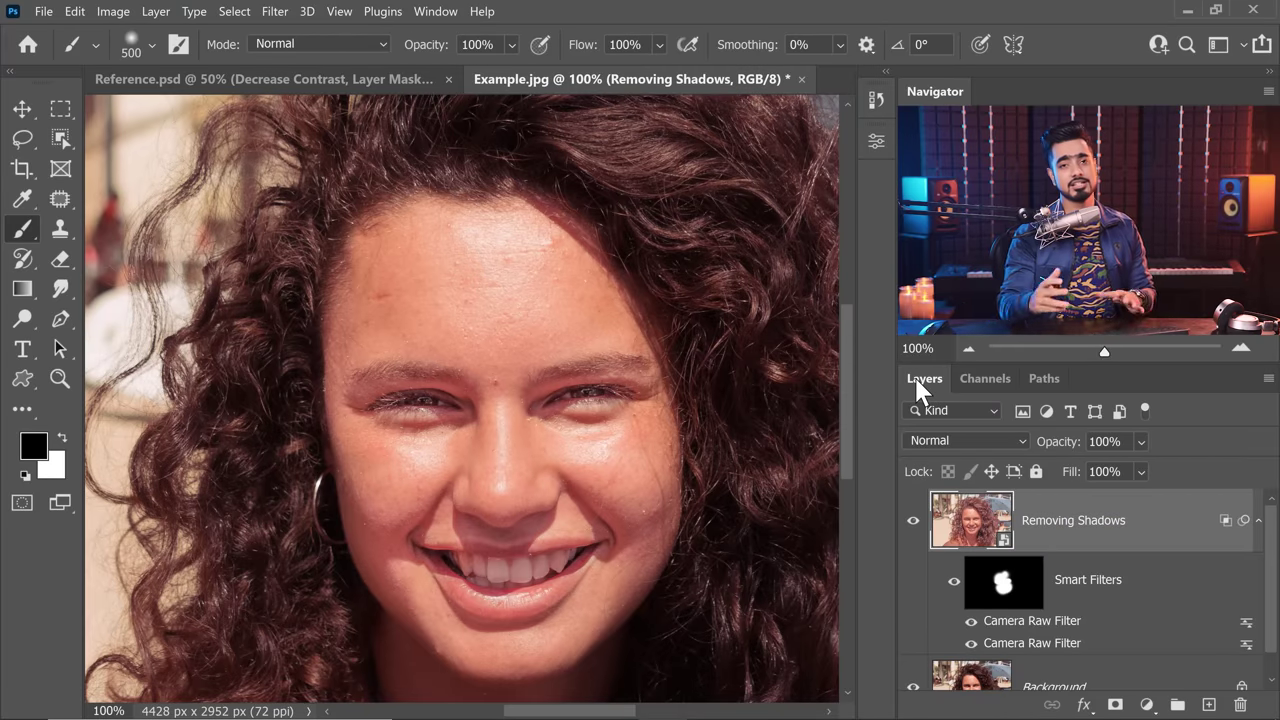
- Add a Curves adjustment layer with a slight lift, sampling on-image at 5 by 5 Average
click(1147, 706)
click(1128, 451)
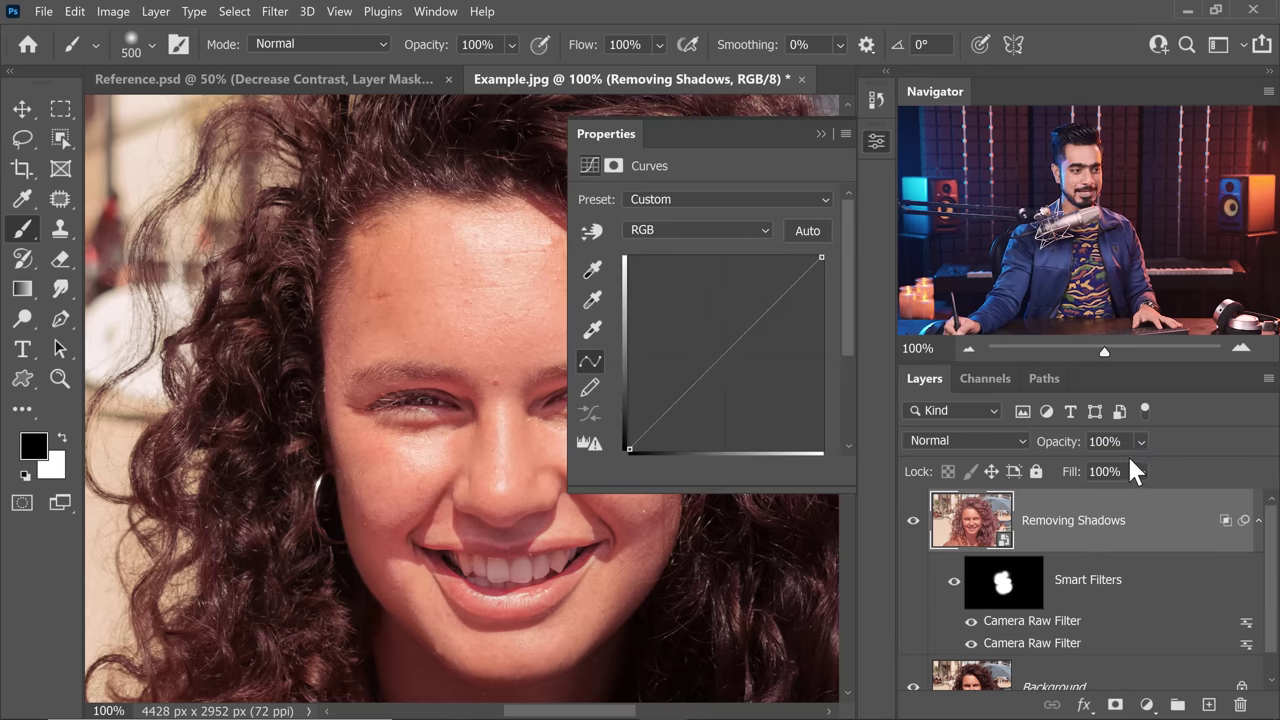
drag(518, 266, 598, 238)
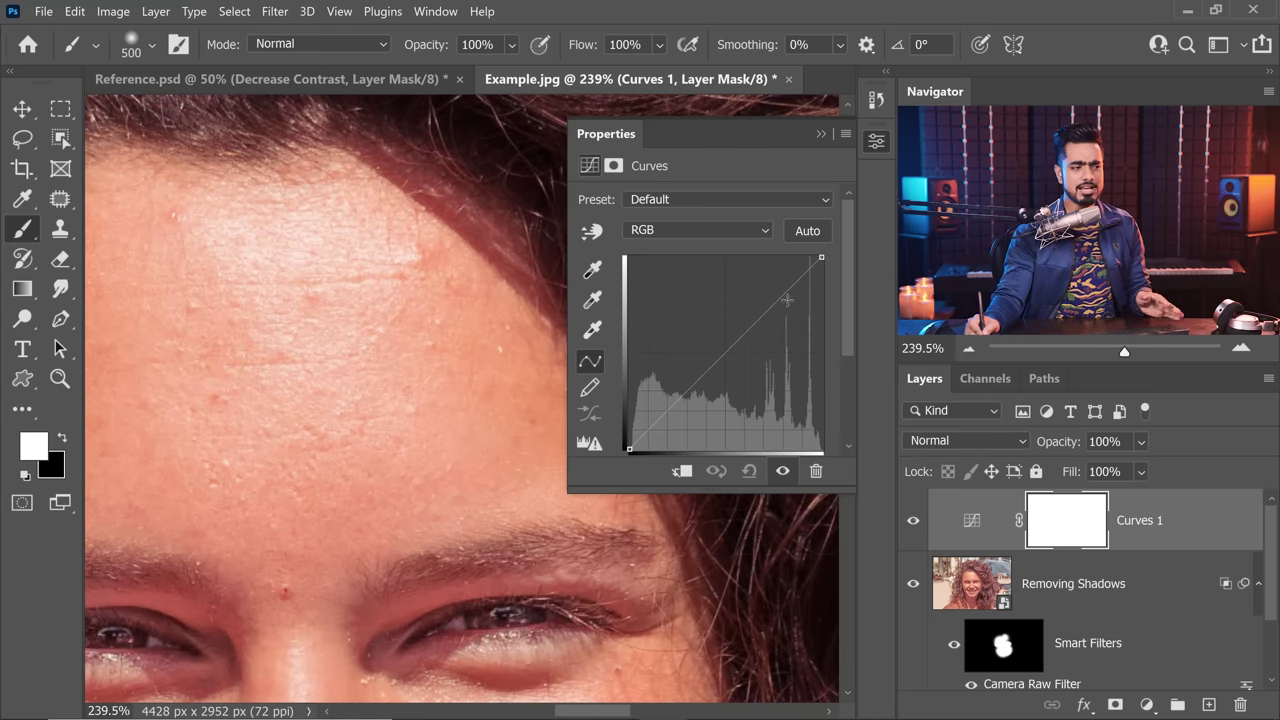
drag(778, 301, 763, 234)
click(591, 231)
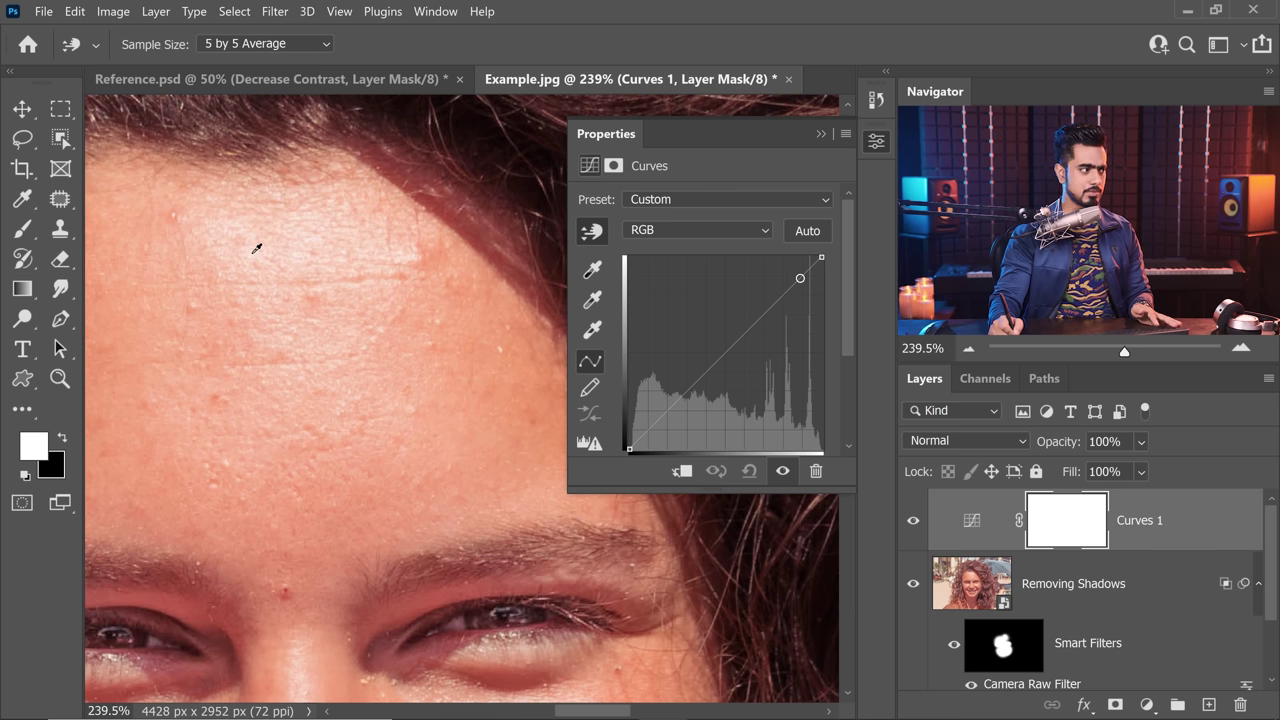
click(249, 43)
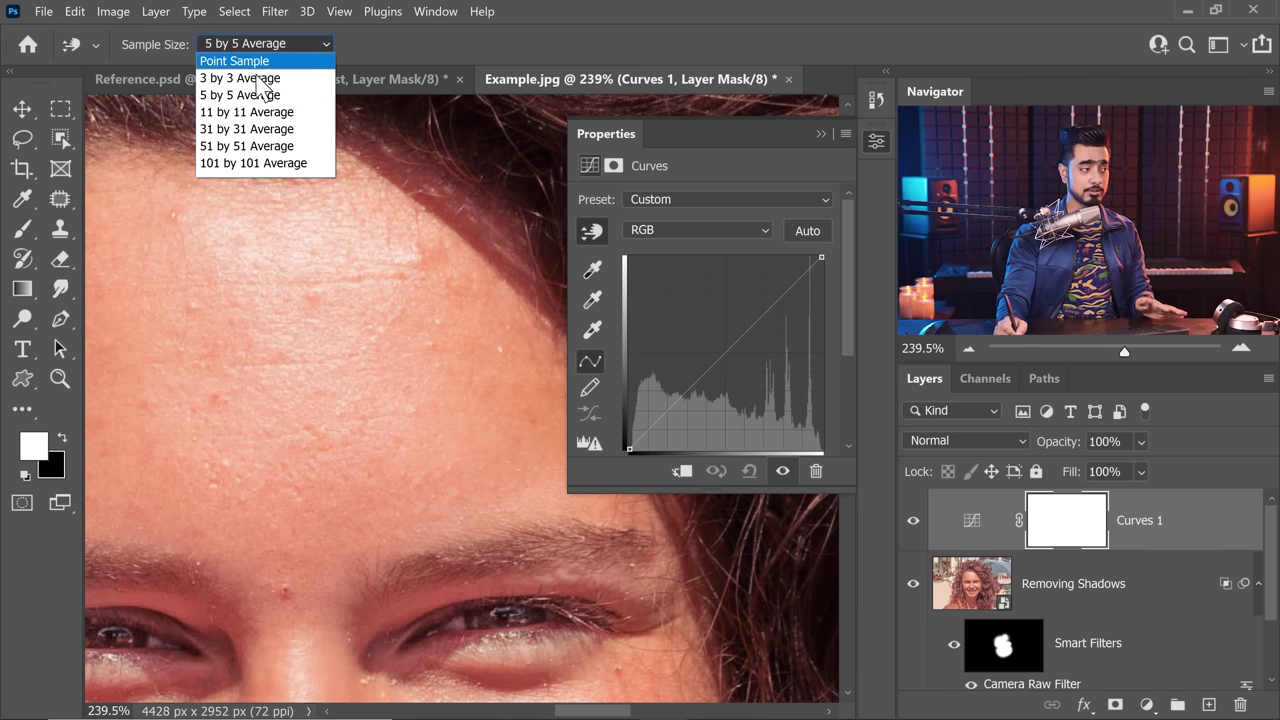
click(260, 95)
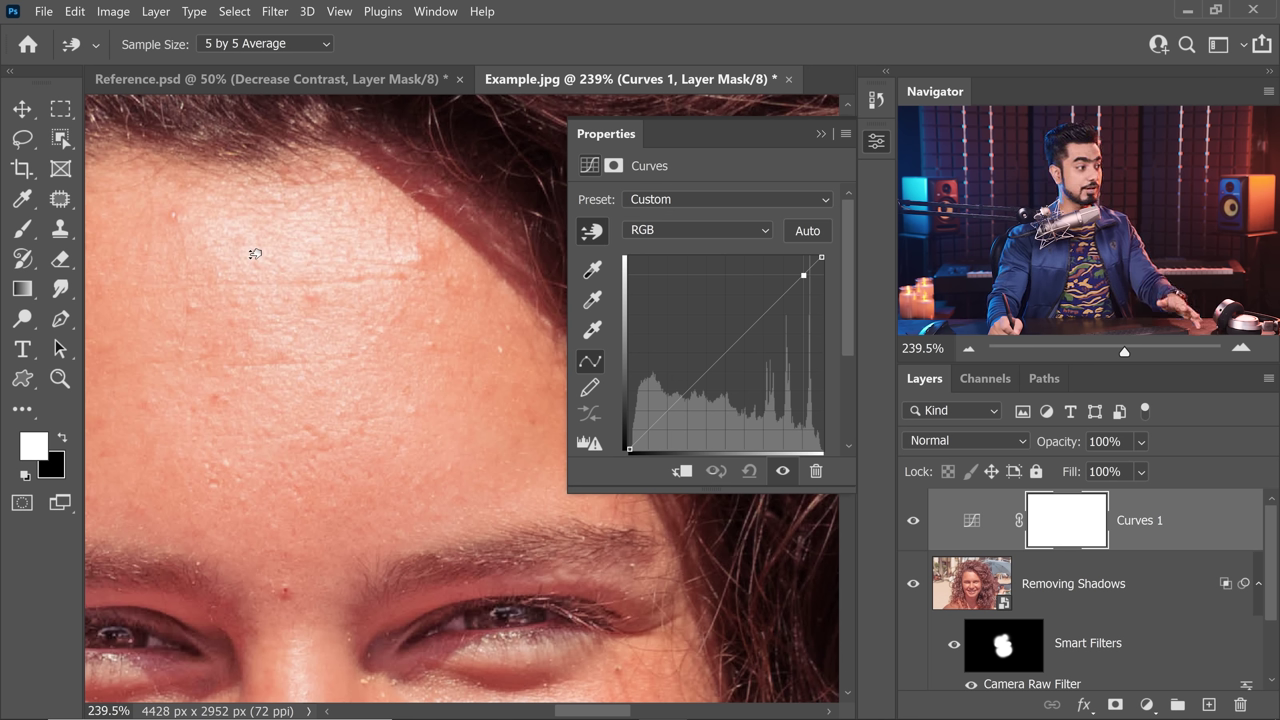
- Darken the forehead highlights and slightly brighten the cheek midtones on the curve
drag(255, 254, 254, 265)
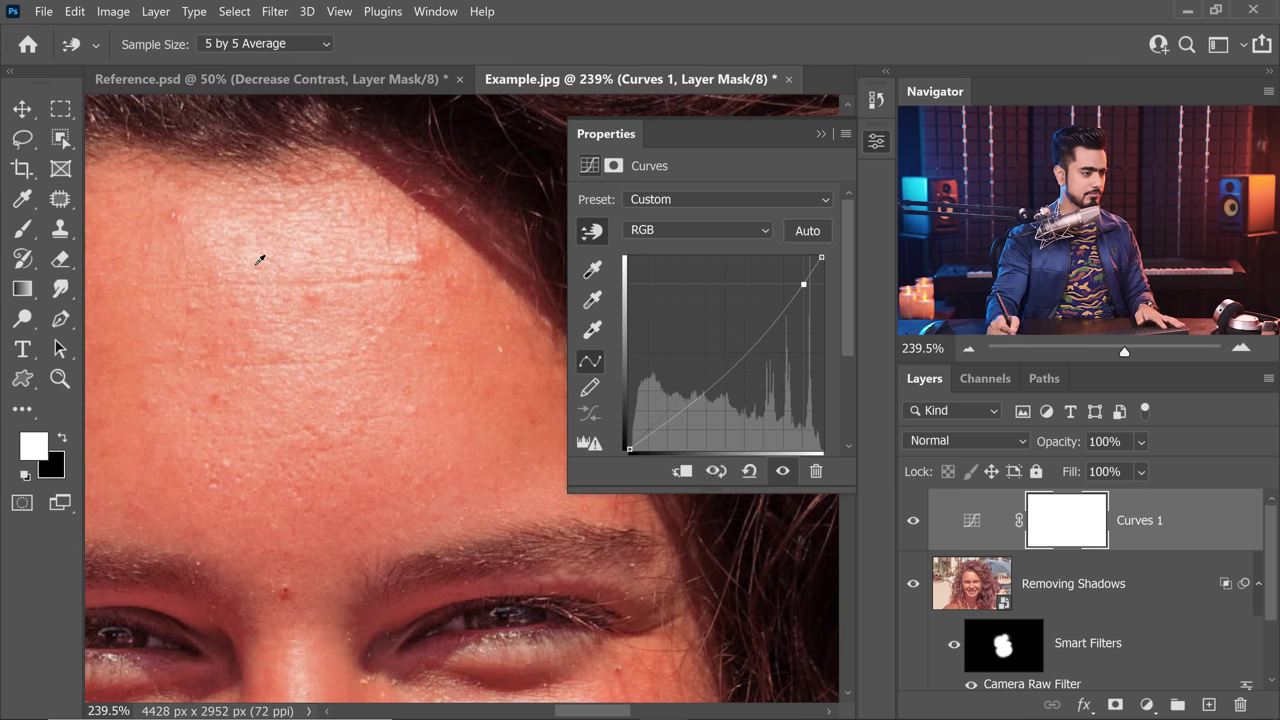
scroll(440, 453, down, 5)
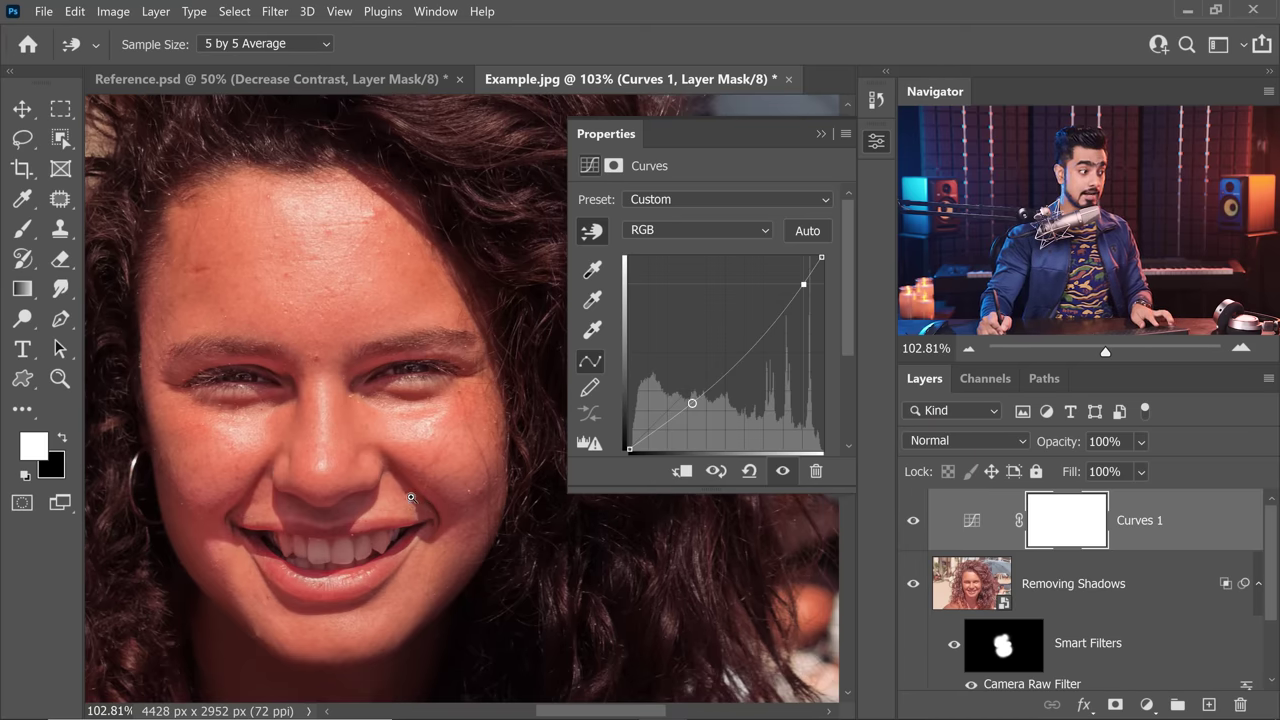
scroll(188, 512, up, 5)
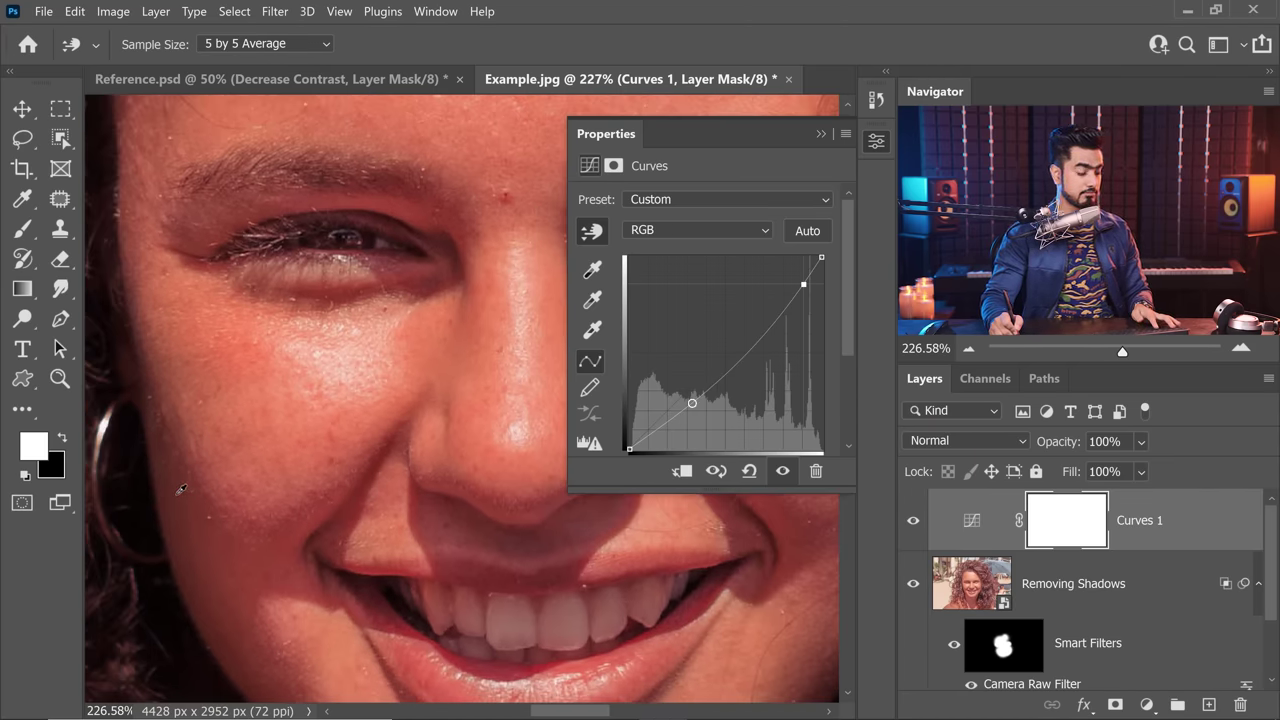
drag(183, 490, 180, 477)
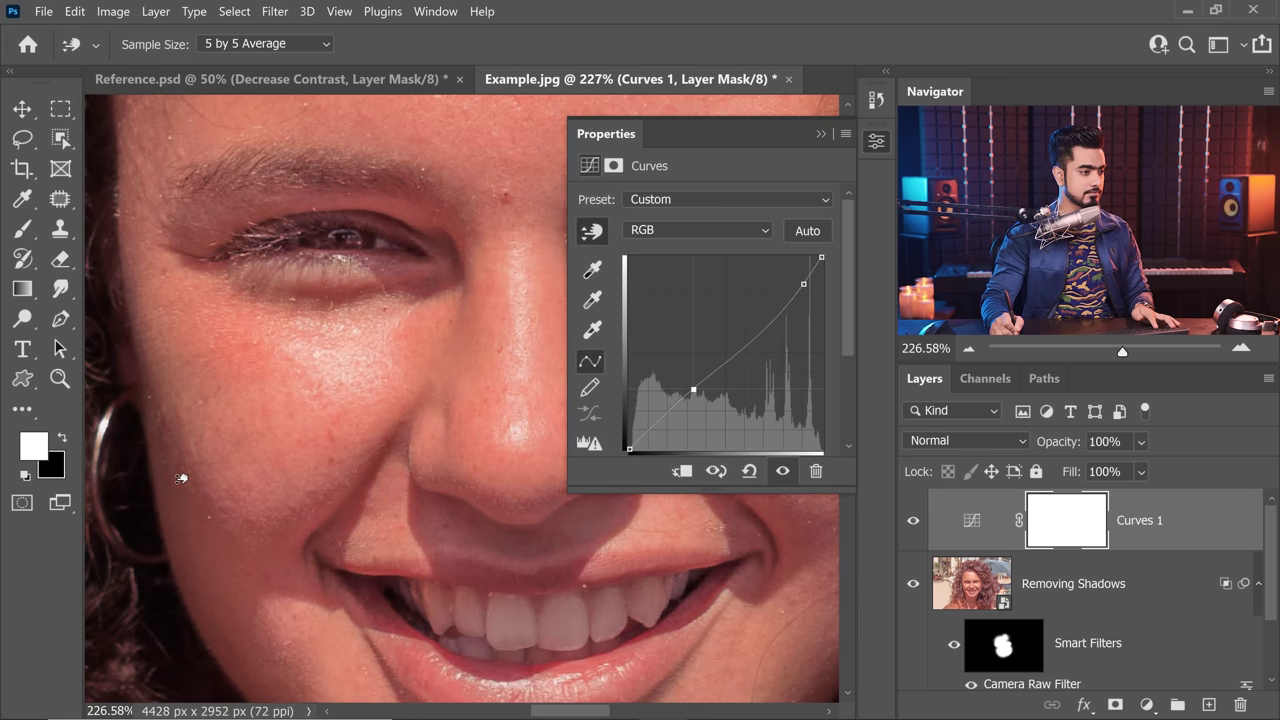
scroll(535, 335, down, 5)
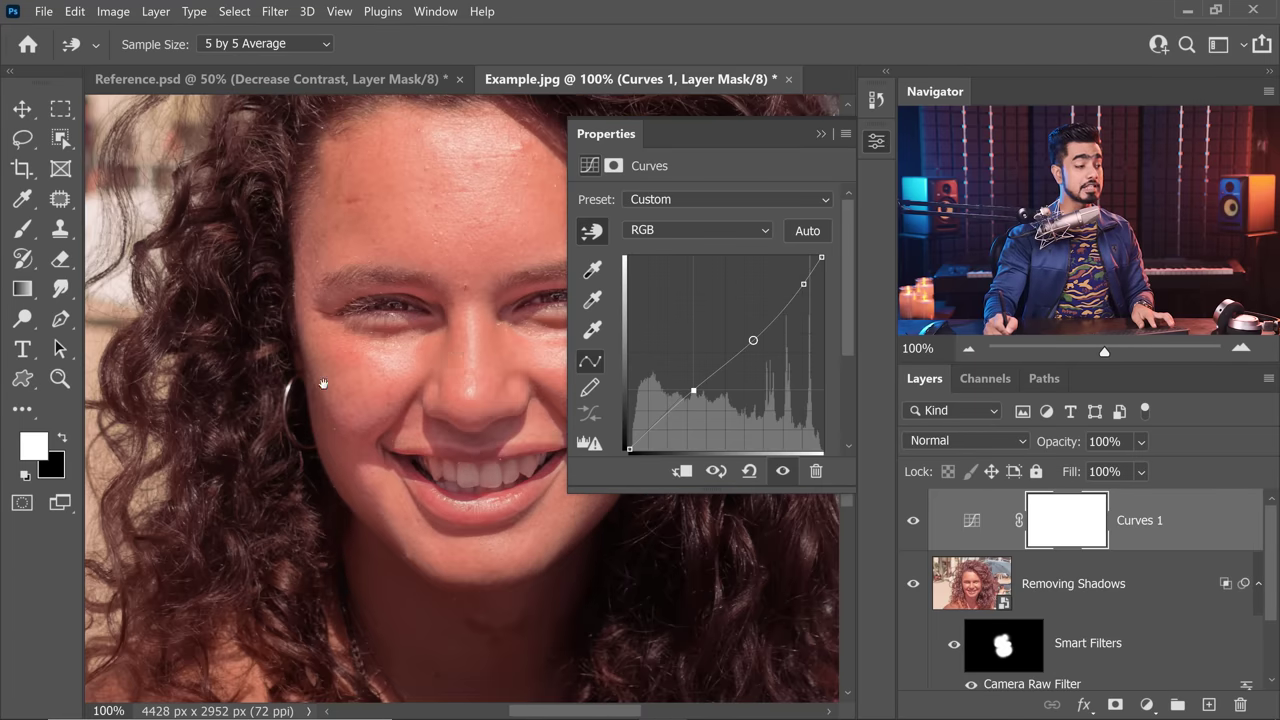
drag(417, 366, 314, 393)
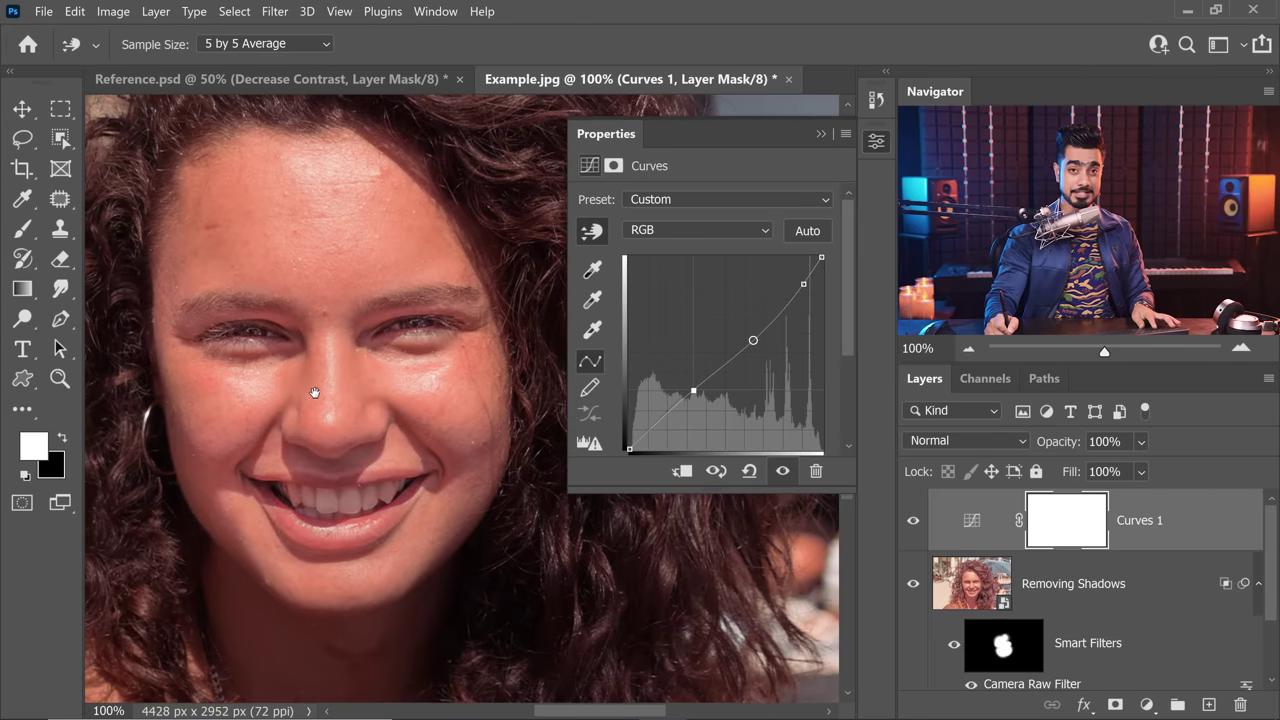
- Invert the Curves 1 mask to black and paint the effect back over the forehead and face
click(913, 522)
click(913, 522)
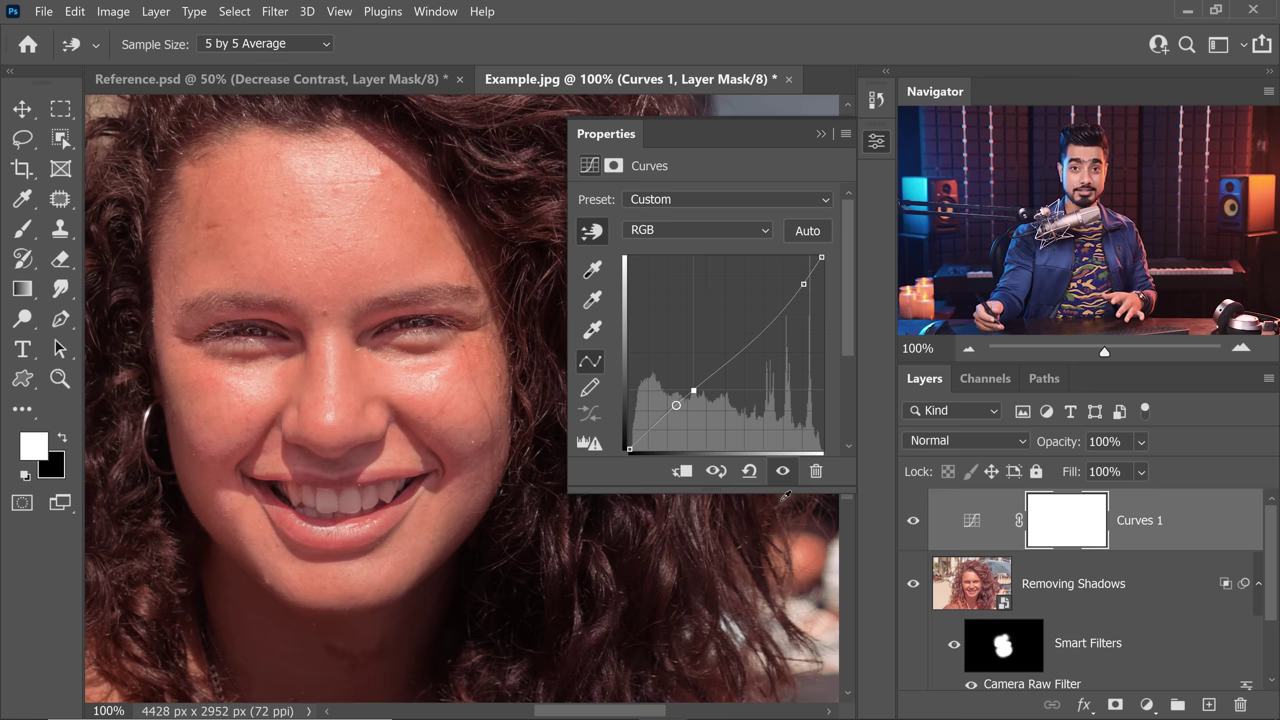
key(b)
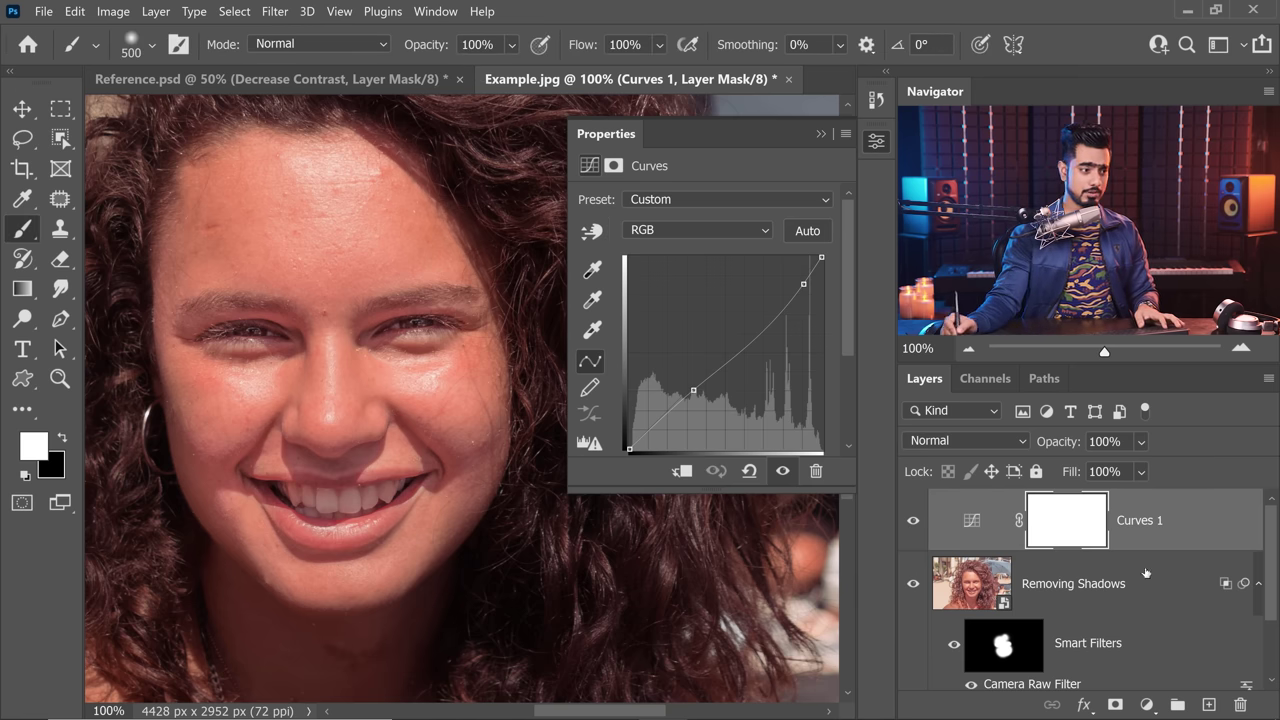
key(ctrl+i)
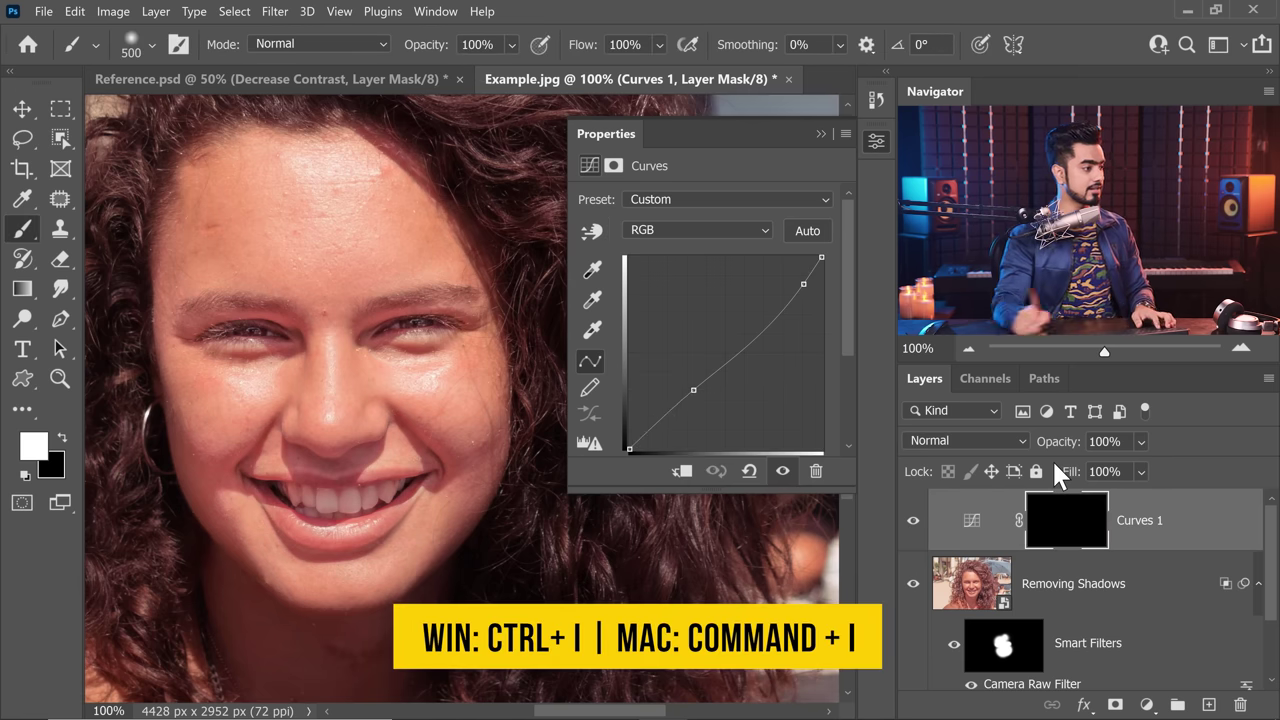
scroll(343, 269, down, 3)
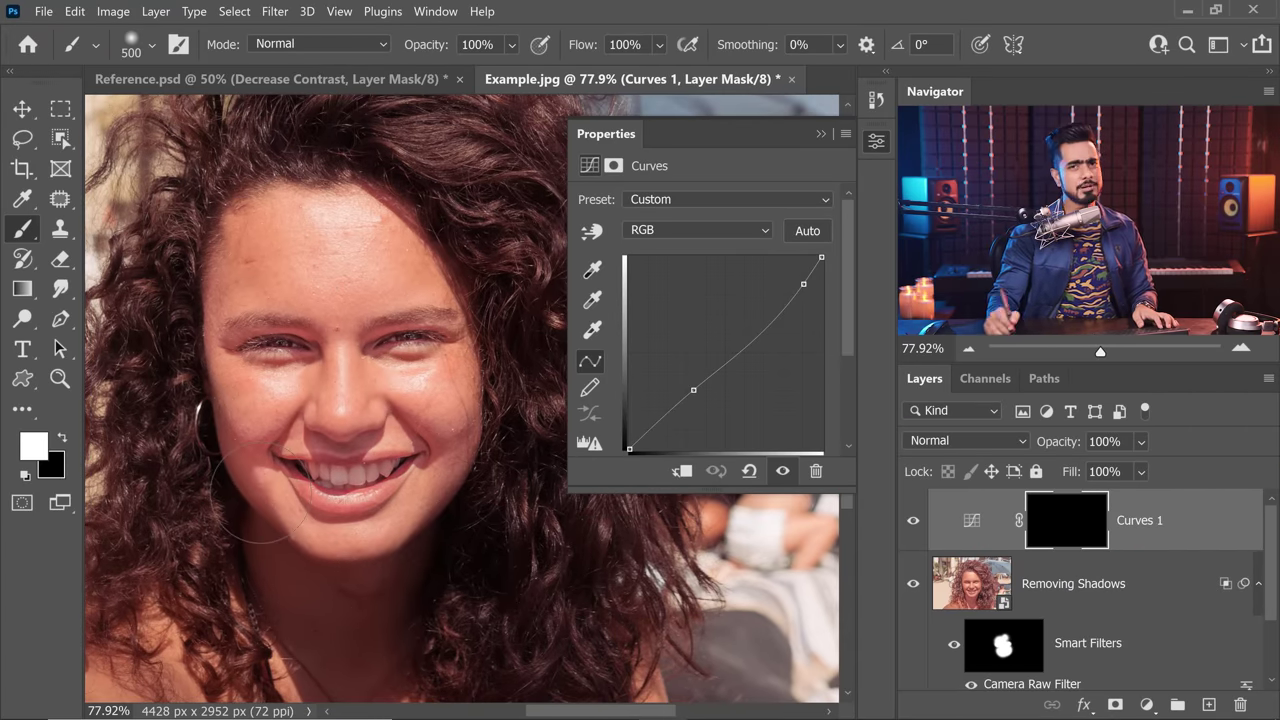
scroll(318, 300, up, 2)
scroll(320, 340, up, 1)
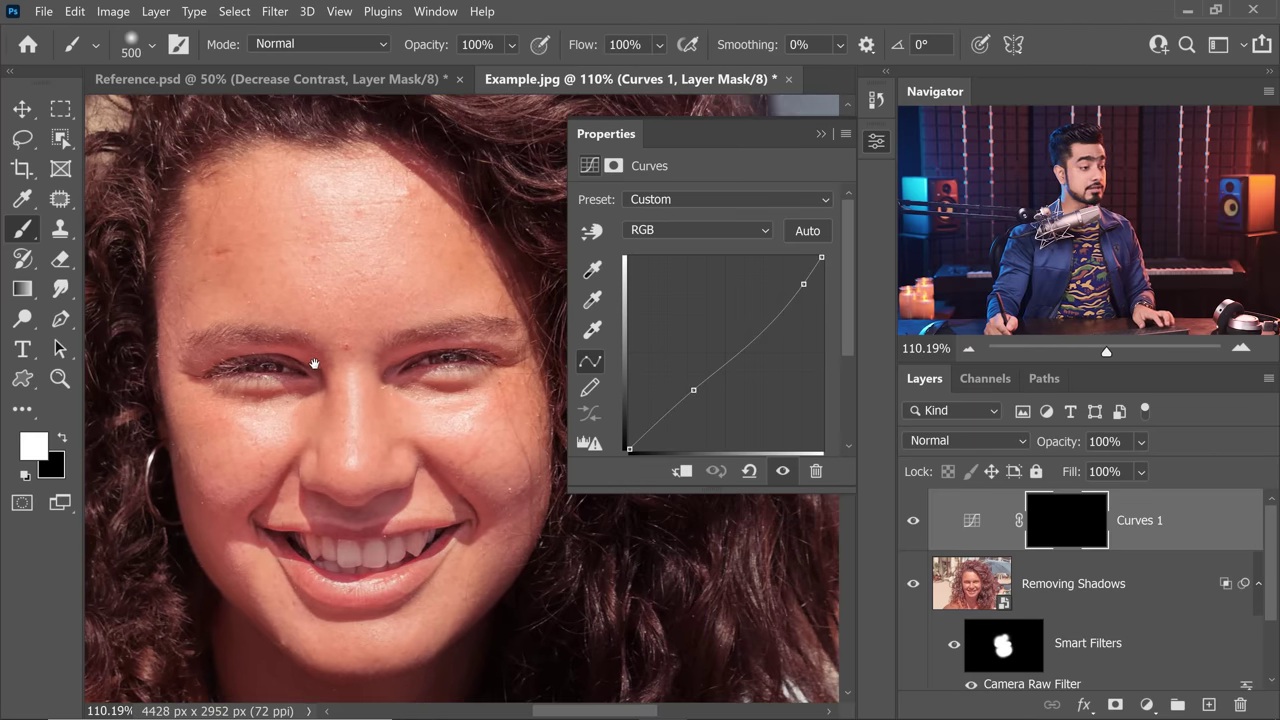
mouse_move(323, 249)
mouse_down()
mouse_move(303, 295)
mouse_move(288, 286)
mouse_move(286, 216)
mouse_move(250, 218)
mouse_up()
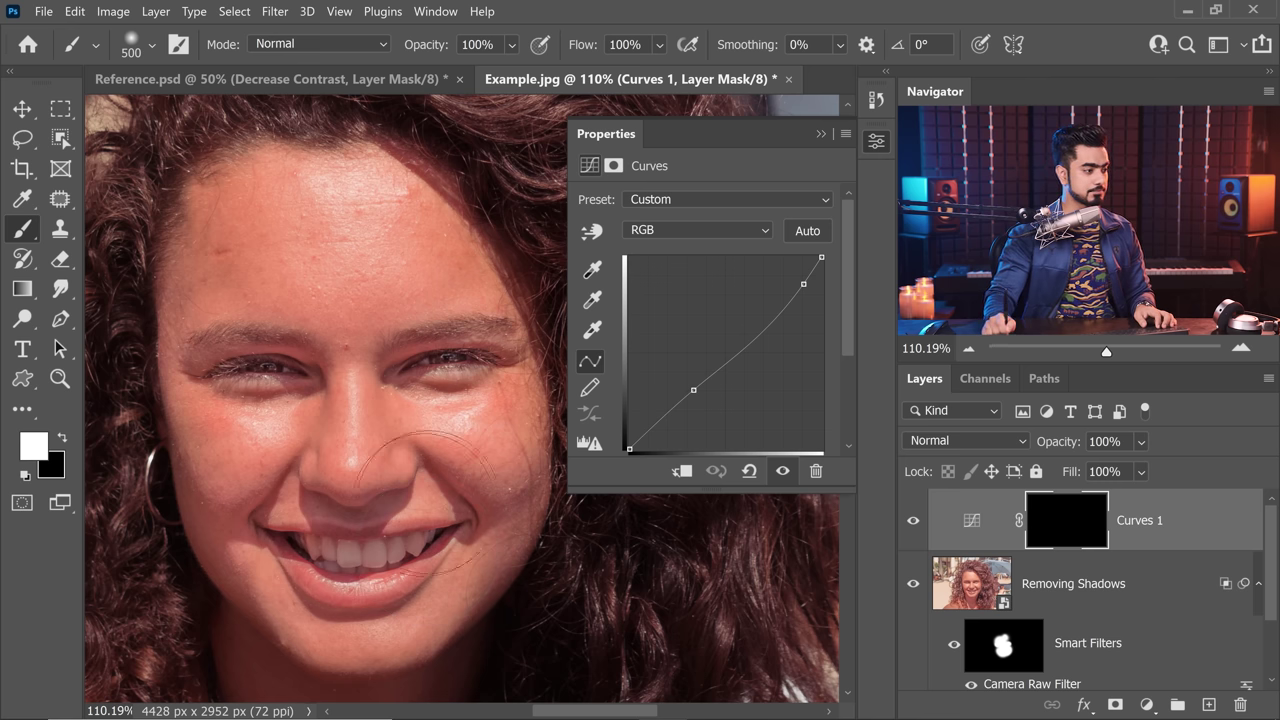
click(330, 400)
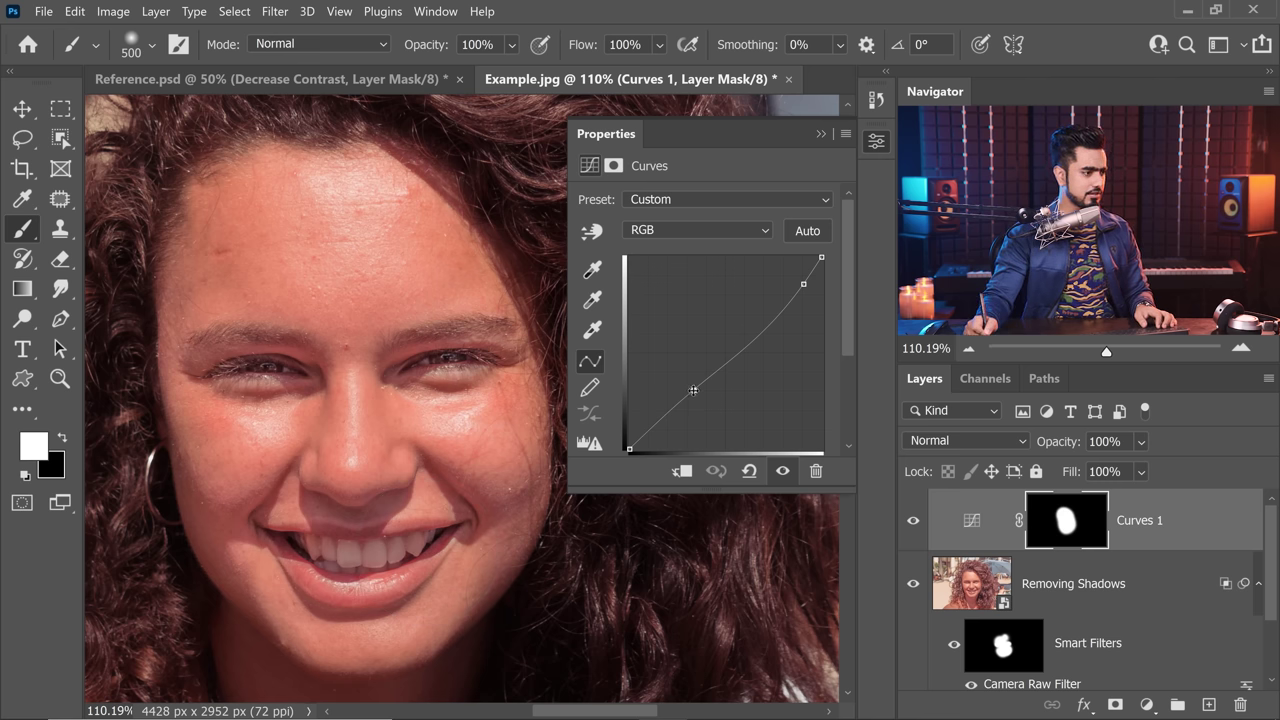
- Add two curve points, keep Curves 1 at Normal blend mode, and collapse Properties
click(802, 284)
click(746, 344)
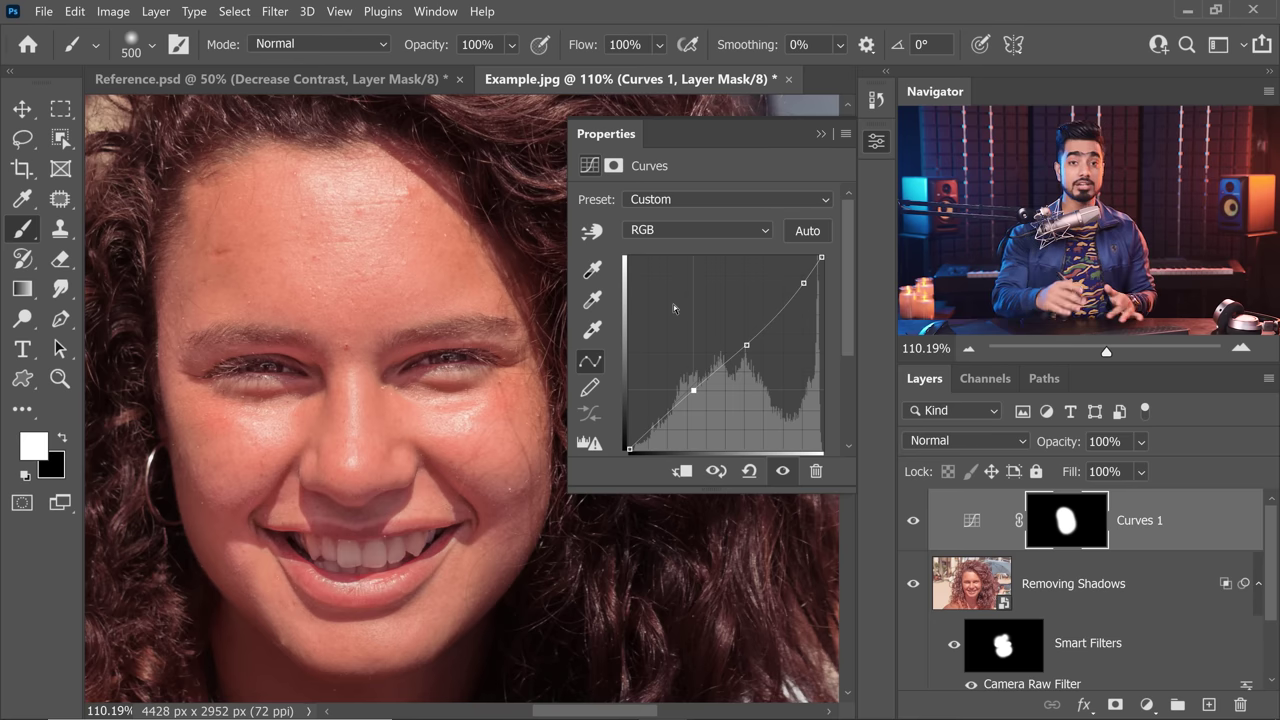
click(949, 441)
click(930, 697)
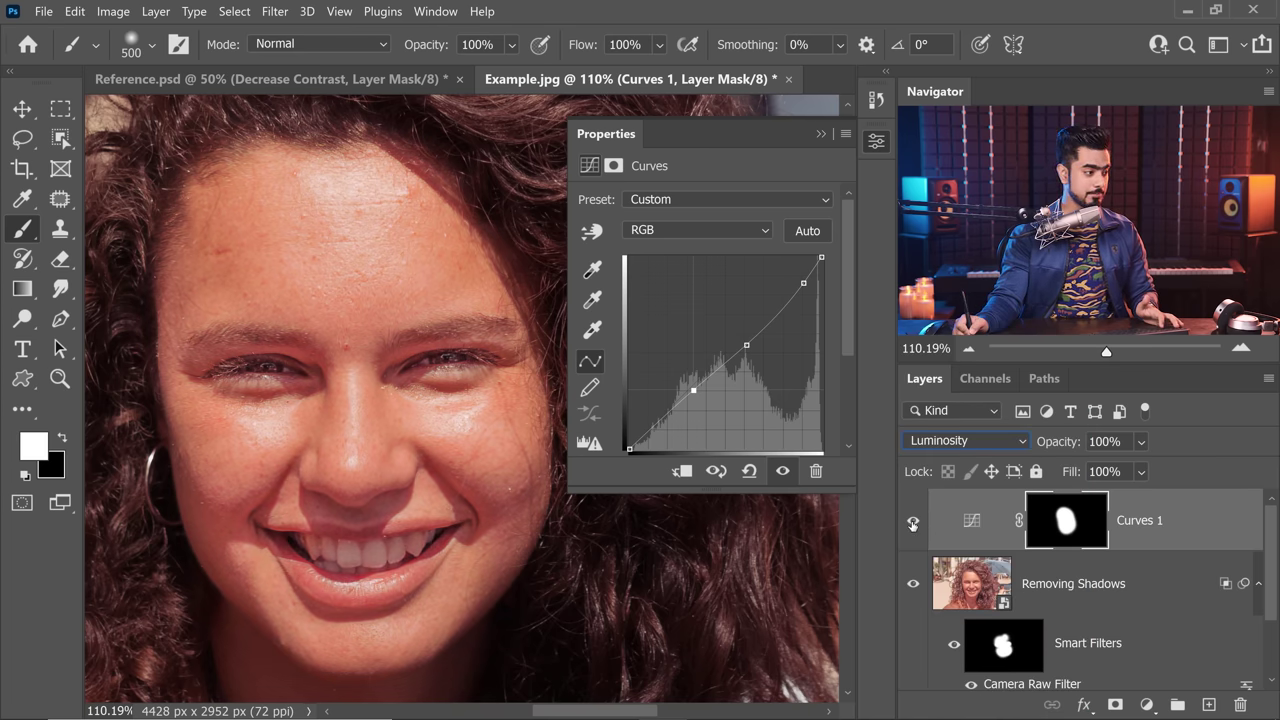
click(937, 439)
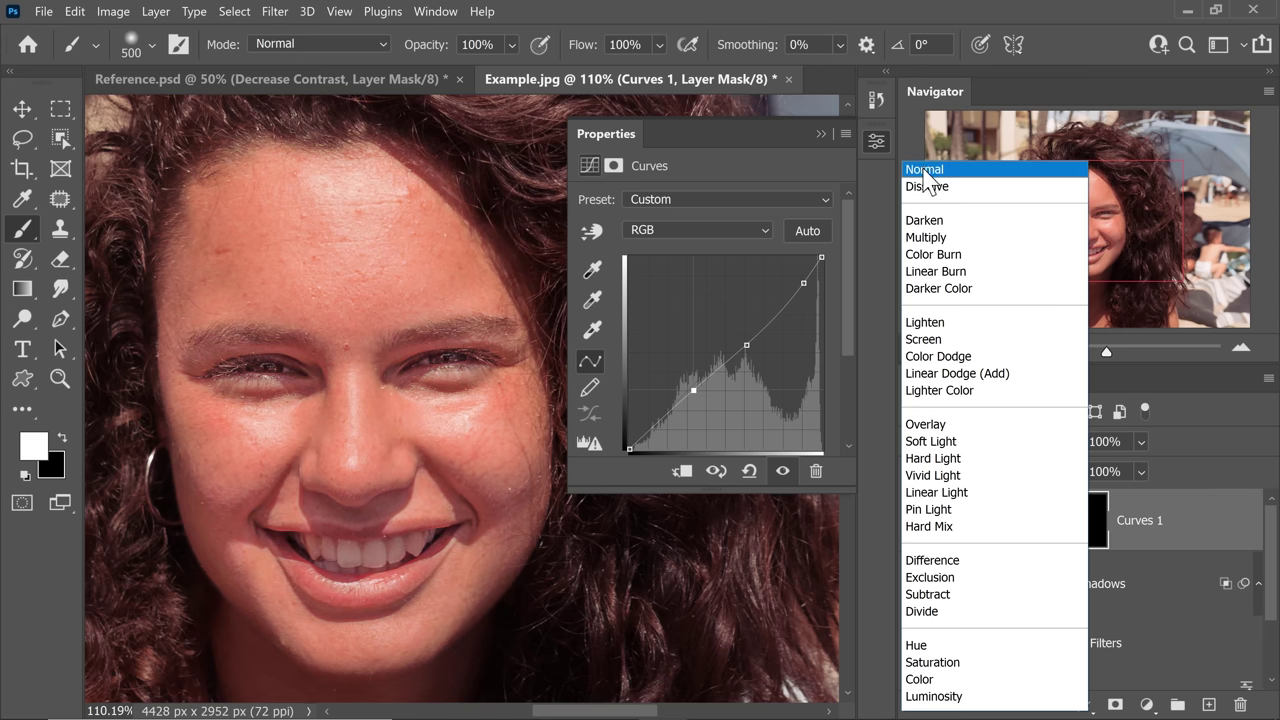
click(925, 170)
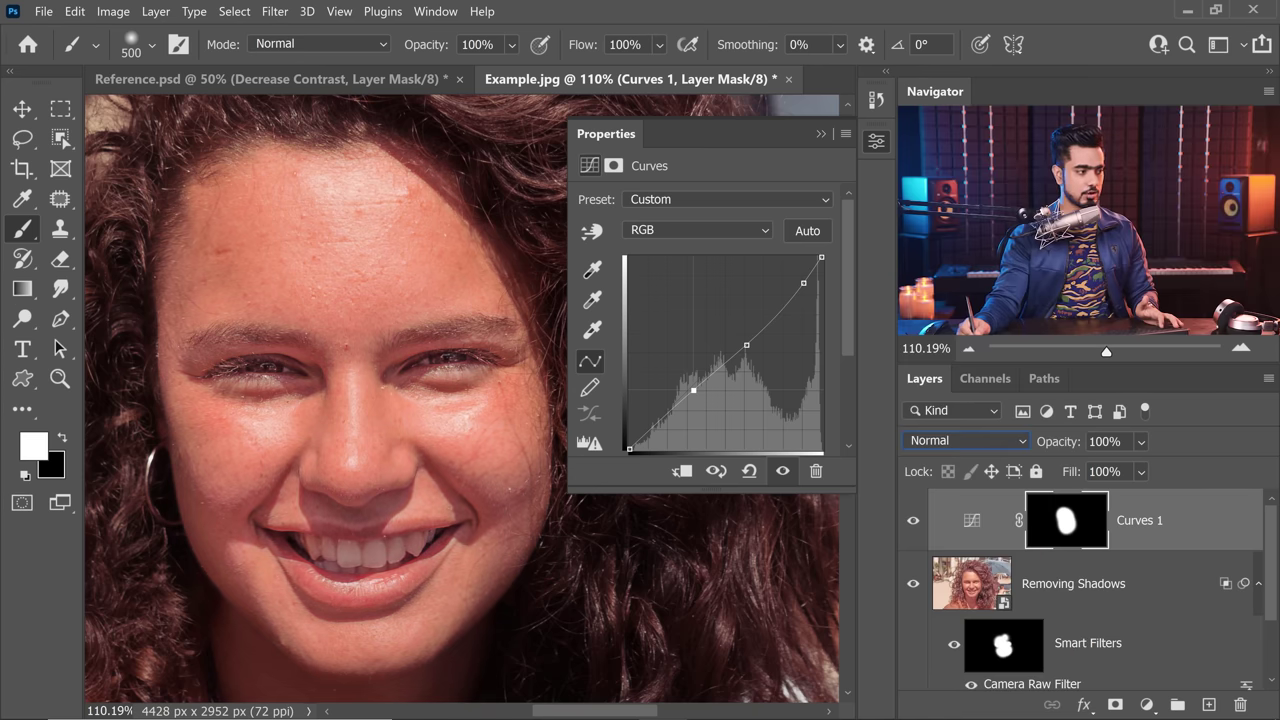
click(820, 133)
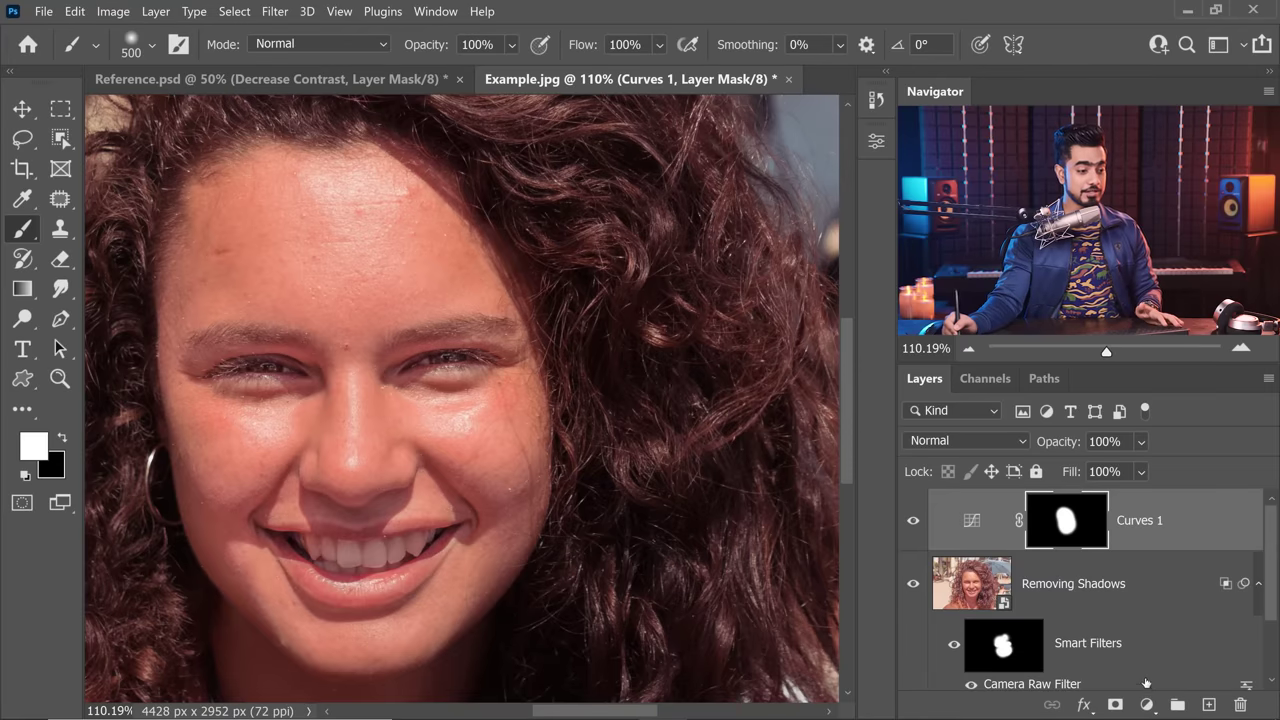
click(1147, 704)
click(1140, 449)
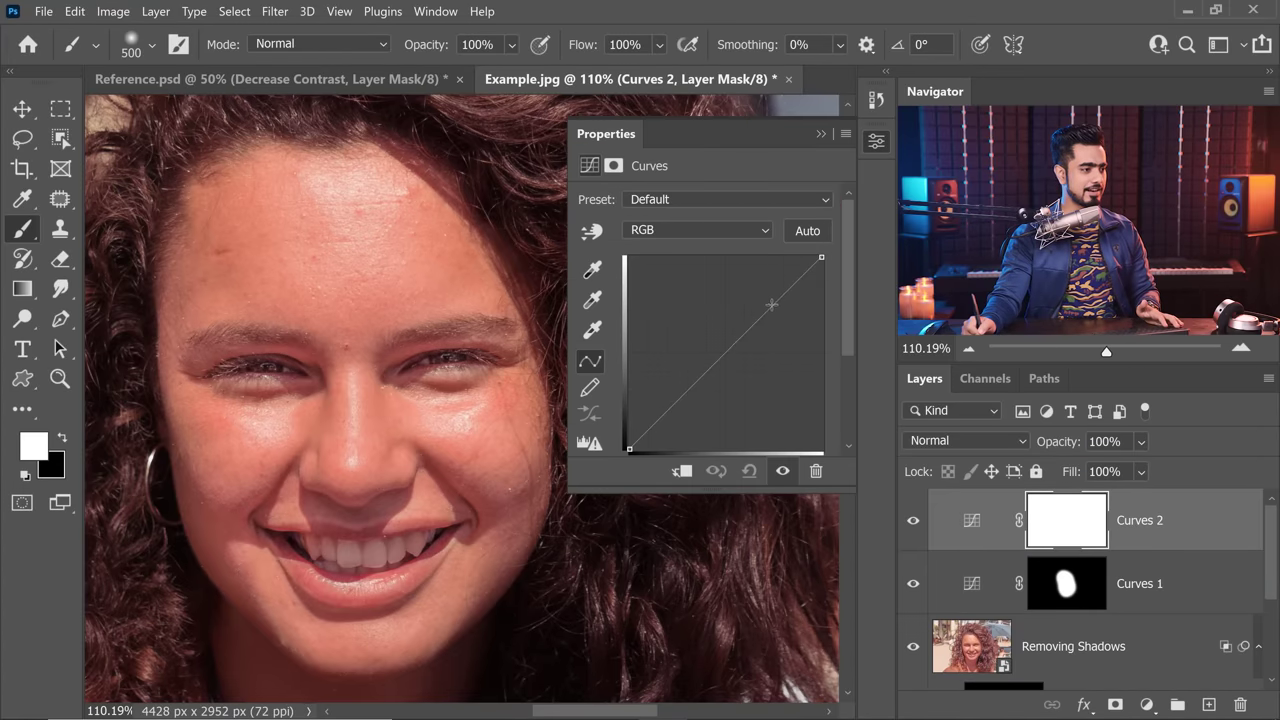
drag(771, 306, 774, 322)
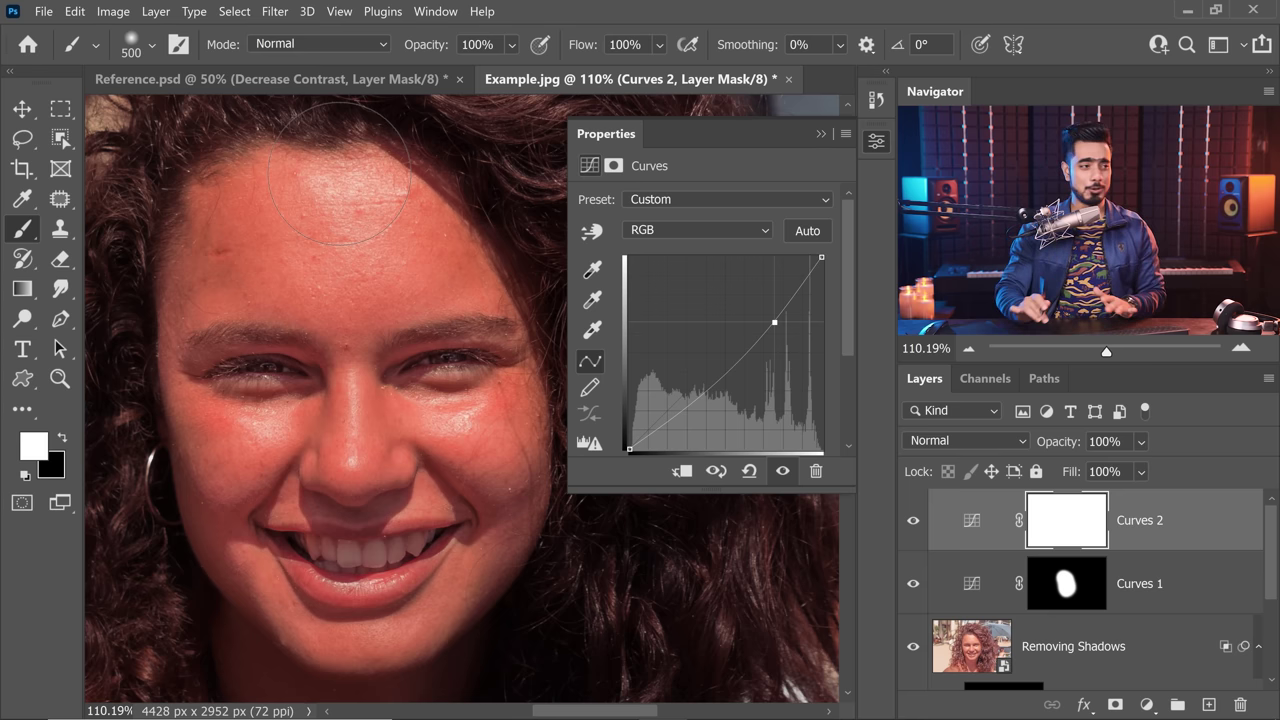
click(820, 133)
drag(1183, 531, 1232, 607)
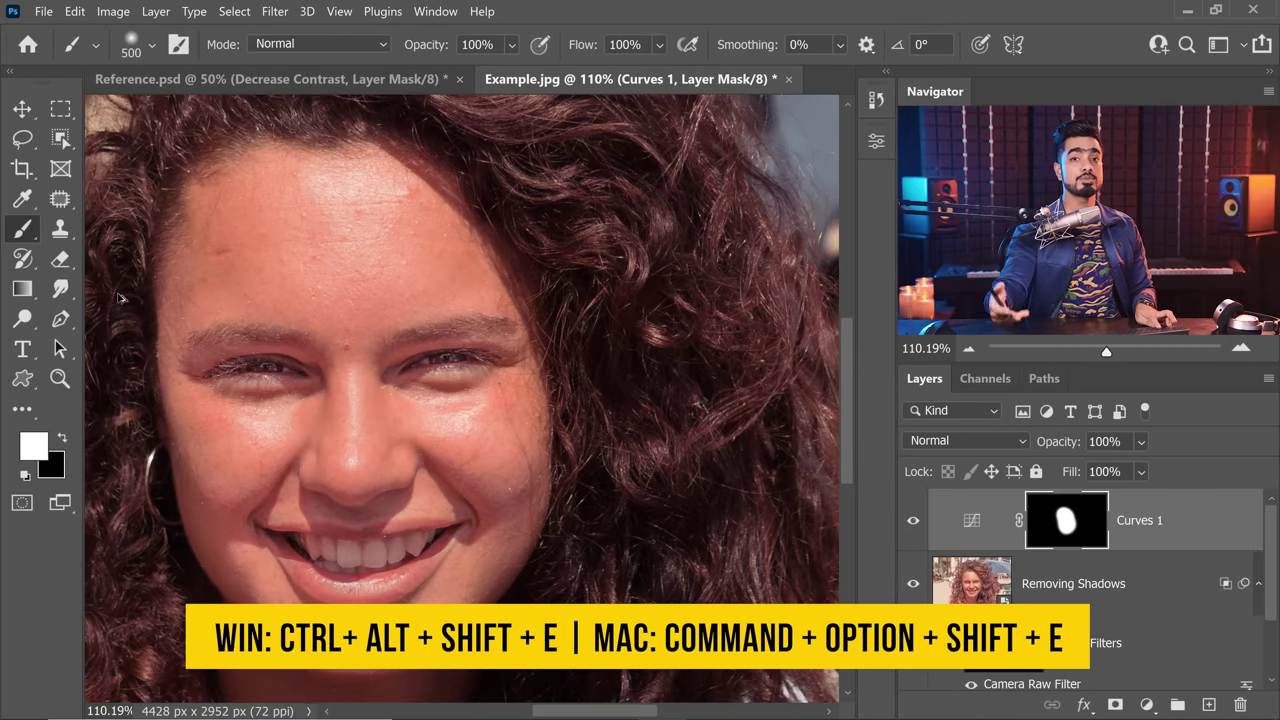
- Stamp all visible layers into a new layer named 'Remove Highlights' and zoom to the forehead
key(ctrl+alt+shift+e)
key(x)
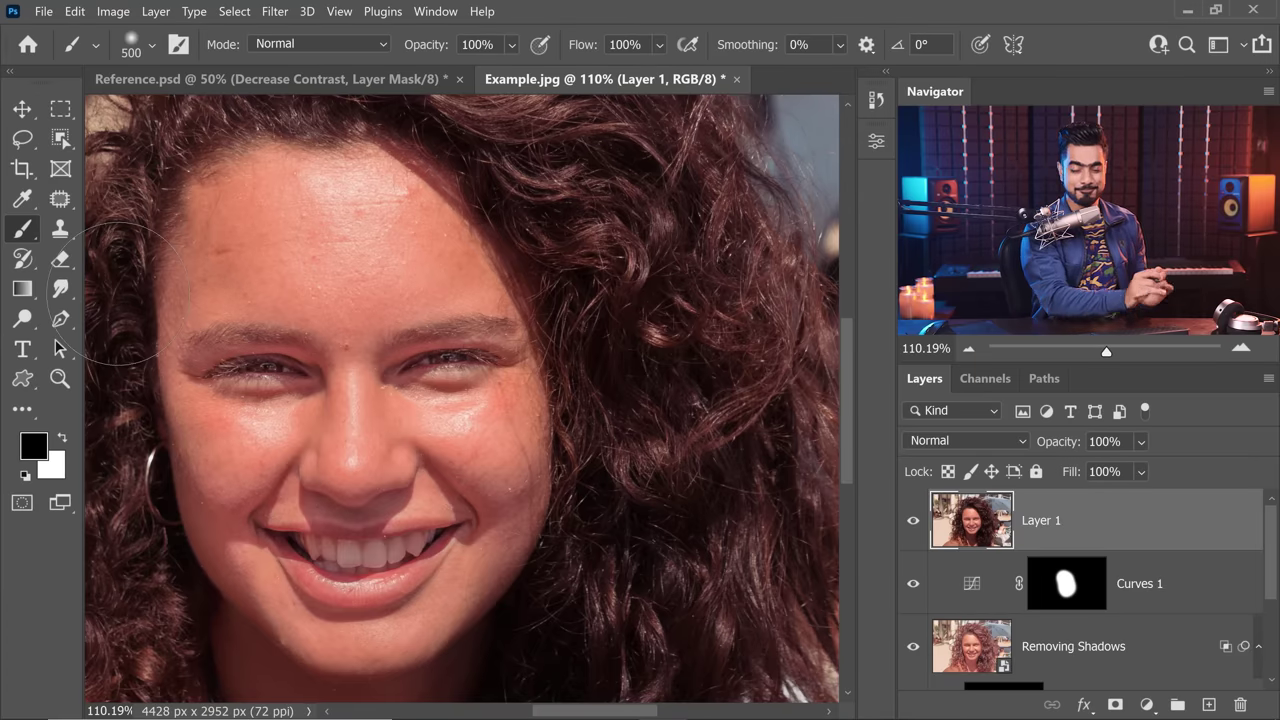
double_click(1041, 520)
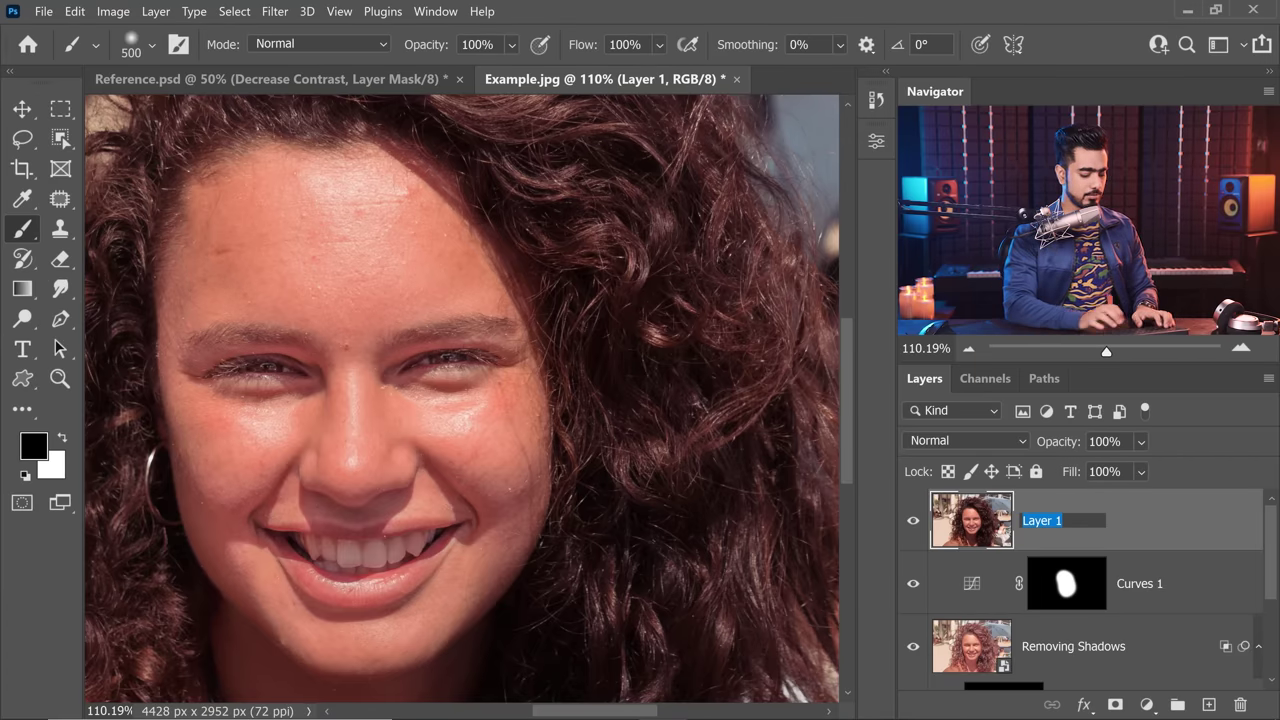
text(Remove Highlights)
key(Return)
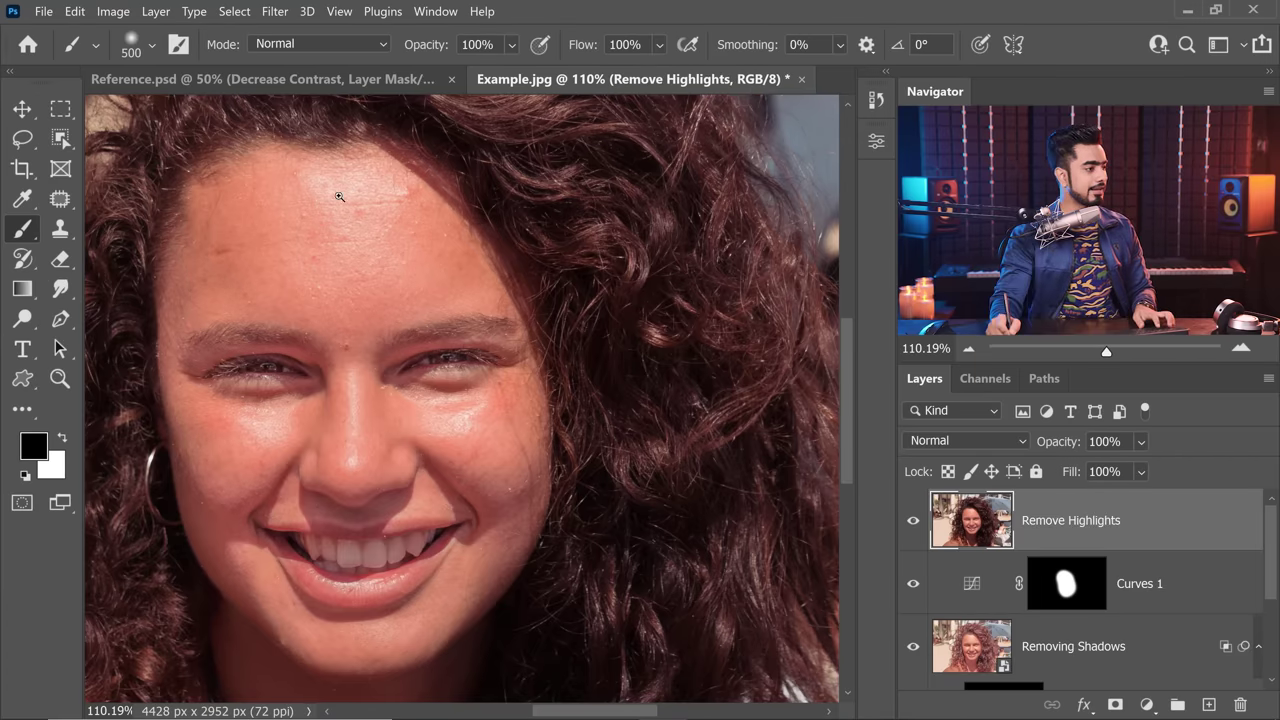
drag(337, 189, 423, 234)
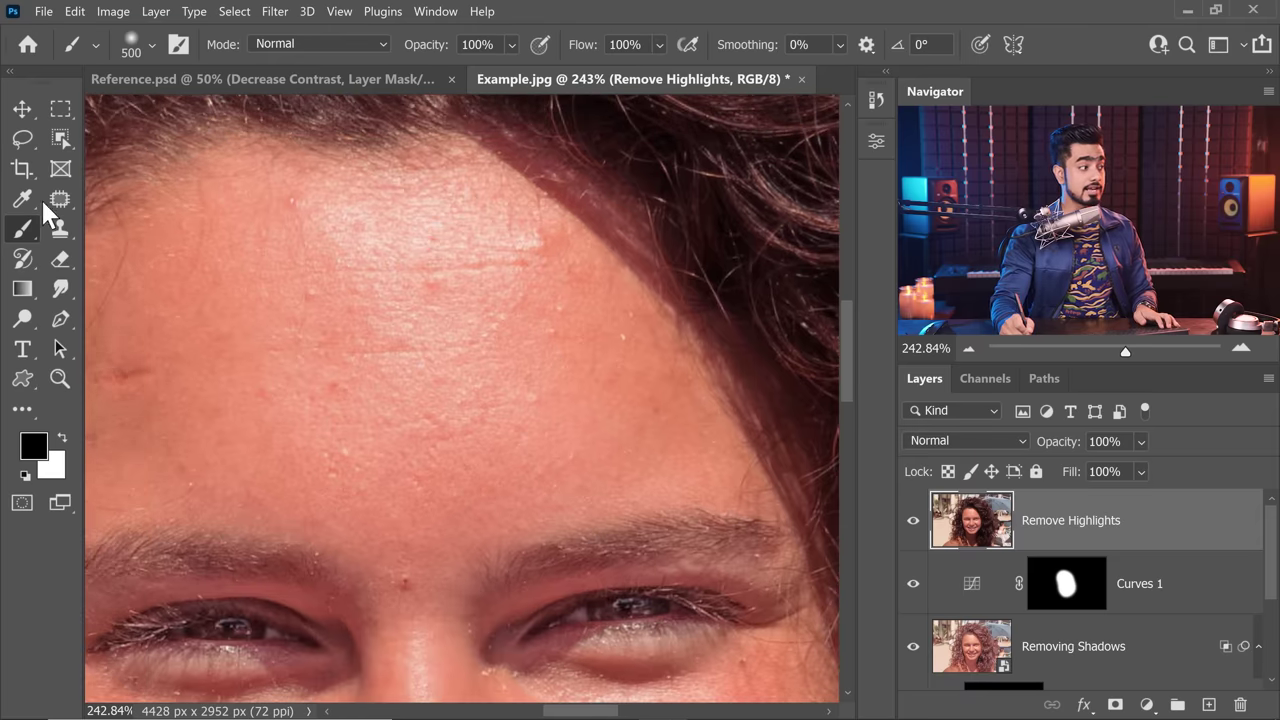
- Patch the forehead hotspot with nearby clean skin and fade it to 44%
click(57, 201)
right_click(55, 203)
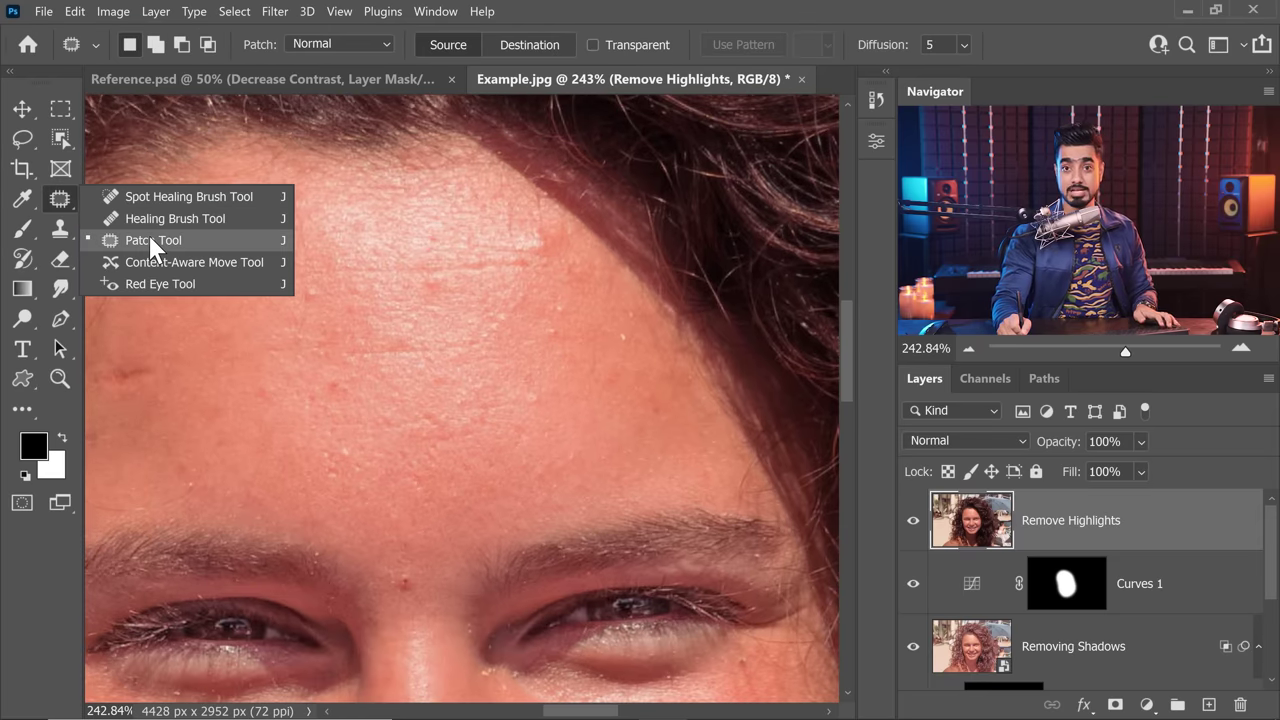
click(150, 241)
mouse_move(429, 196)
mouse_down()
mouse_move(414, 200)
mouse_move(418, 214)
mouse_up()
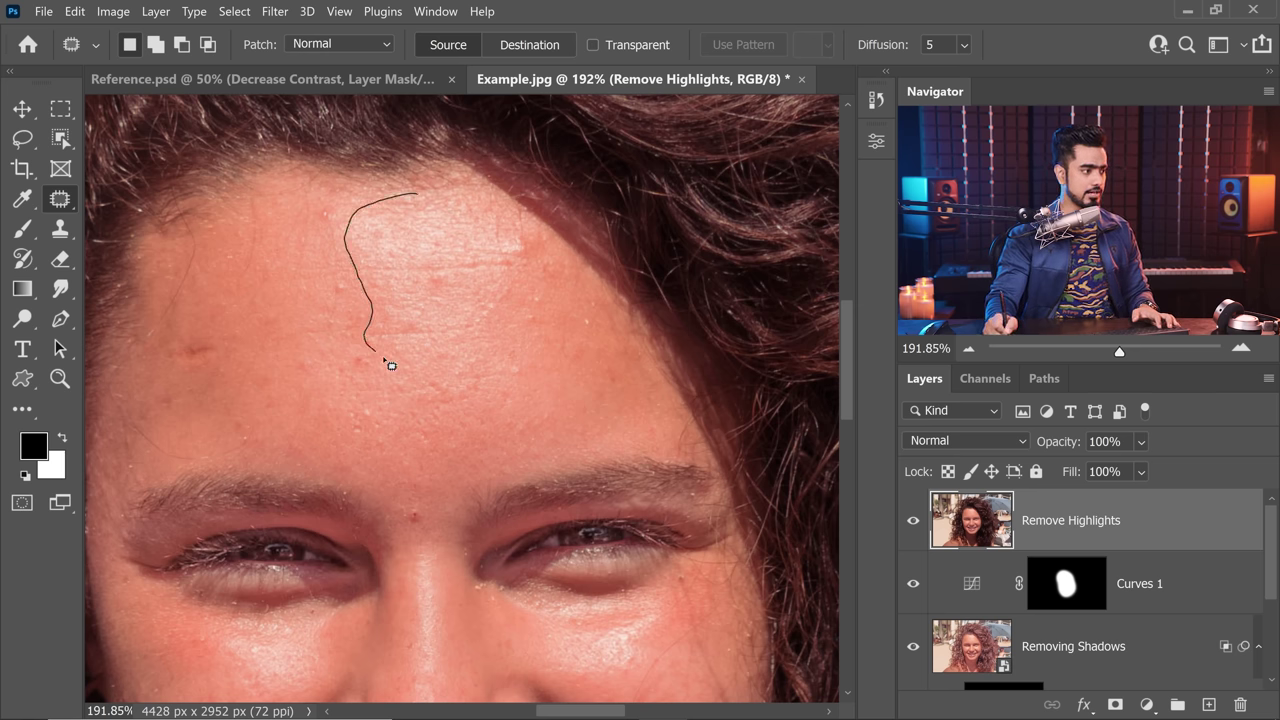
drag(466, 378, 524, 302)
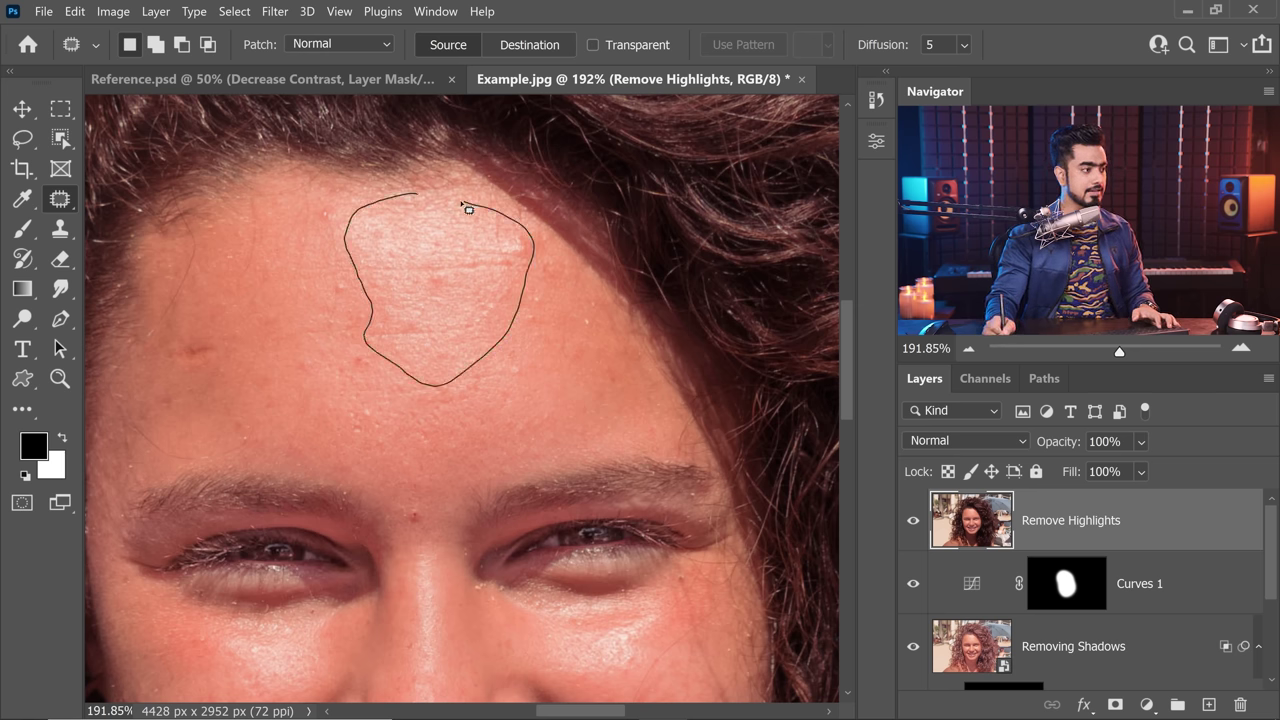
drag(462, 207, 417, 194)
drag(451, 269, 350, 354)
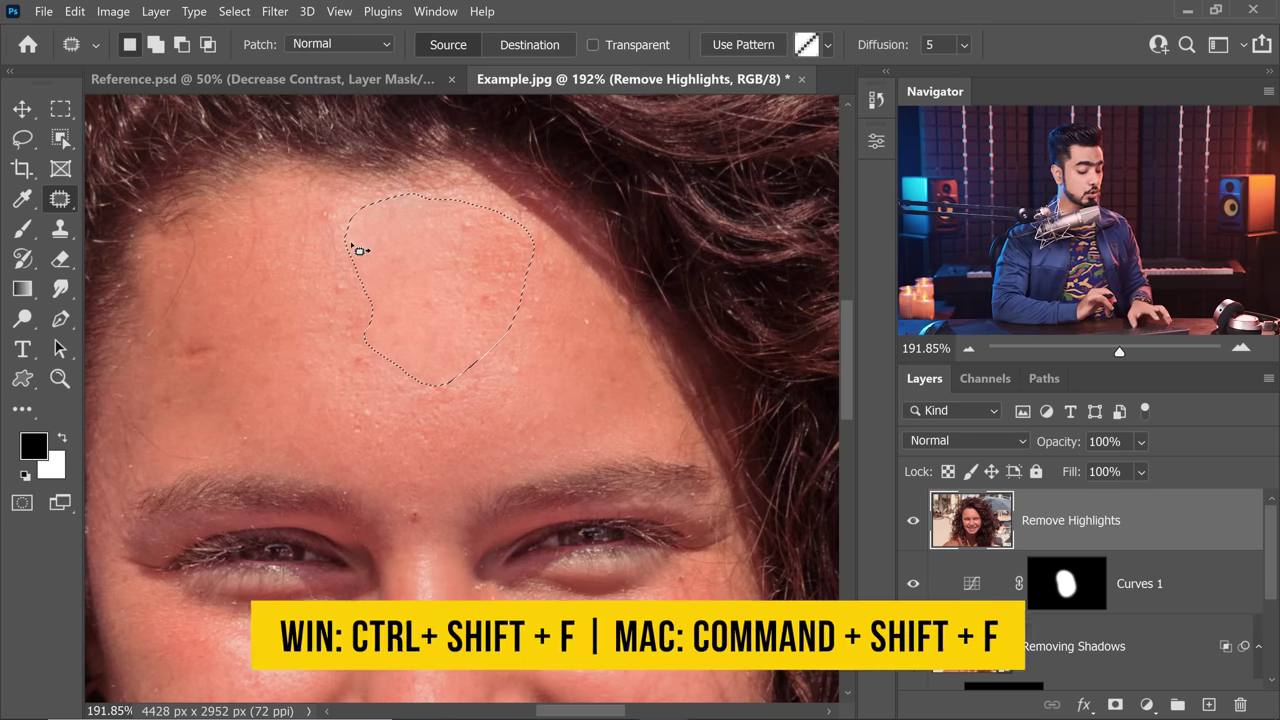
click(75, 11)
click(149, 78)
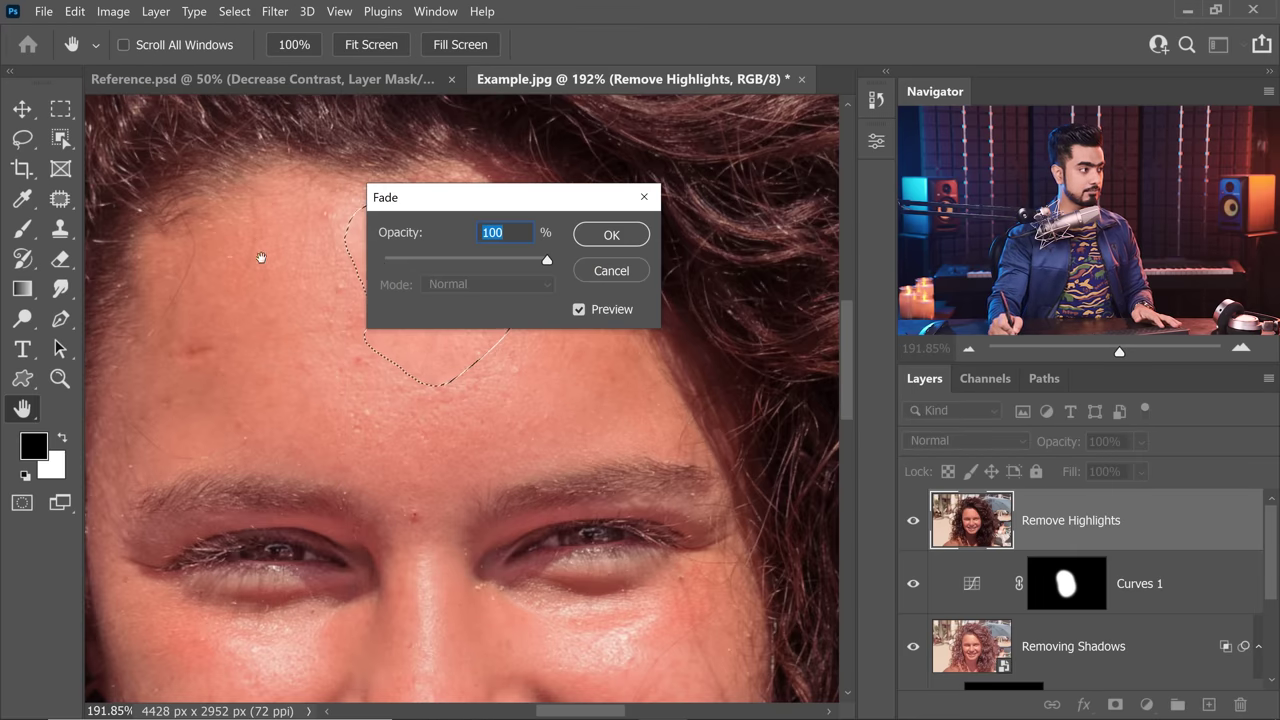
drag(471, 205, 725, 283)
click(669, 336)
drag(669, 334, 732, 333)
text(44)
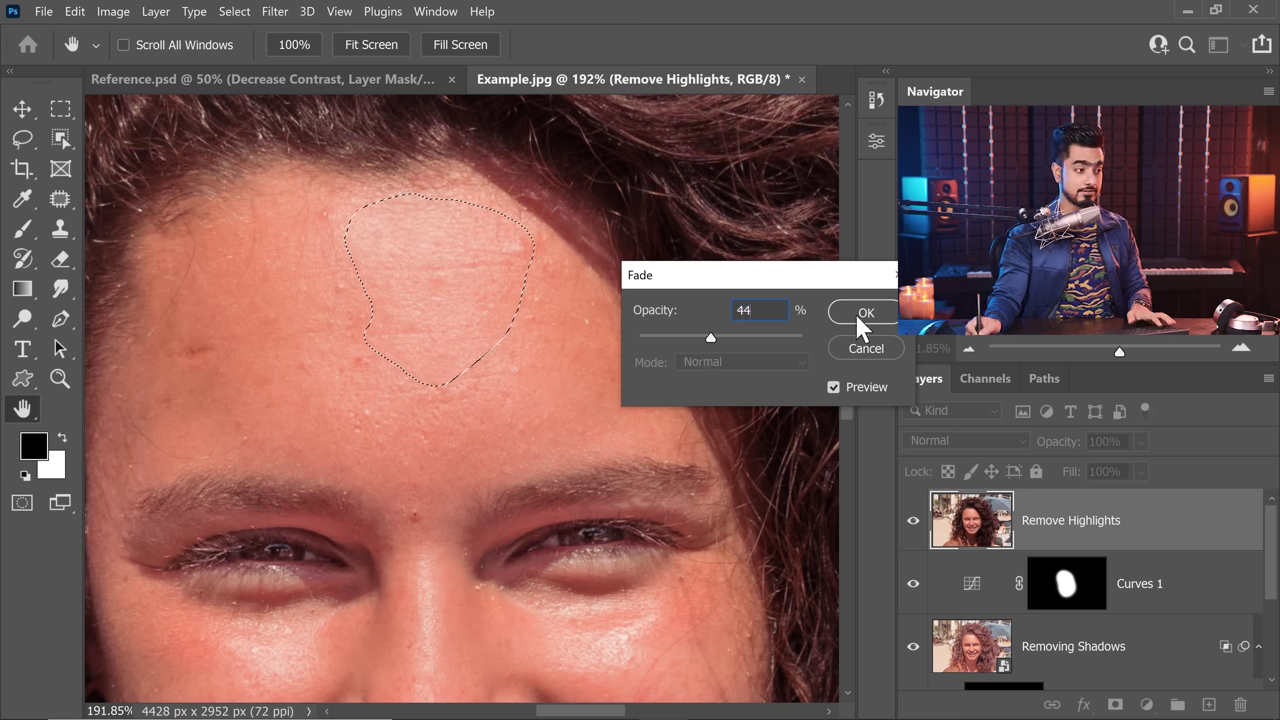
click(862, 314)
key(ctrl+d)
- Patch the shiny left cheek hotspot with clean skin and fade it to 44%
drag(434, 269, 454, 197)
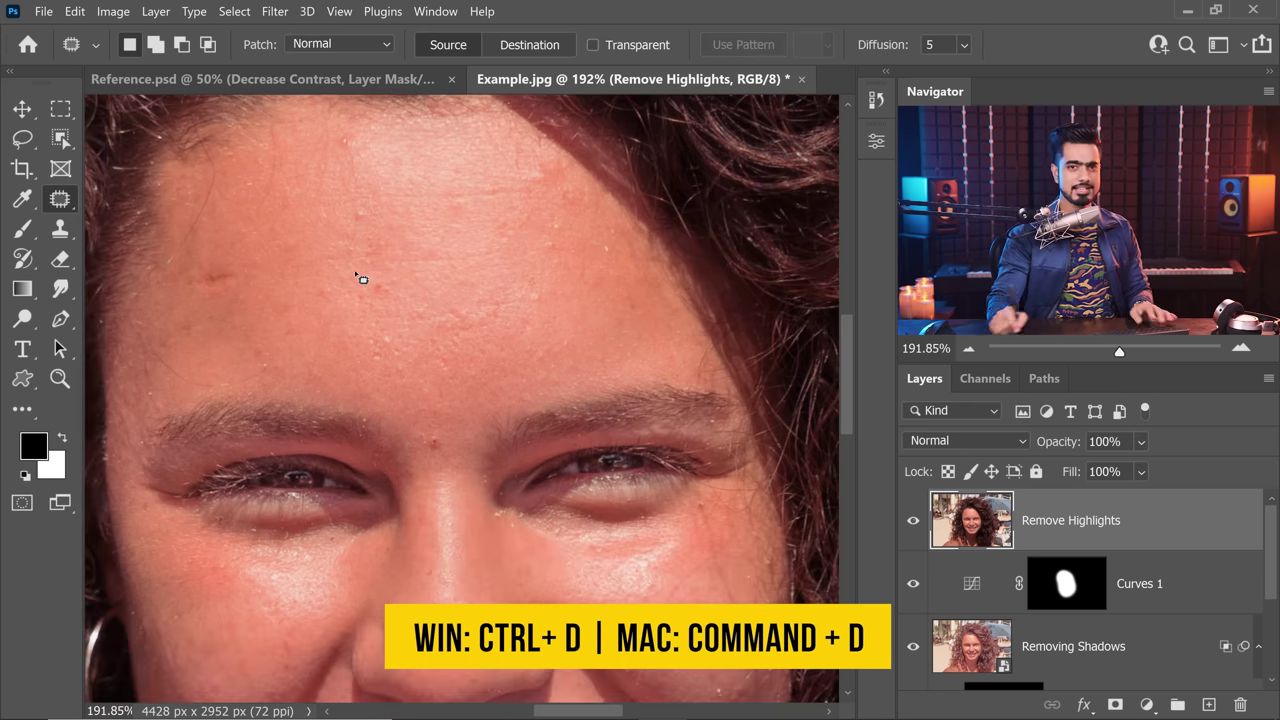
drag(327, 414, 380, 257)
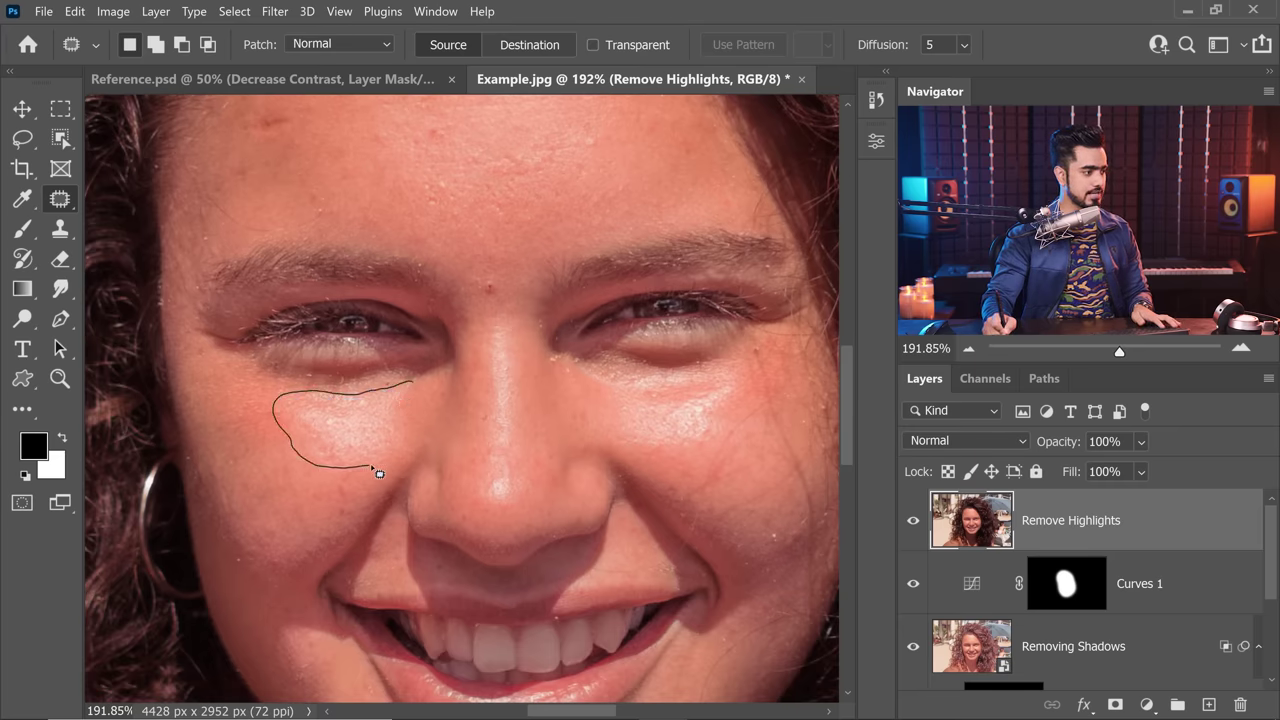
drag(414, 420, 420, 386)
mouse_move(371, 429)
mouse_down()
mouse_move(297, 473)
mouse_move(322, 466)
mouse_move(320, 490)
mouse_move(315, 478)
mouse_up()
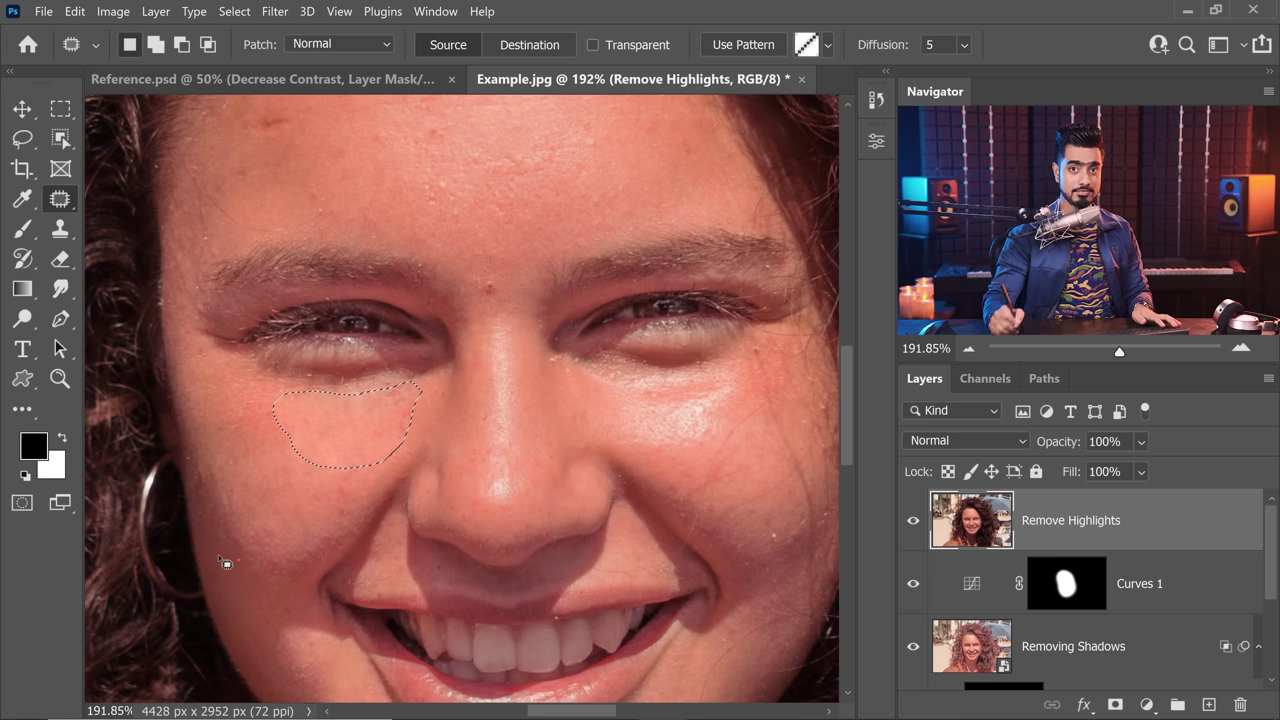
key(ctrl+shift+f)
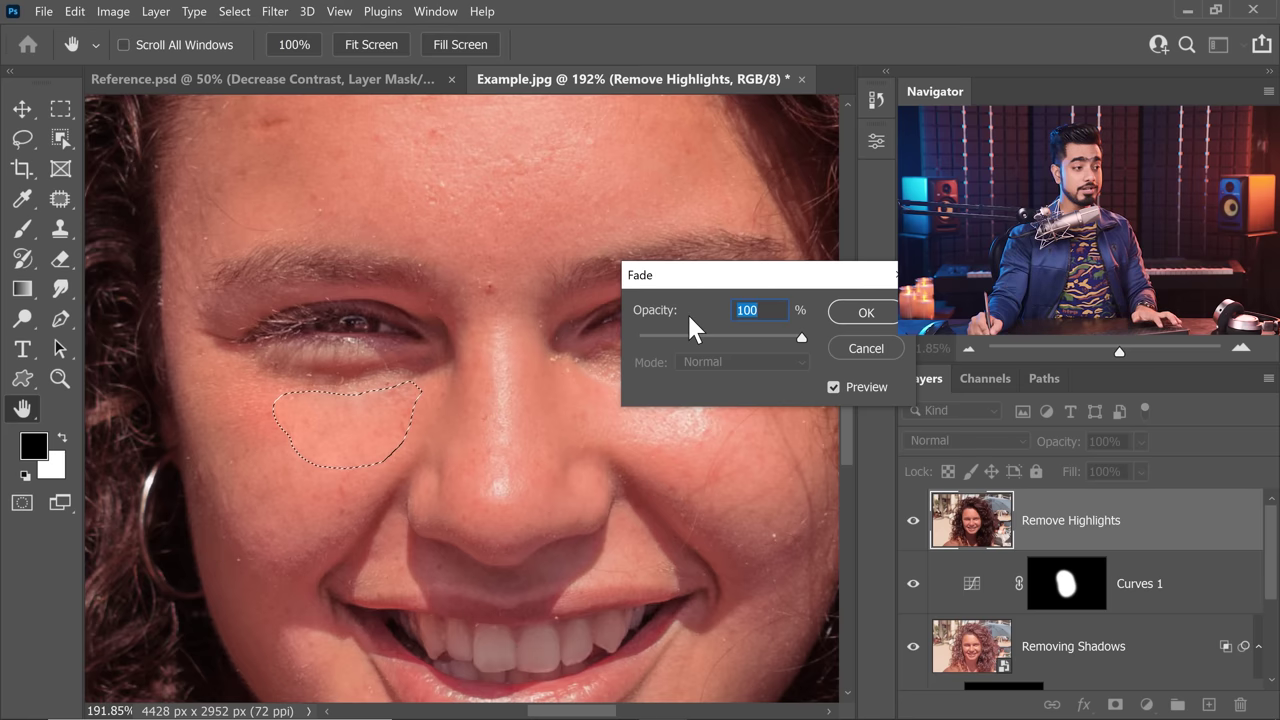
text(44)
click(864, 312)
key(ctrl+d)
drag(725, 381, 486, 380)
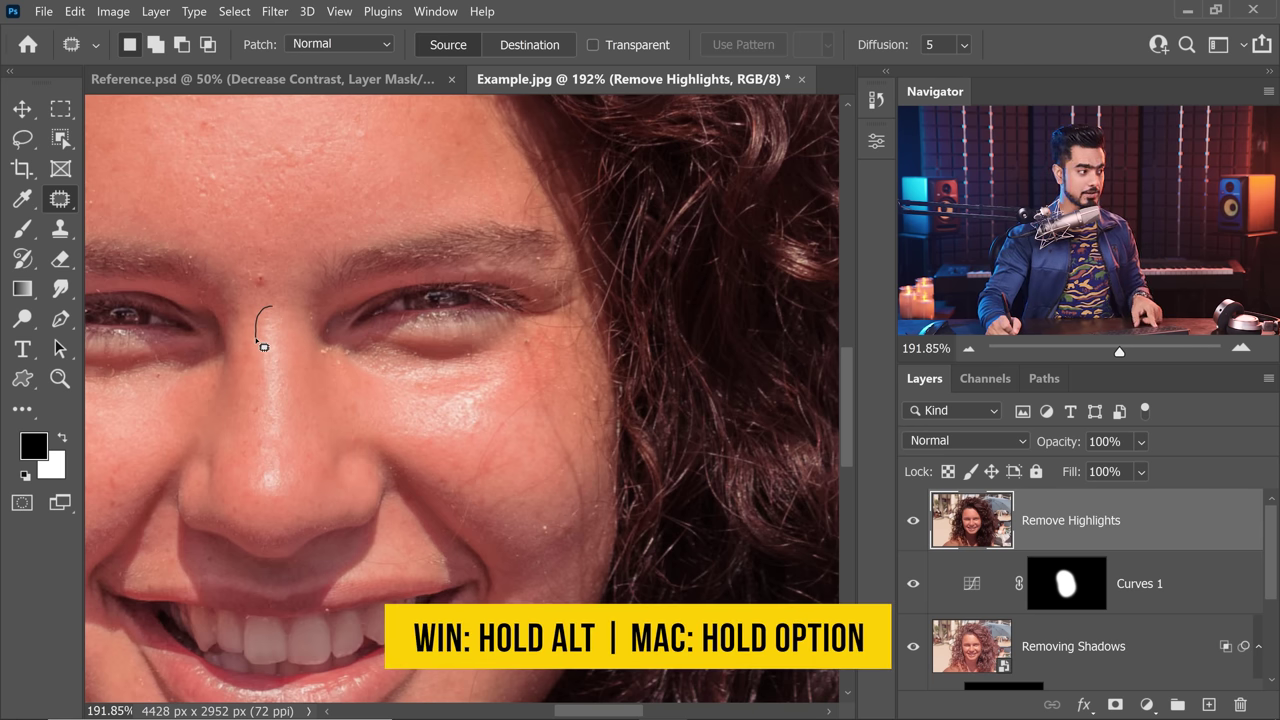
- Patch the shine along the nose bridge with cleaner skin and fade the patch to 44%
mouse_move(257, 341)
mouse_down()
mouse_move(250, 512)
mouse_move(250, 496)
mouse_move(279, 508)
mouse_move(304, 480)
mouse_move(301, 389)
mouse_move(281, 311)
mouse_up()
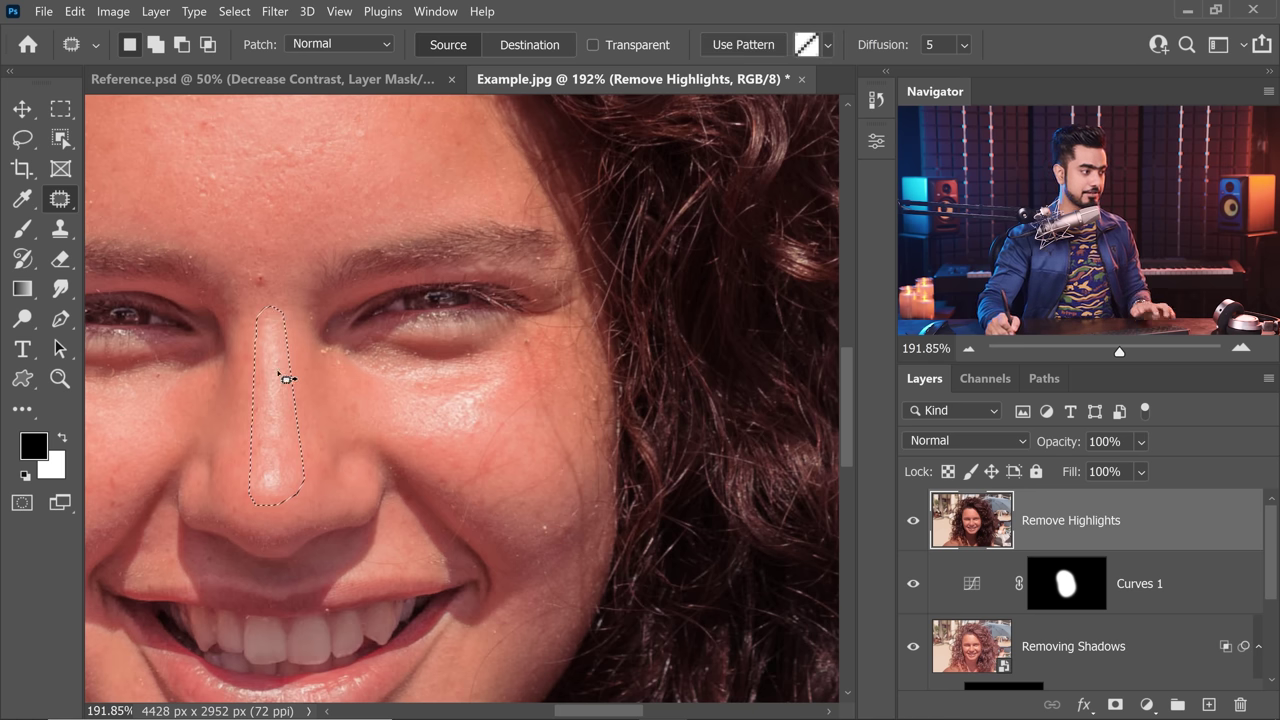
mouse_move(278, 400)
mouse_down()
mouse_move(312, 407)
mouse_move(305, 421)
mouse_move(314, 413)
mouse_up()
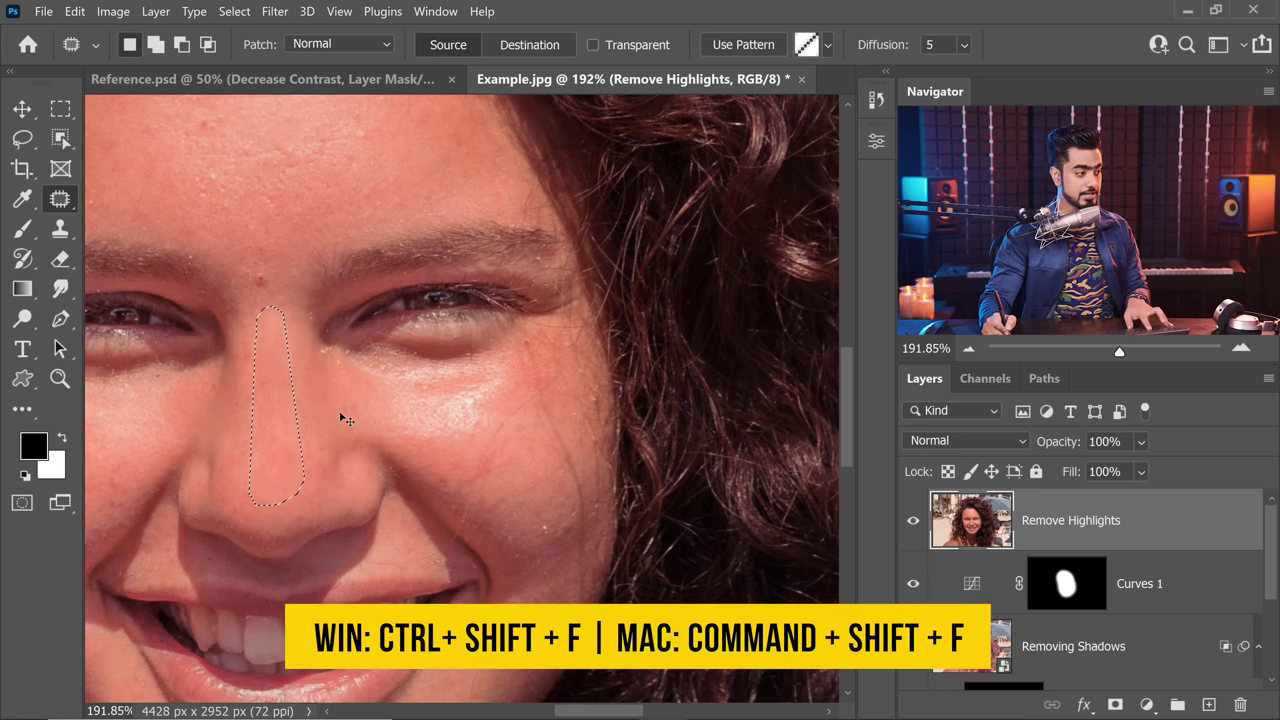
key(ctrl+shift+f)
text(44)
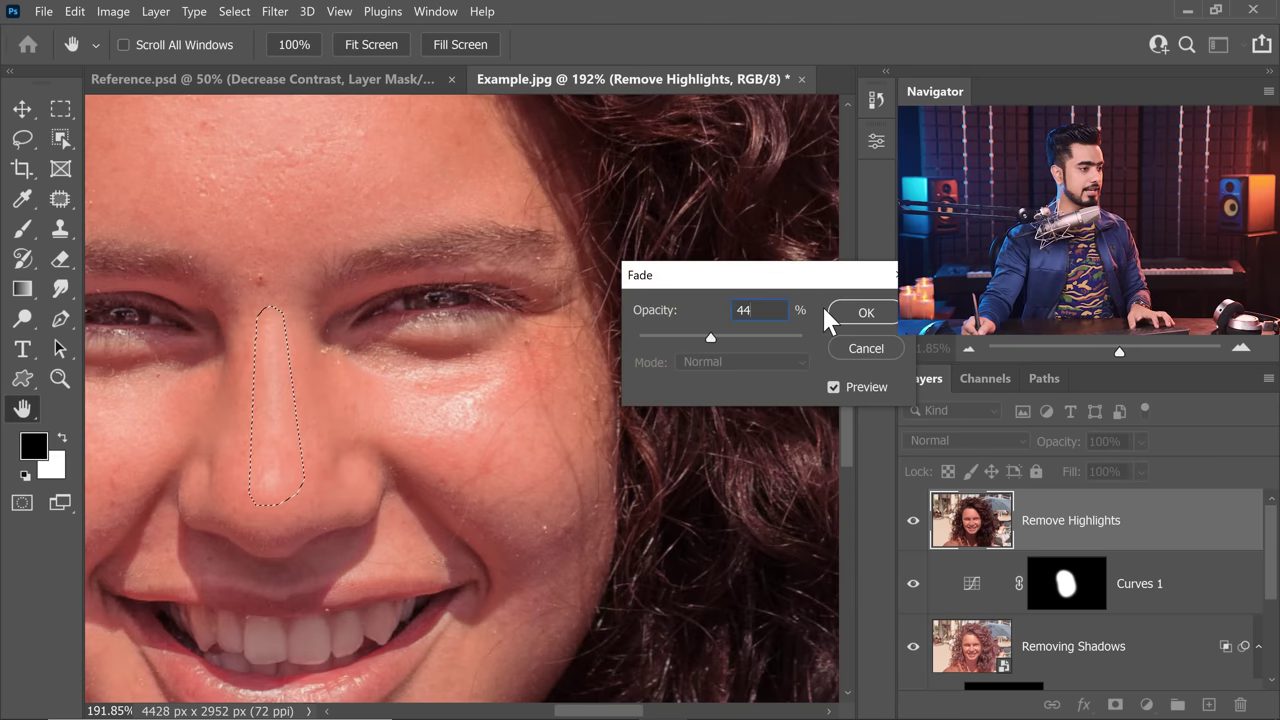
click(845, 312)
key(ctrl+d)
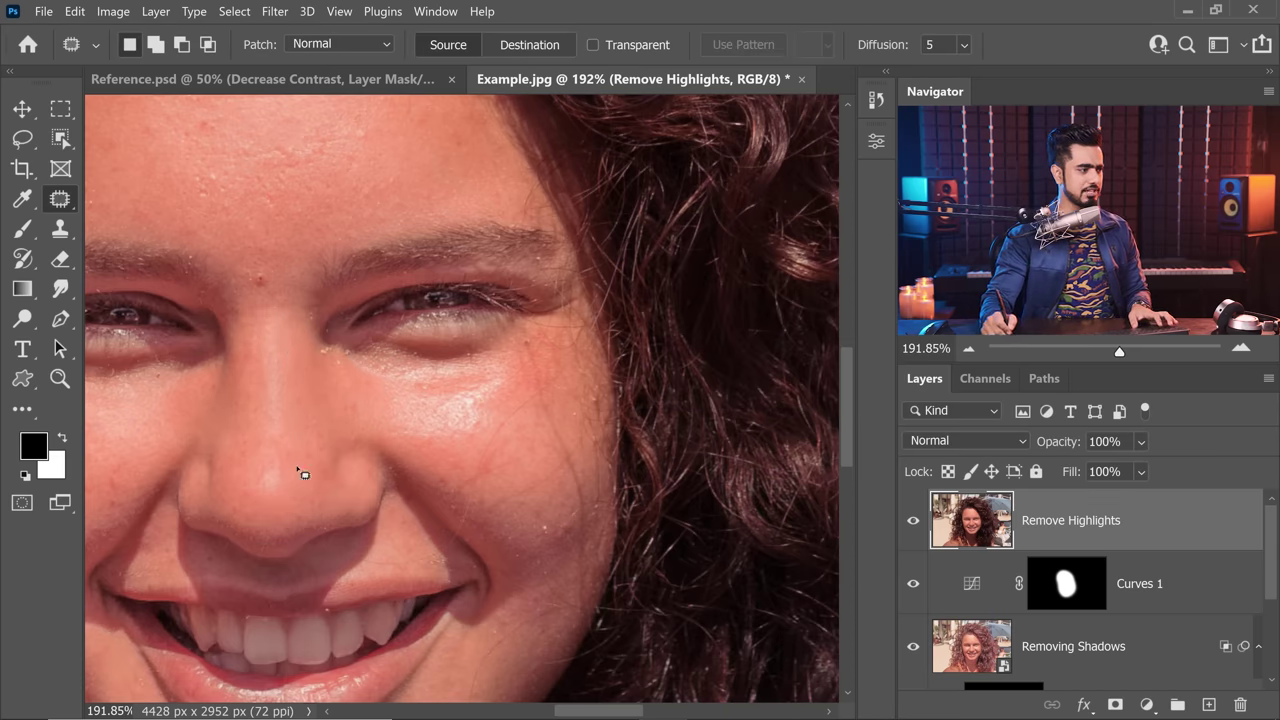
- Patch the bright hotspot on the right cheek, fade it to 44%, and clear the selection
scroll(466, 366, right, 2)
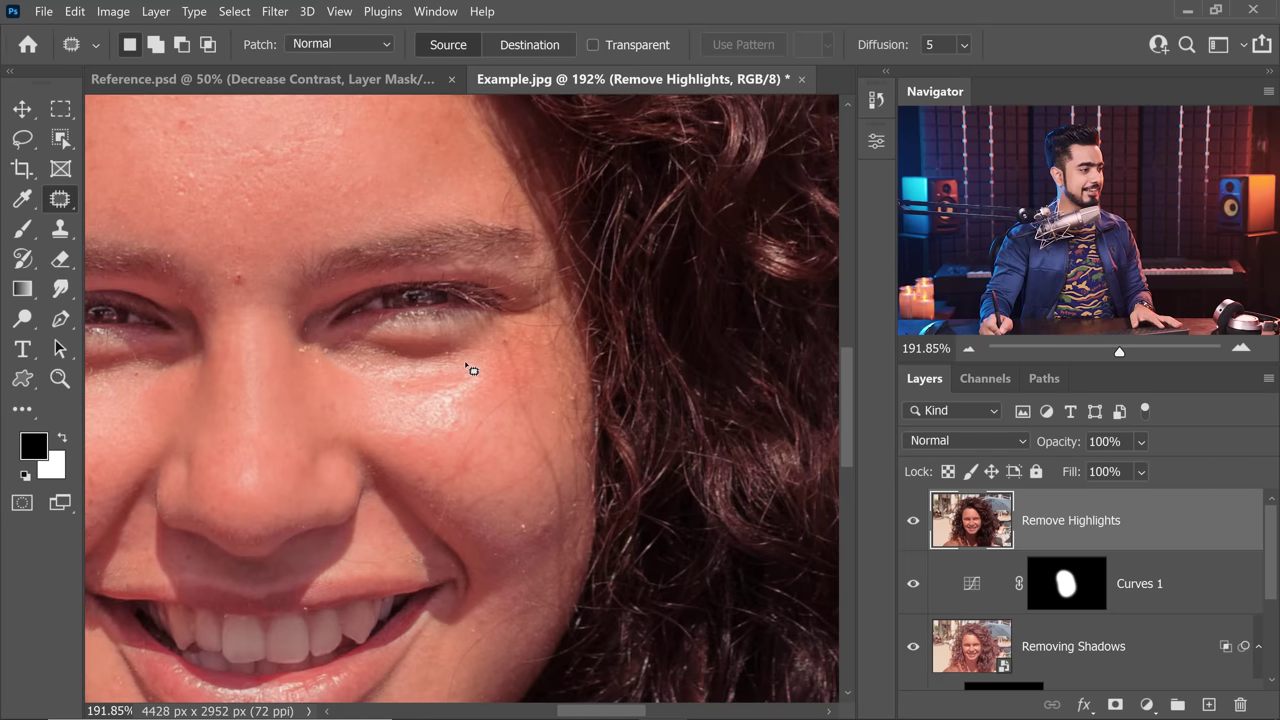
mouse_move(386, 365)
mouse_down()
mouse_move(374, 433)
mouse_move(453, 439)
mouse_move(486, 353)
mouse_up()
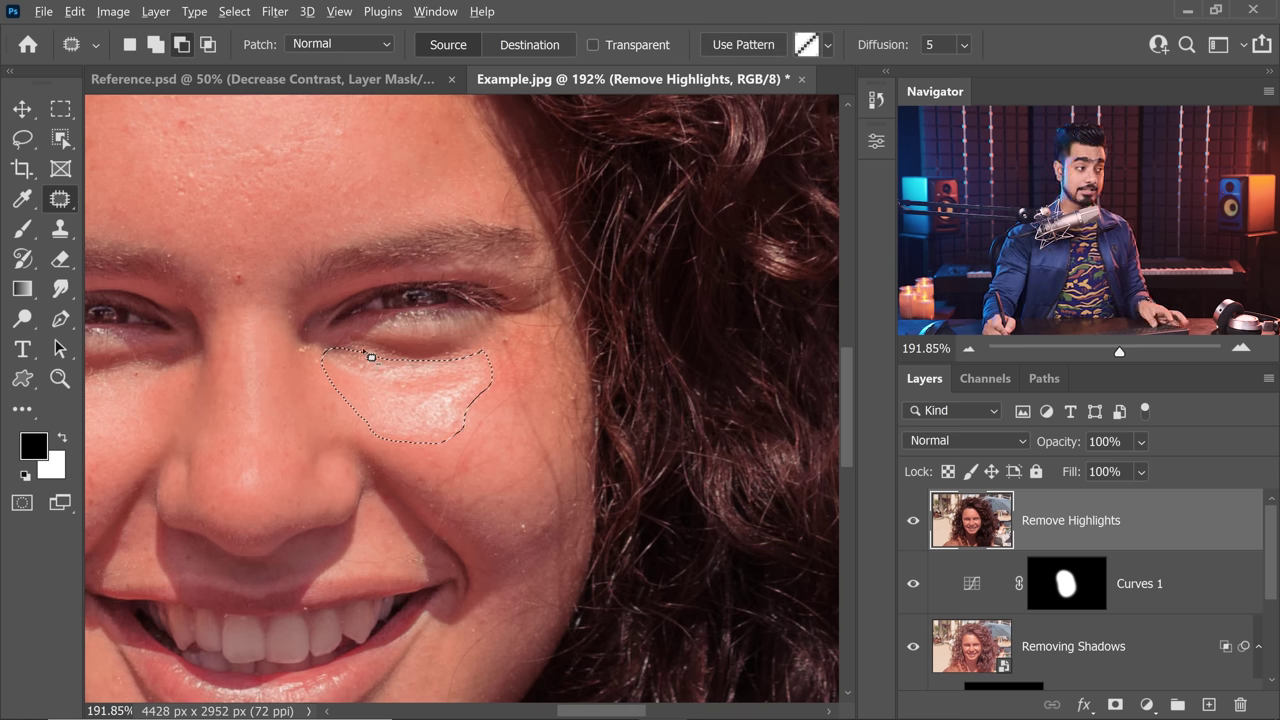
mouse_move(339, 335)
mouse_down()
mouse_move(360, 363)
mouse_move(355, 320)
mouse_move(340, 336)
mouse_up()
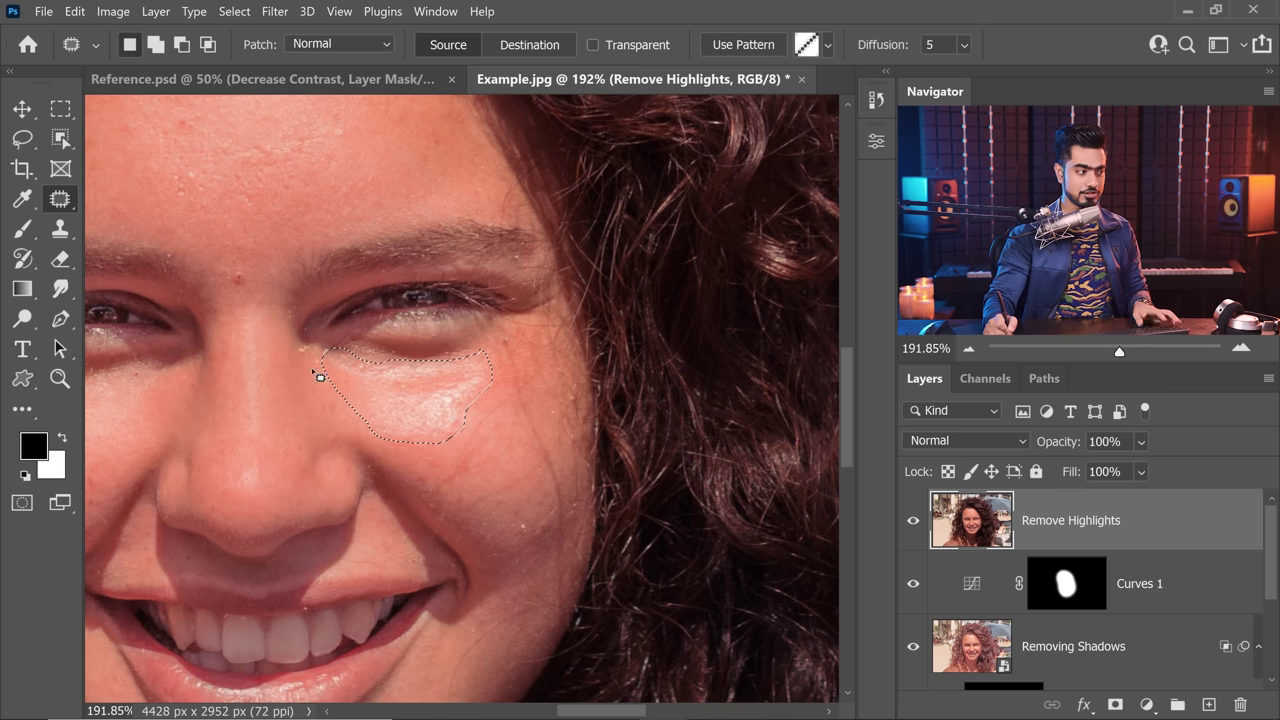
mouse_move(366, 426)
mouse_down()
mouse_move(331, 386)
mouse_move(366, 420)
mouse_move(600, 419)
mouse_up()
drag(338, 441, 337, 457)
key(ctrl+shift+f)
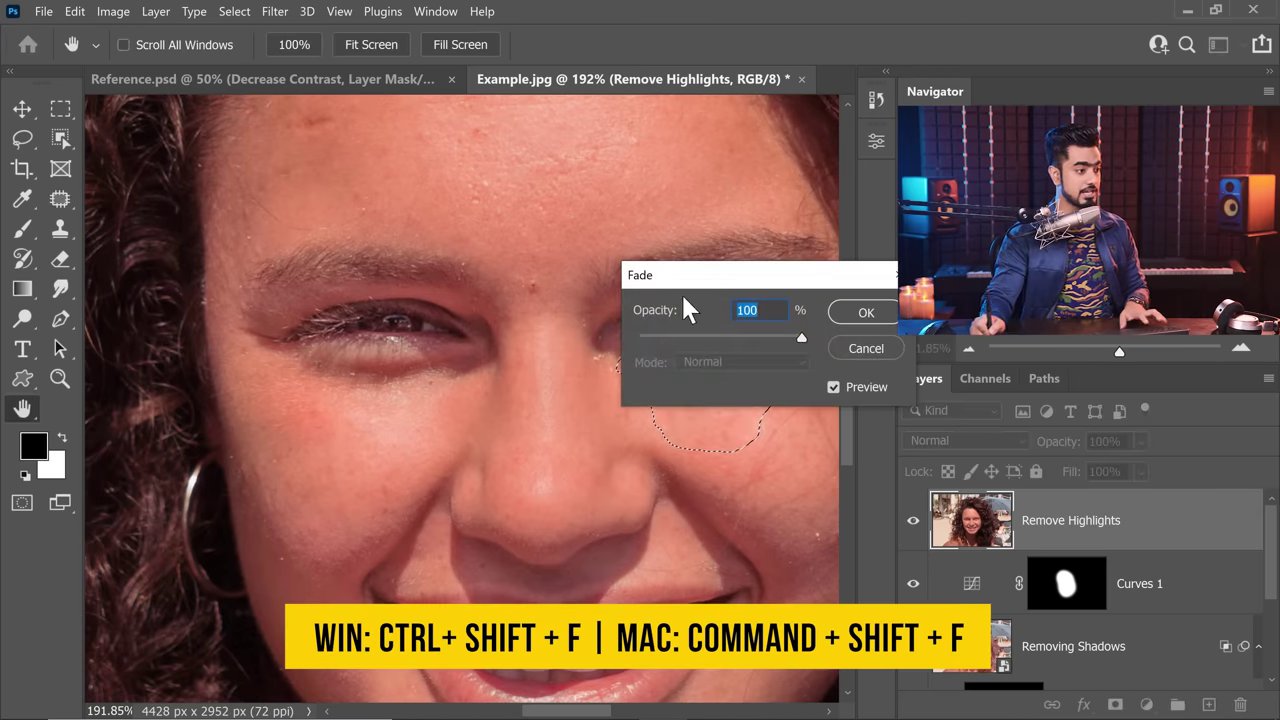
text(44)
click(864, 312)
key(ctrl+d)
- Toggle the Remove Highlights layer off and on to compare the patched skin
scroll(727, 353, down, 4)
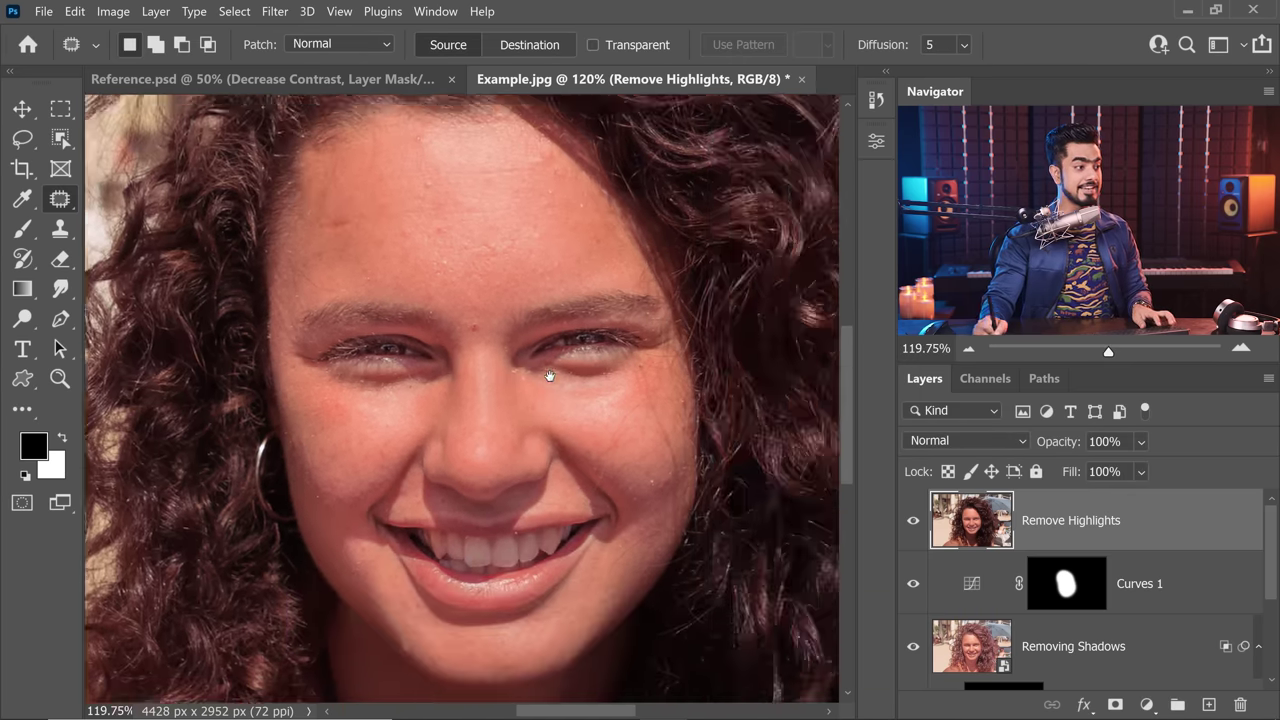
click(913, 526)
click(913, 526)
click(912, 526)
click(912, 526)
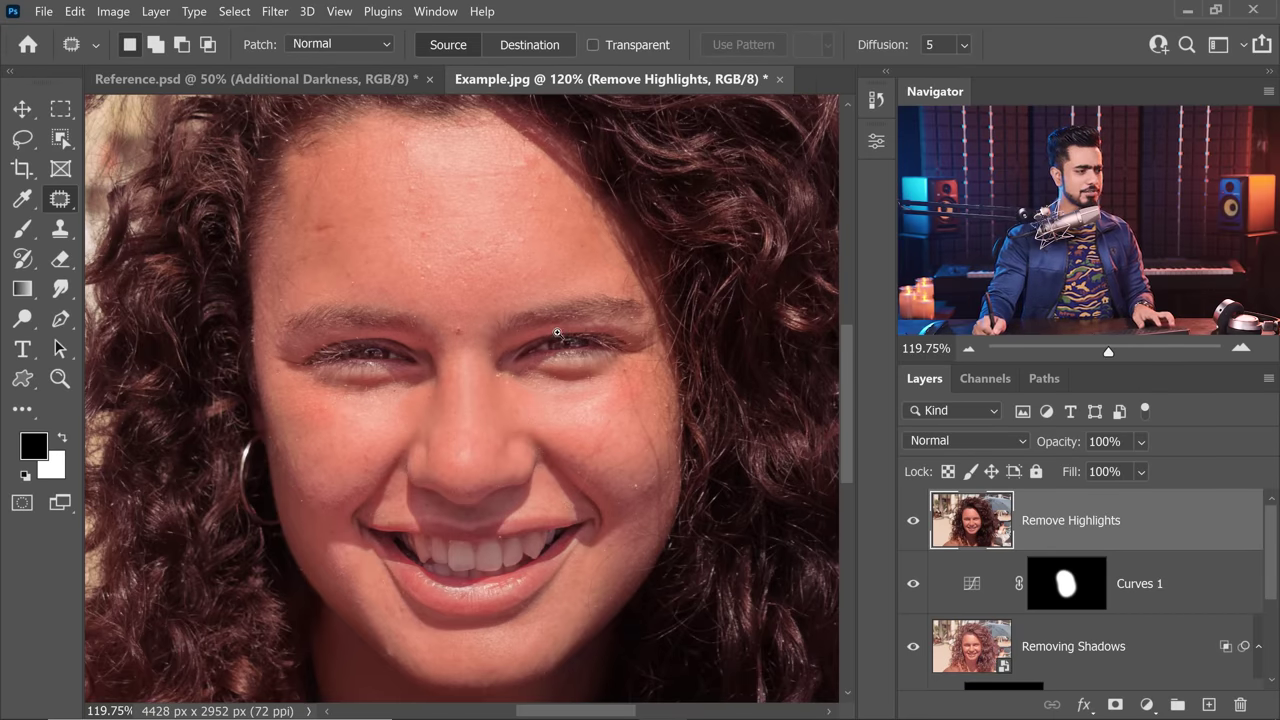
scroll(556, 335, down, 3)
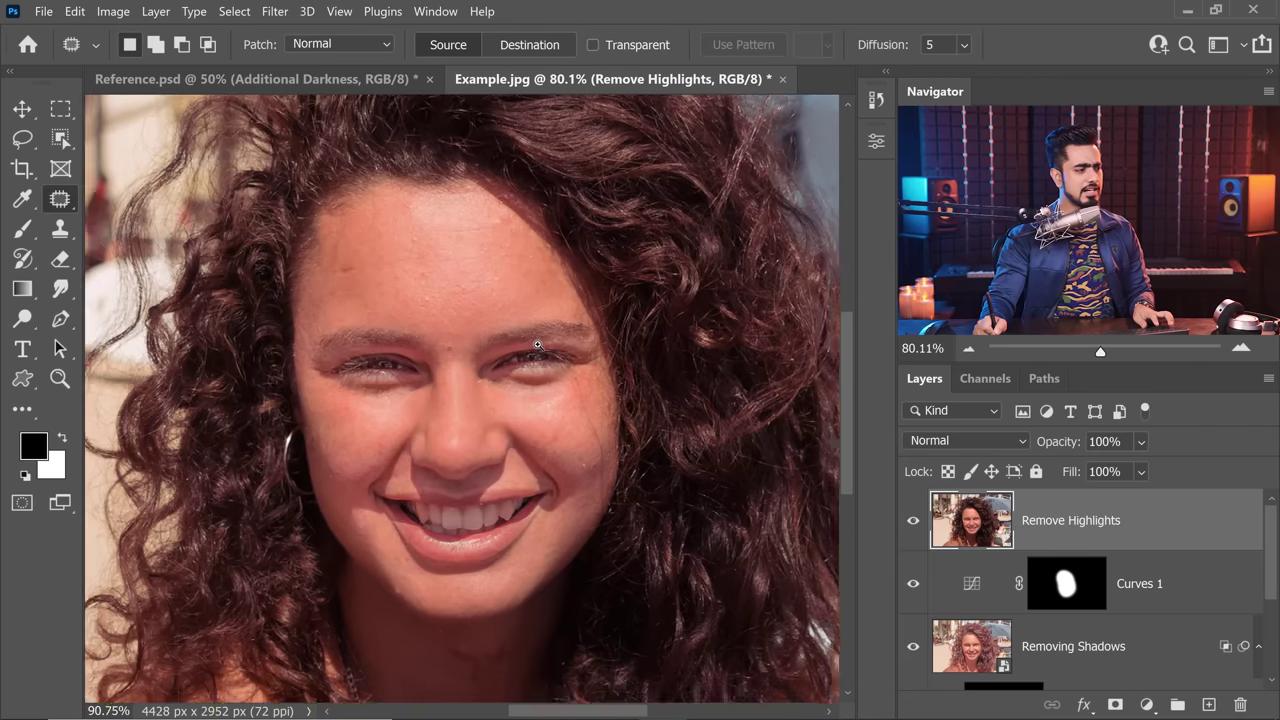
scroll(460, 288, up, 1)
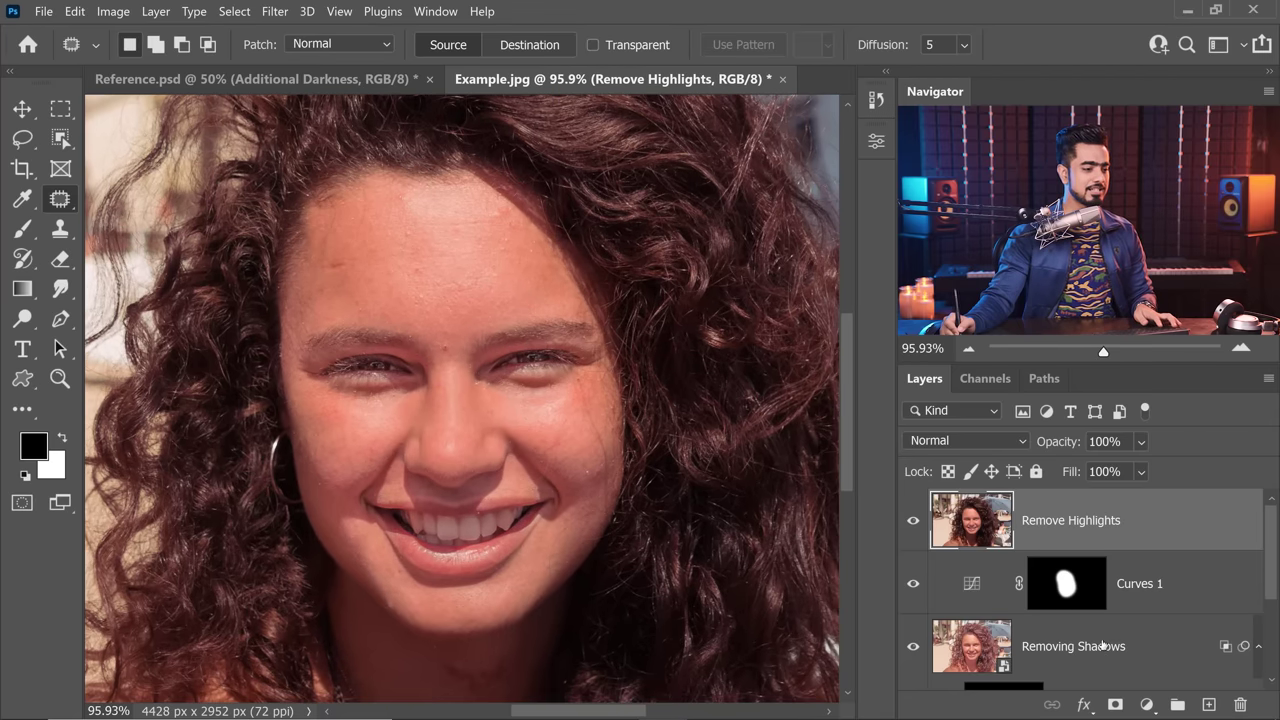
- Add a Curves adjustment layer with its black point raised to 18 to darken shadows
click(1147, 705)
click(1143, 460)
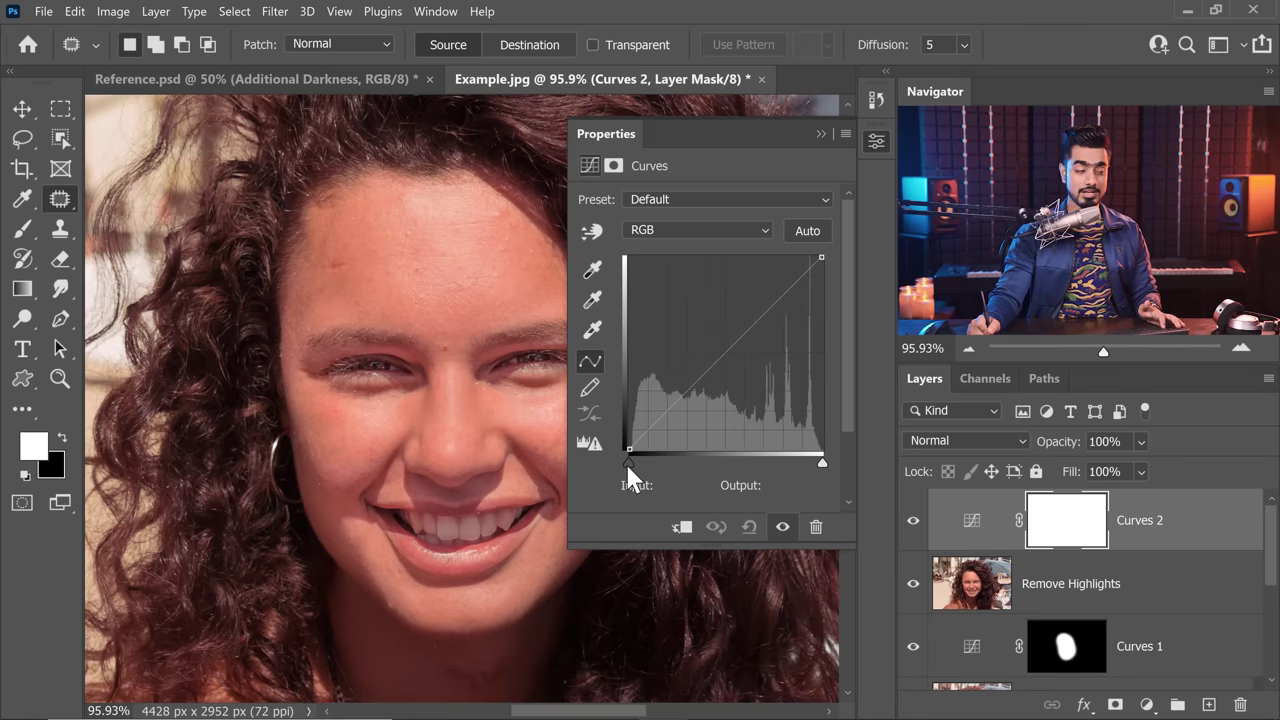
drag(625, 462, 646, 463)
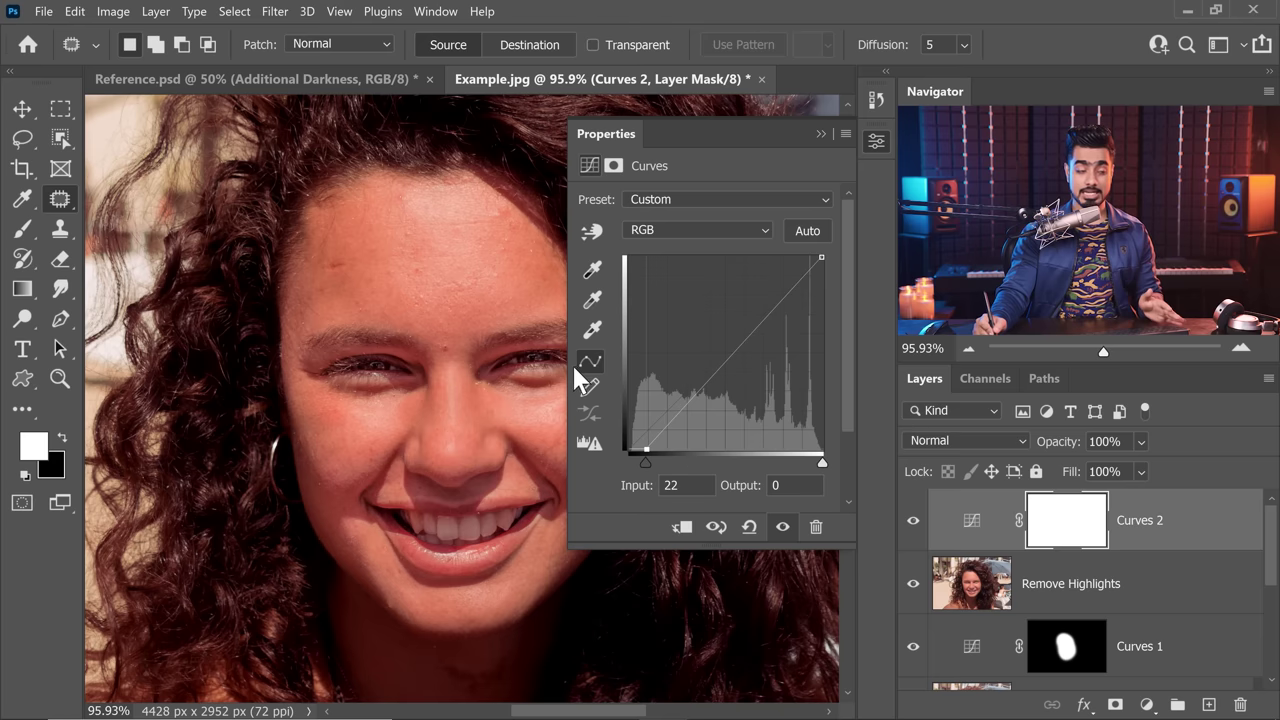
- Set Curves 2's Underlying Layer white Blend If to 79 so it affects only dark tones
double_click(1238, 523)
drag(744, 116, 1133, 121)
drag(1056, 545, 956, 539)
drag(1074, 122, 814, 137)
click(1082, 166)
- Invert the Curves 2 mask to black and paint the darkening back around the left eye
click(820, 133)
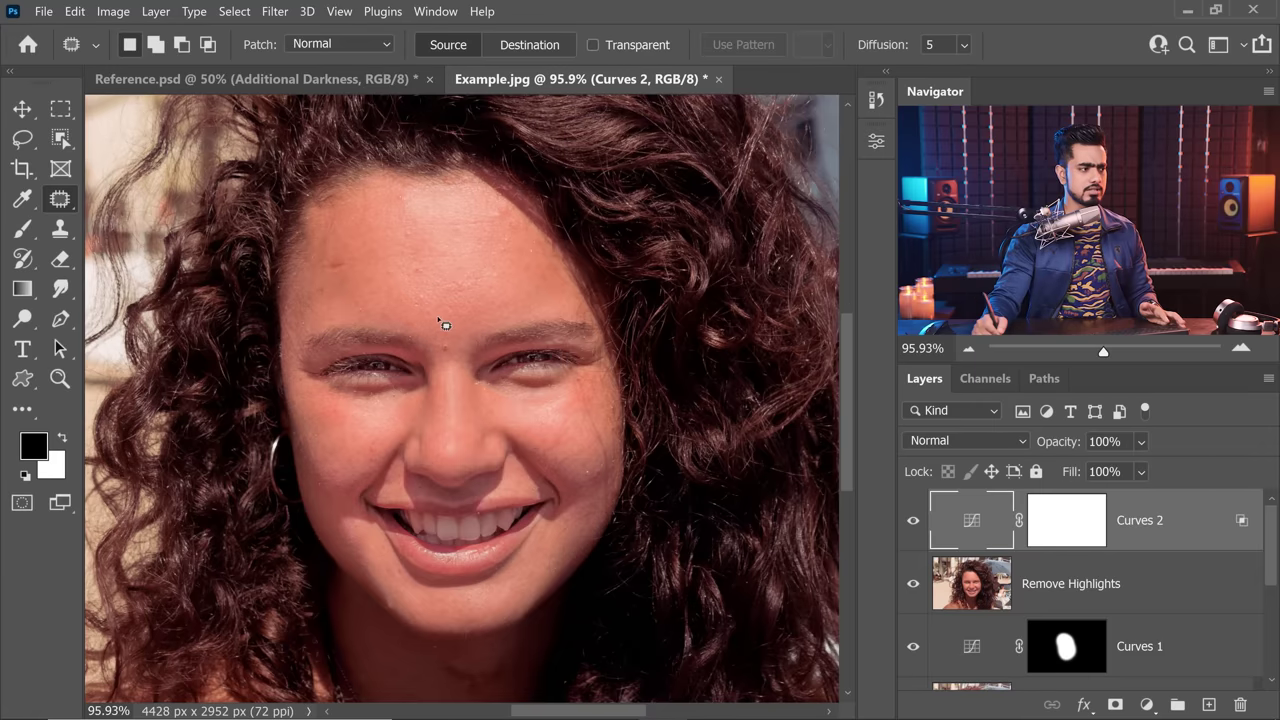
click(1104, 536)
key(ctrl+i)
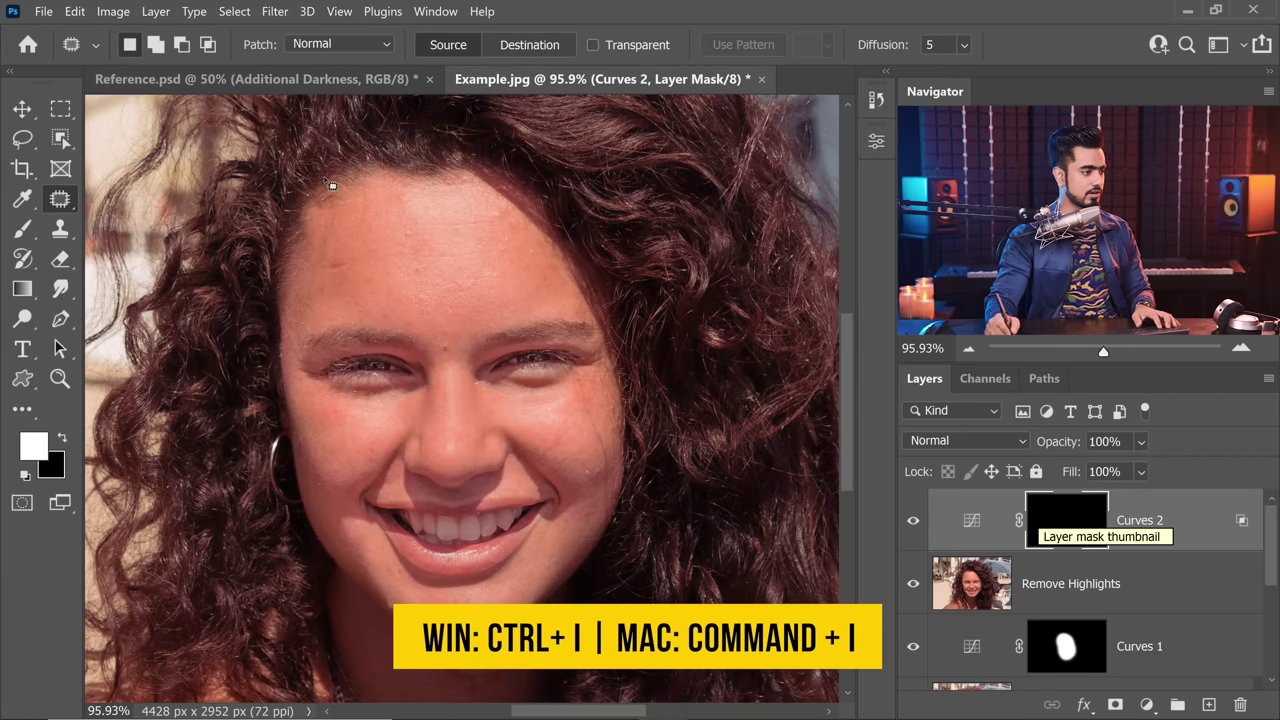
click(22, 228)
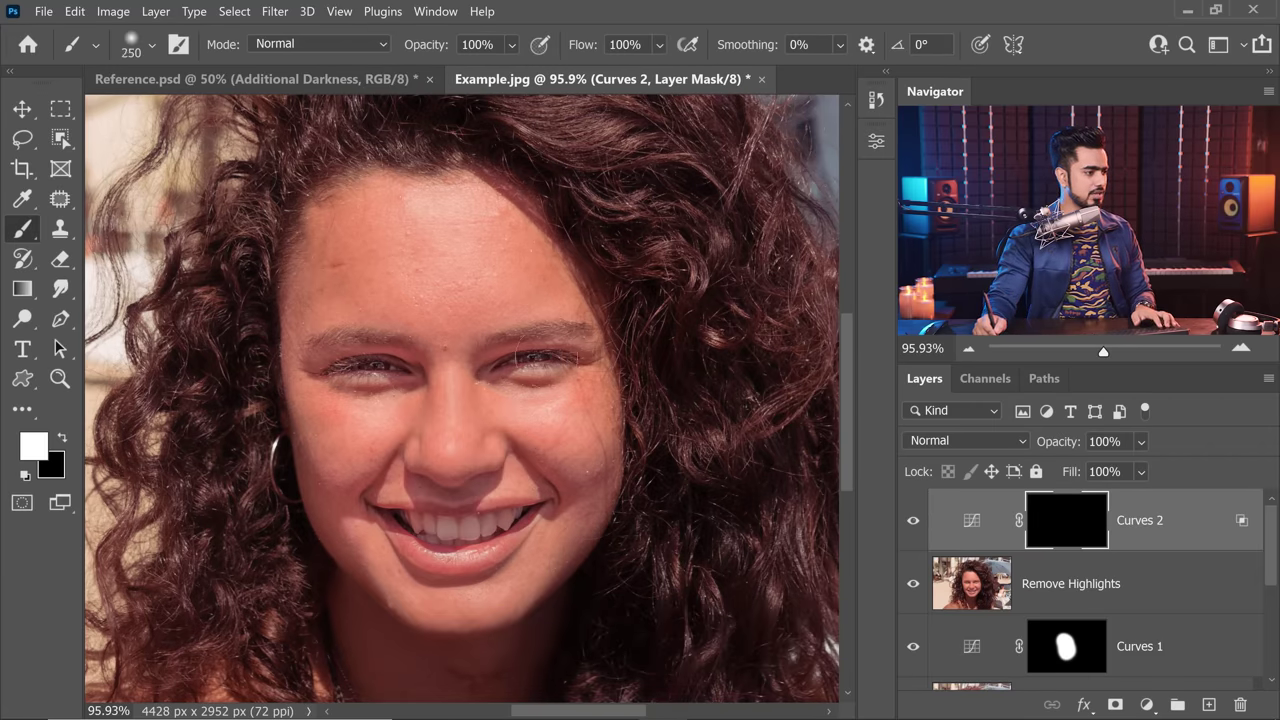
click(360, 366)
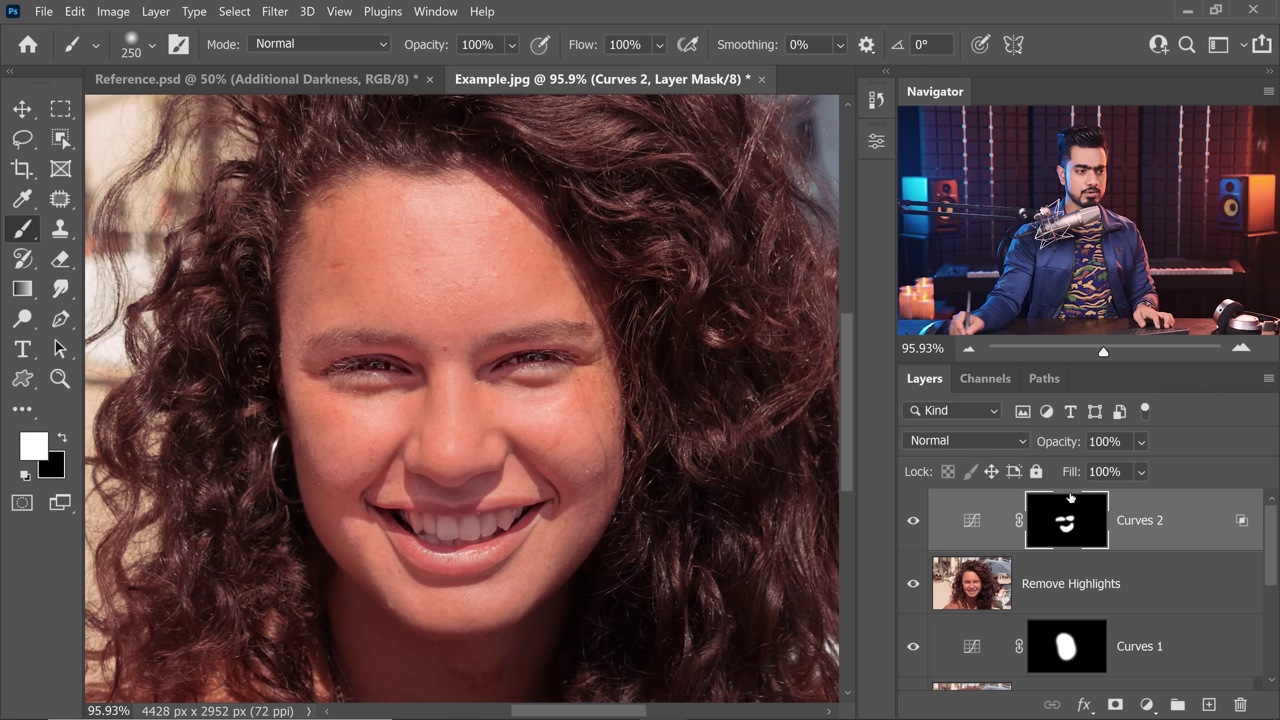
click(1146, 705)
- Add a Curves 3 layer pulling the midtones from 162 to 144, with its mask inverted
click(1115, 458)
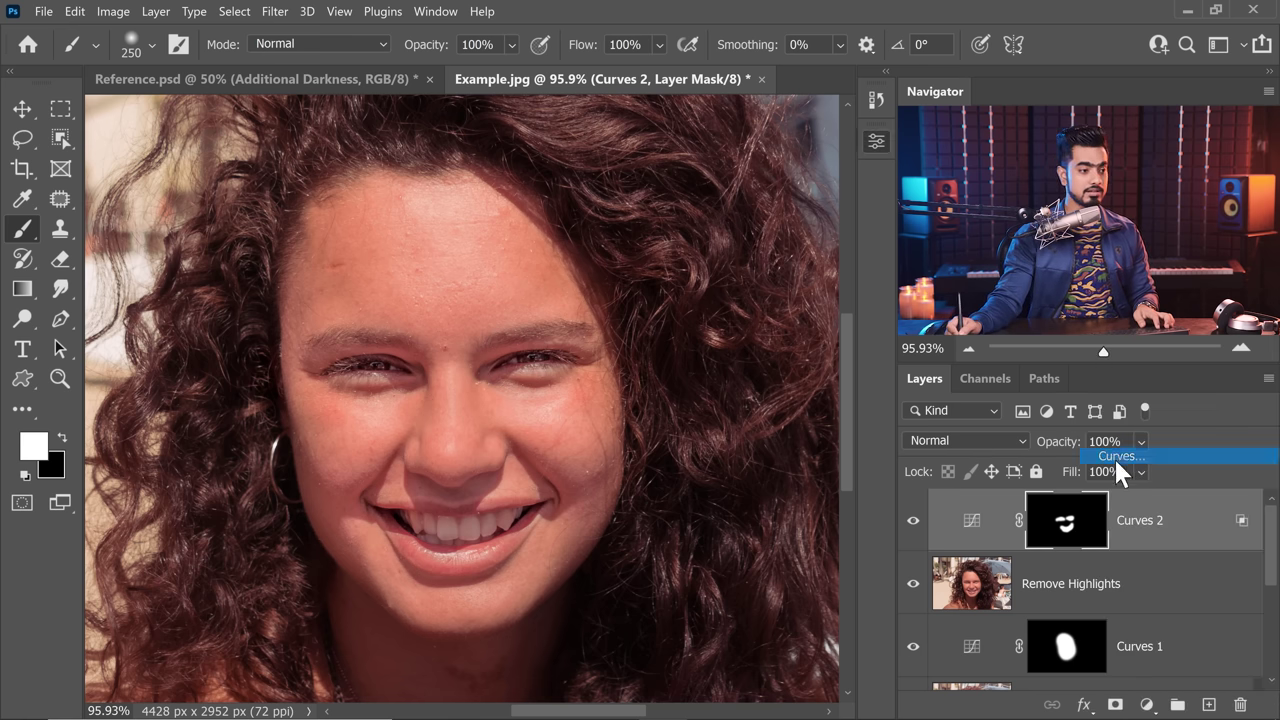
drag(743, 335, 751, 342)
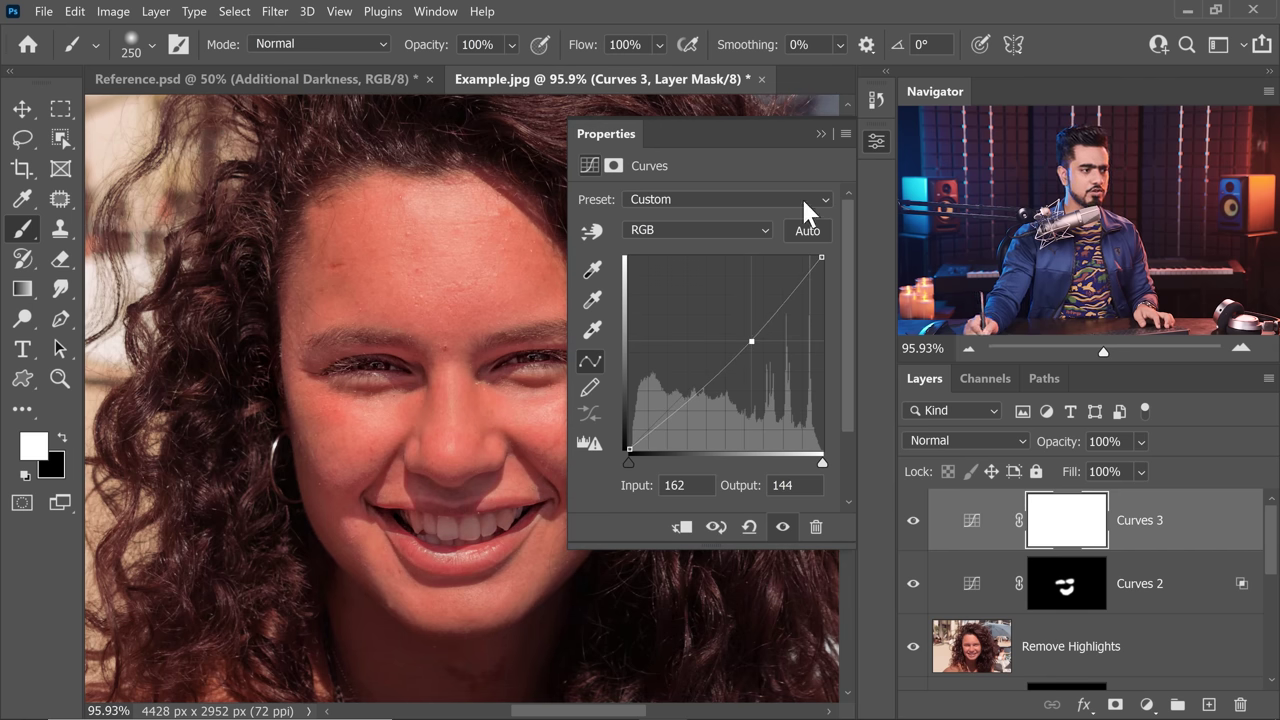
click(820, 133)
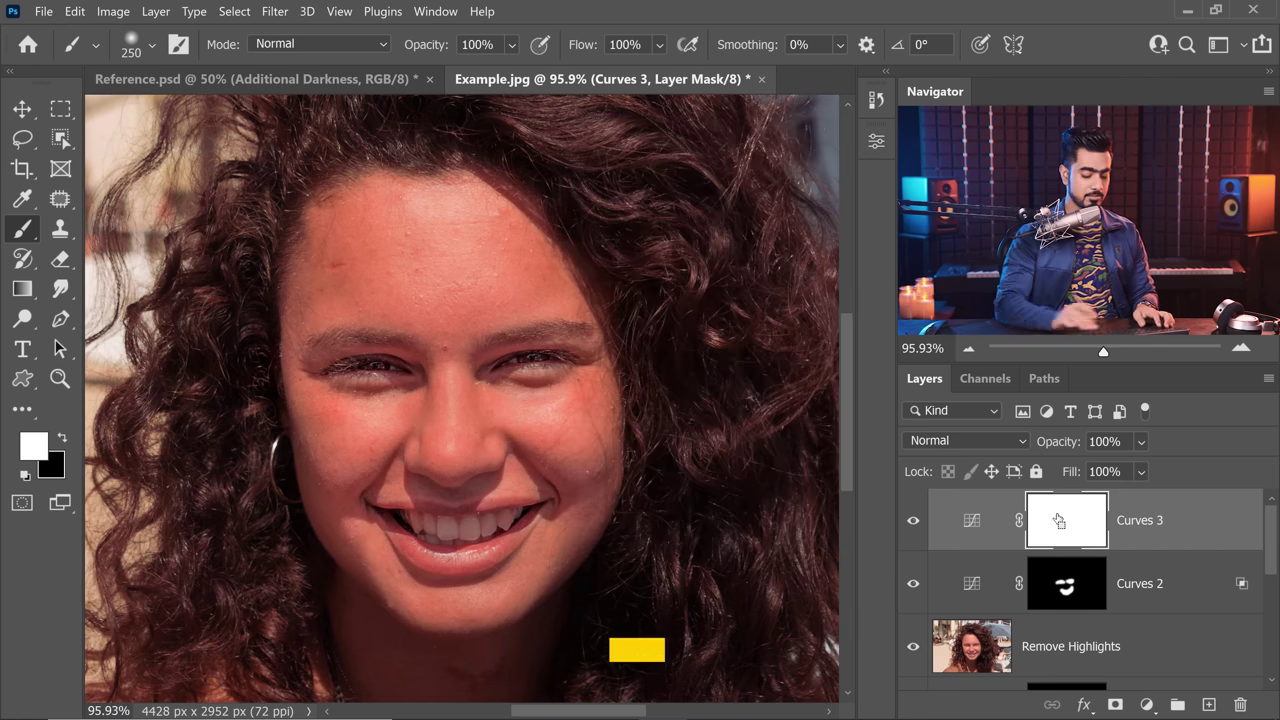
key(ctrl+i)
- Paint the Curves 3 darkening onto the eyebrows with a small brush and compare it on and off
drag(501, 316, 543, 308)
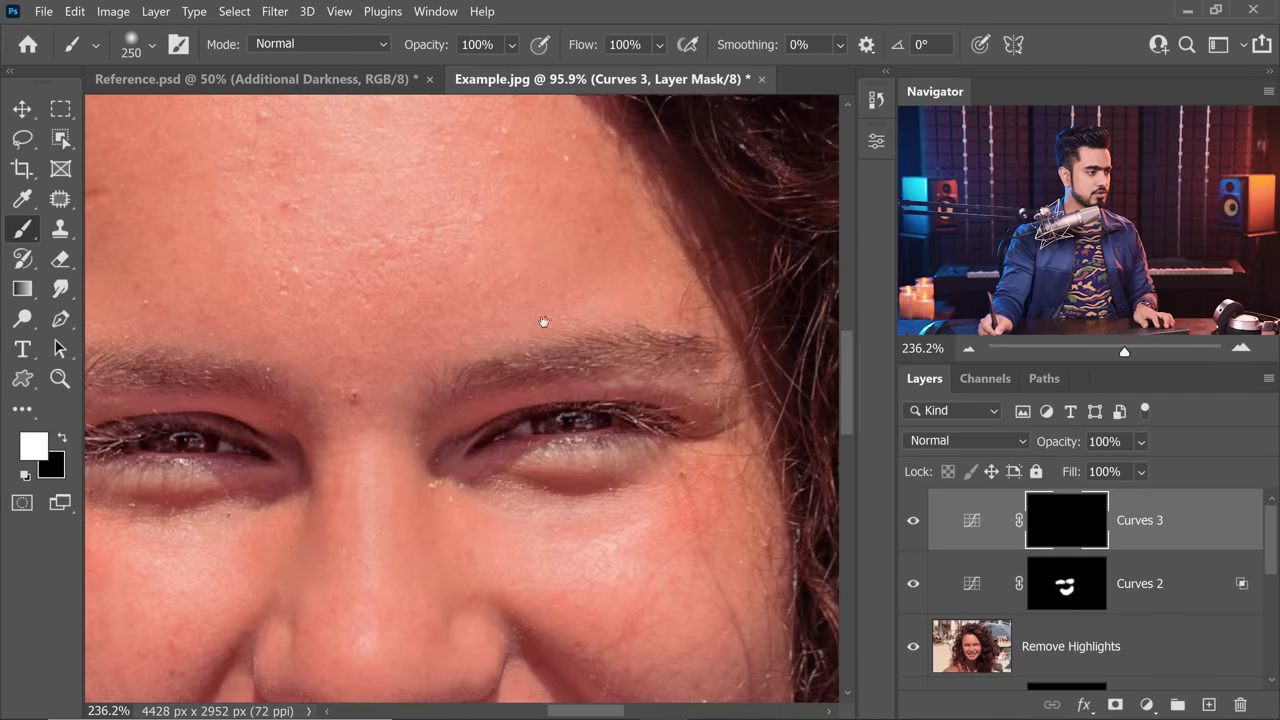
key(bracketleft)
key(bracketleft)
key(bracketleft)
key(bracketleft)
key(bracketleft)
key(bracketleft)
key(bracketleft)
key(bracketleft)
key(bracketleft)
key(bracketleft)
key(bracketleft)
key(bracketleft)
mouse_move(487, 379)
mouse_down()
mouse_move(539, 384)
mouse_move(541, 365)
mouse_move(712, 350)
mouse_up()
scroll(467, 371, left, 5)
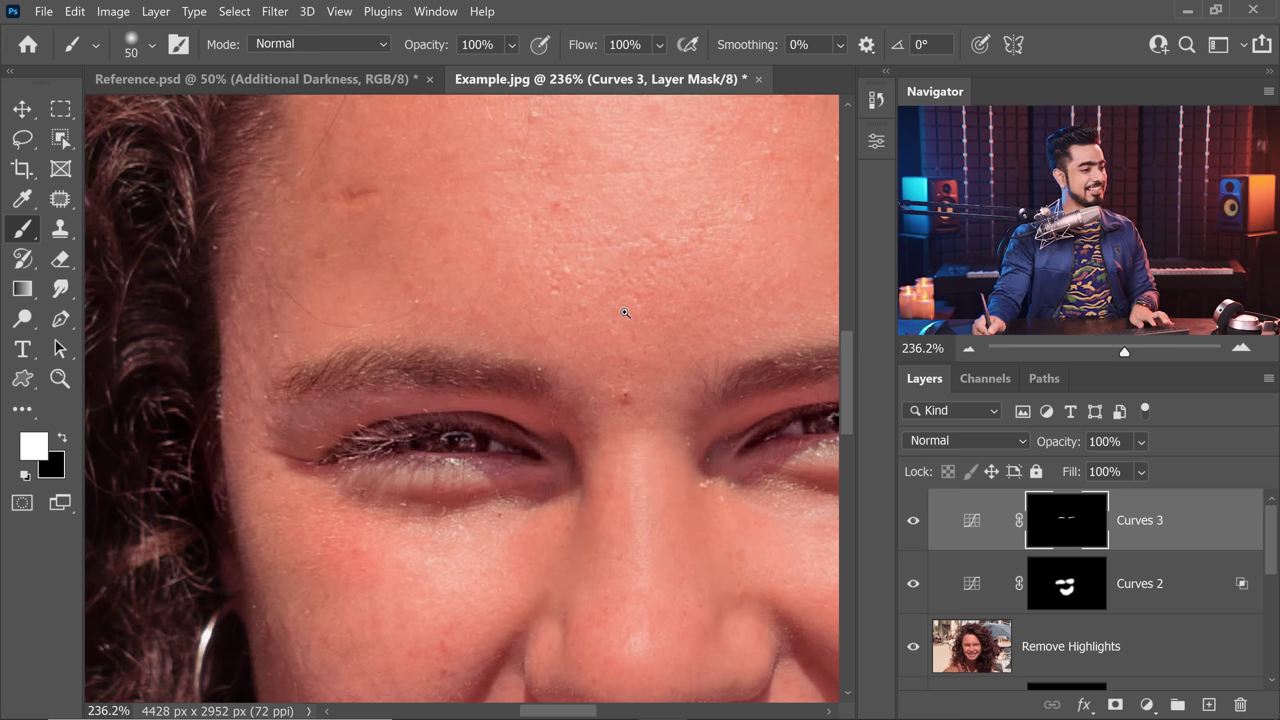
scroll(586, 316, down, 5)
scroll(562, 338, up, 4)
key(x)
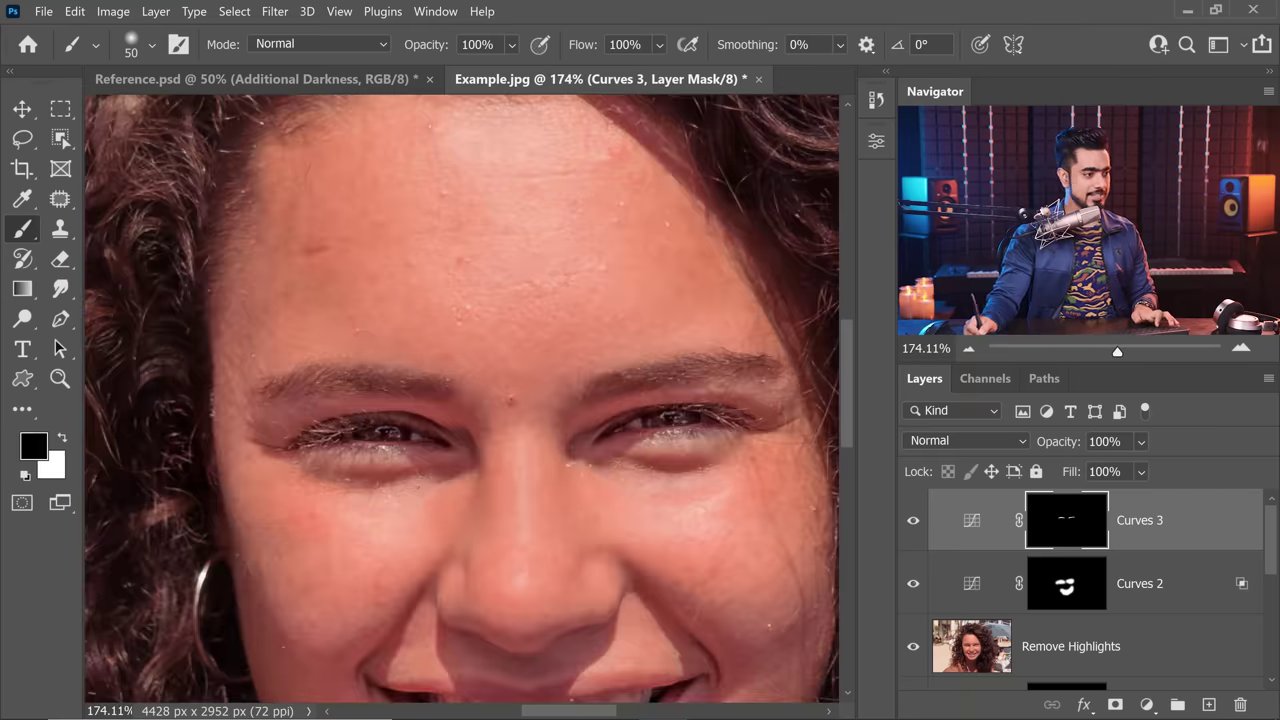
scroll(470, 240, down, 3)
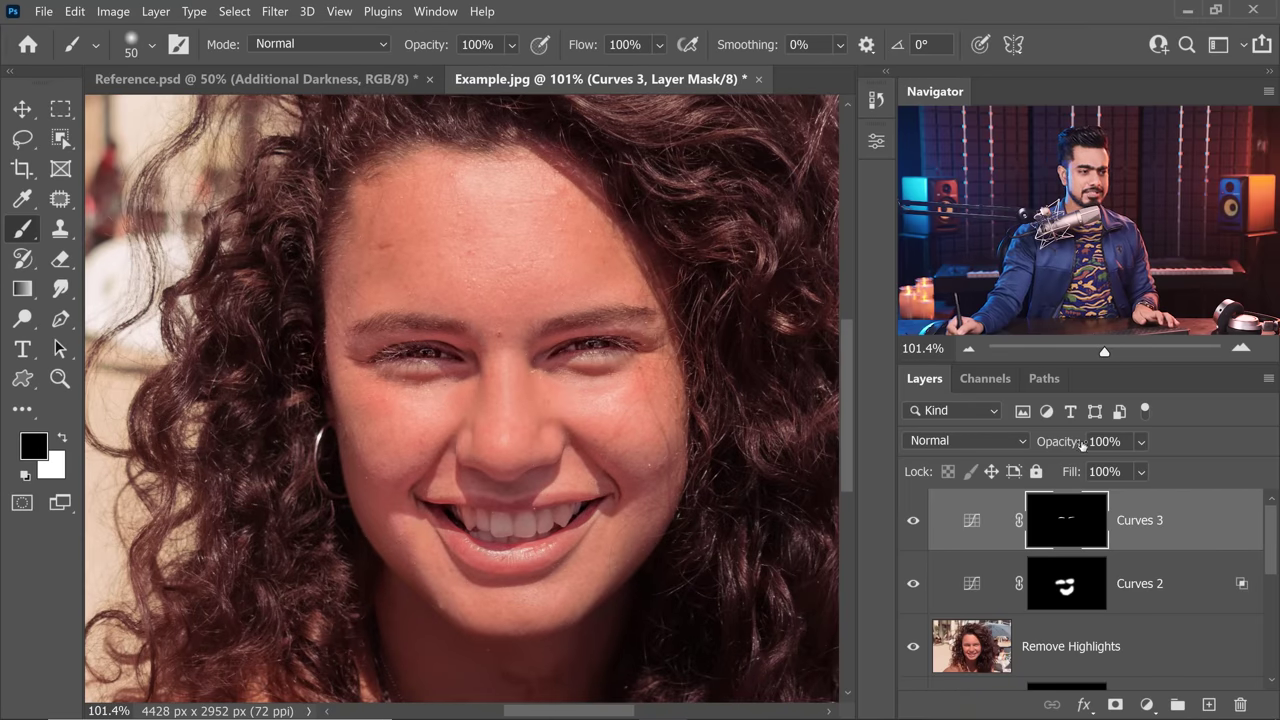
click(913, 521)
click(914, 522)
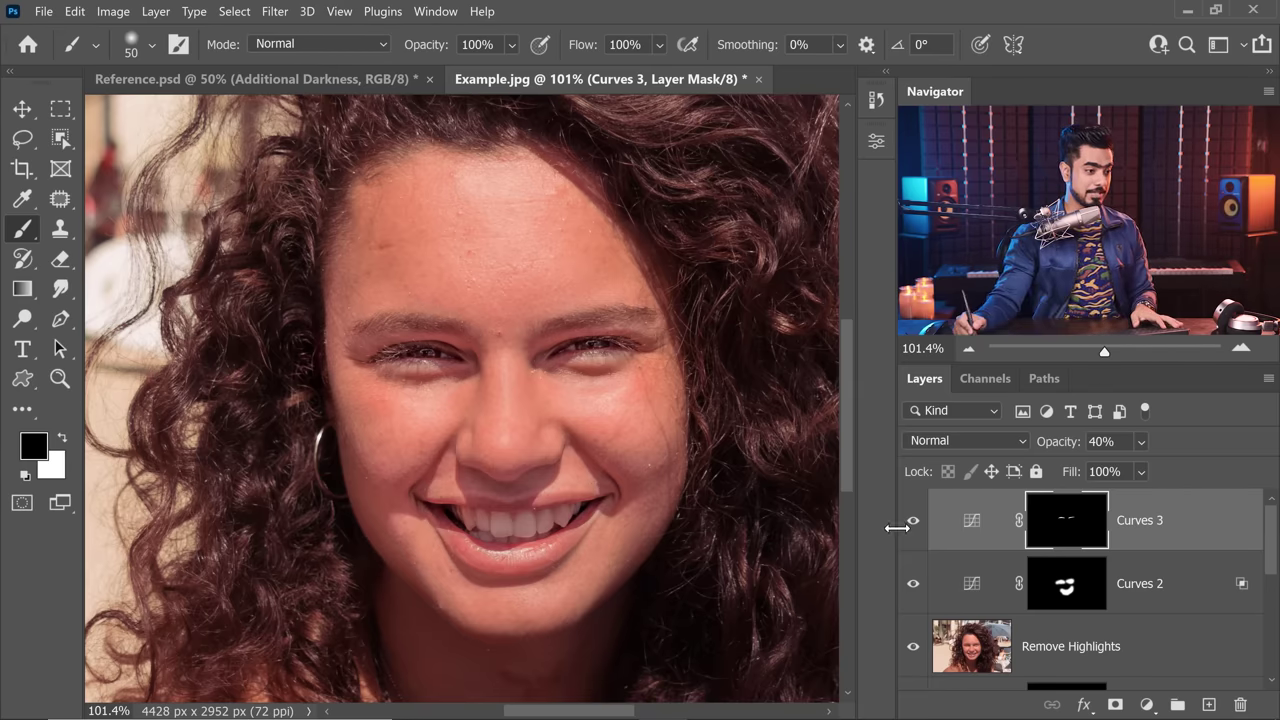
click(1146, 704)
- Add a Curves 4 layer with the curve bowed upward to brighten the image
click(1118, 457)
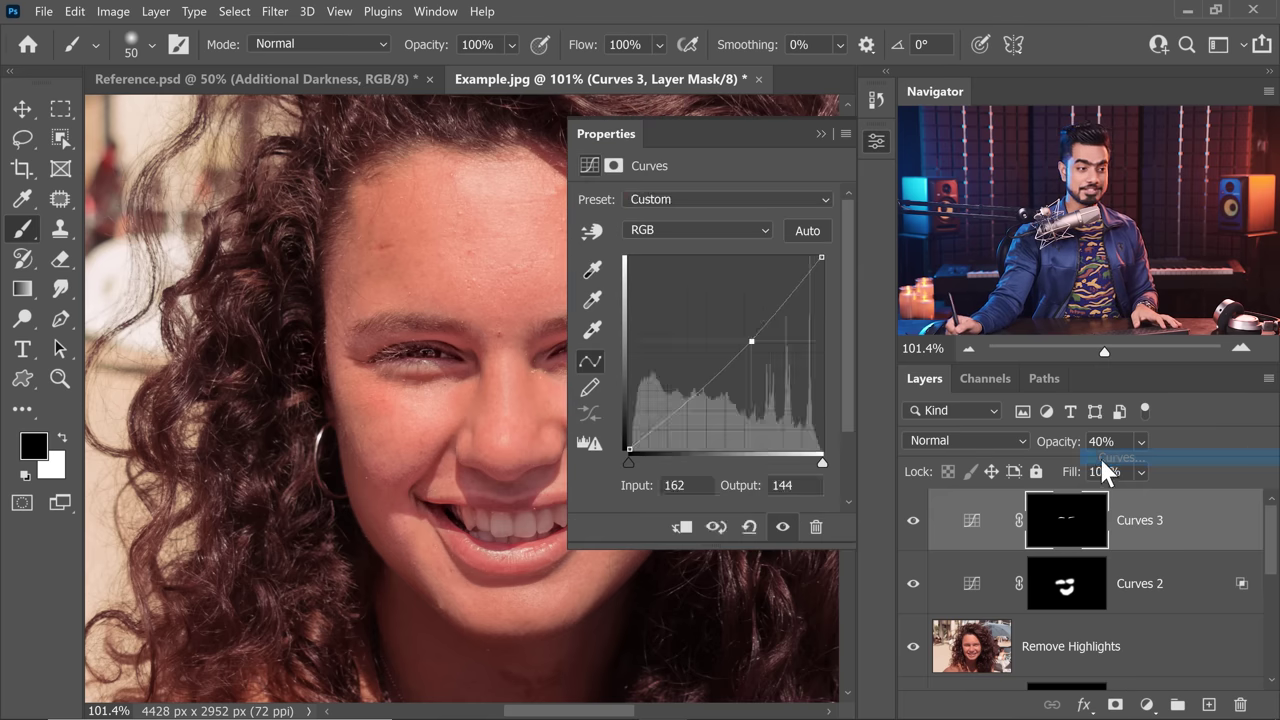
scroll(460, 400, right, 2)
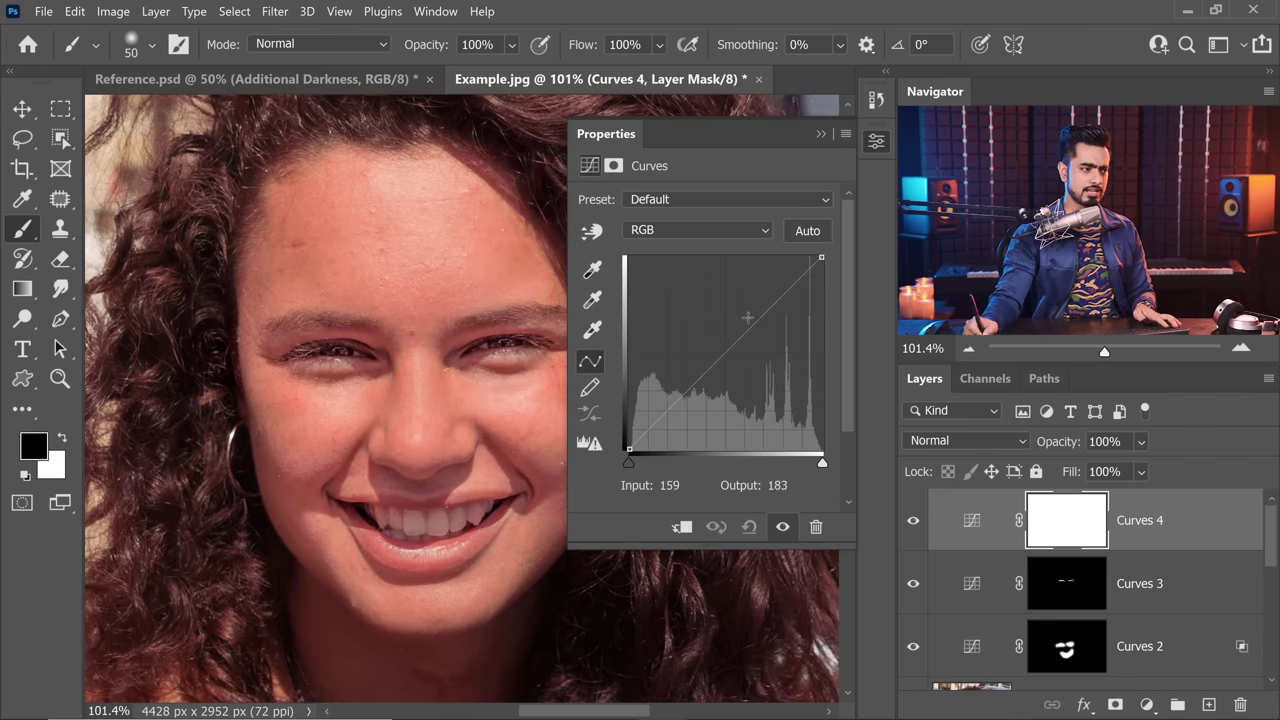
drag(759, 319, 738, 286)
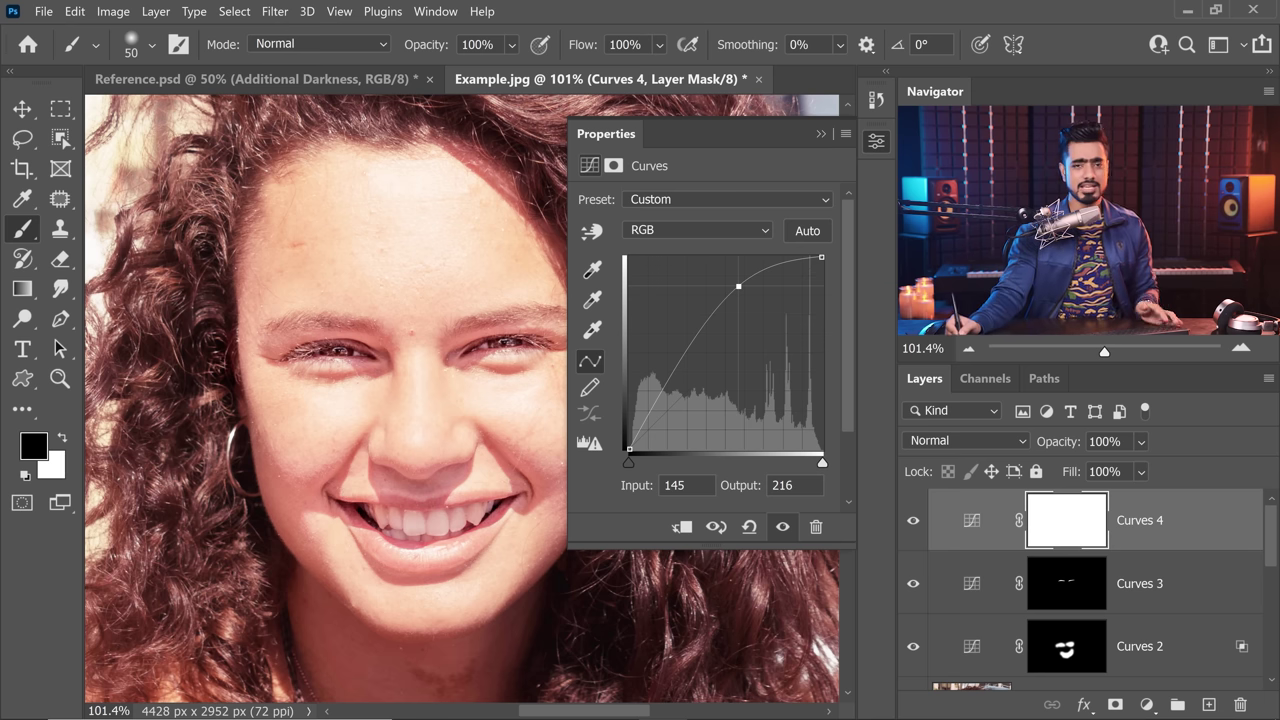
- Split Curves 4's Underlying Layer black Blend If slider at 91 to spare the darkest tones
click(1200, 520)
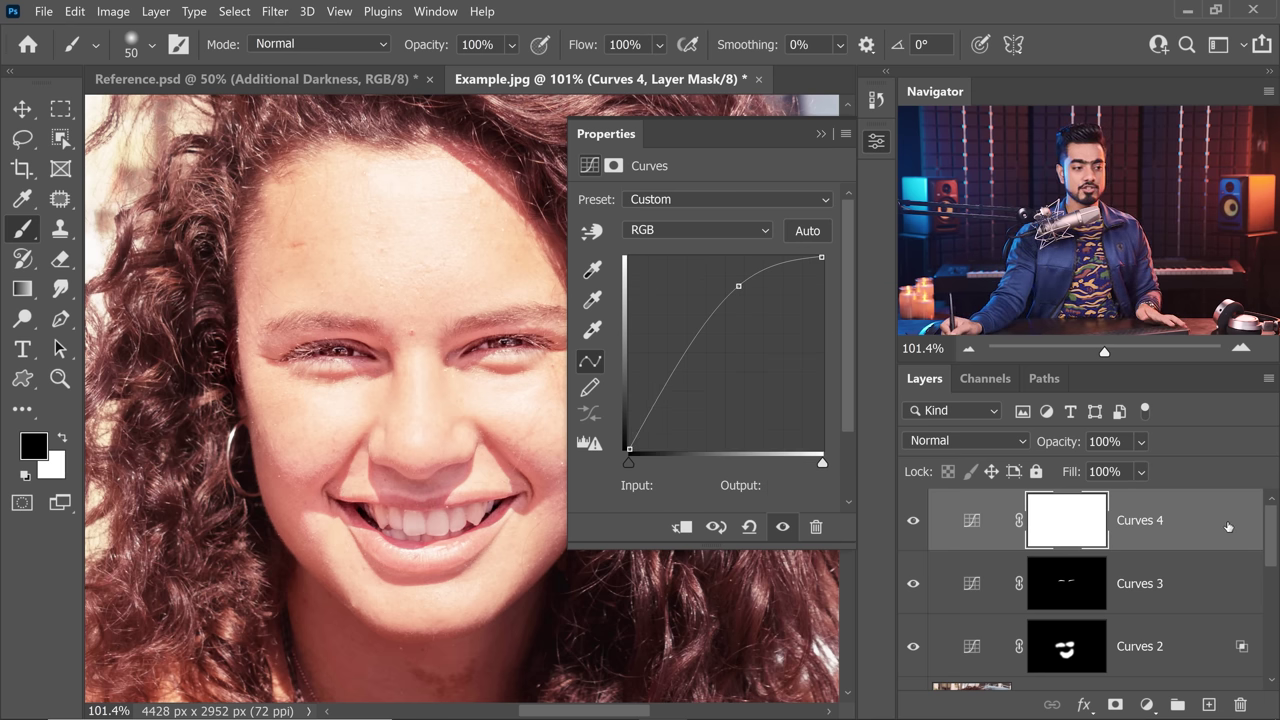
double_click(1170, 524)
drag(598, 128, 835, 118)
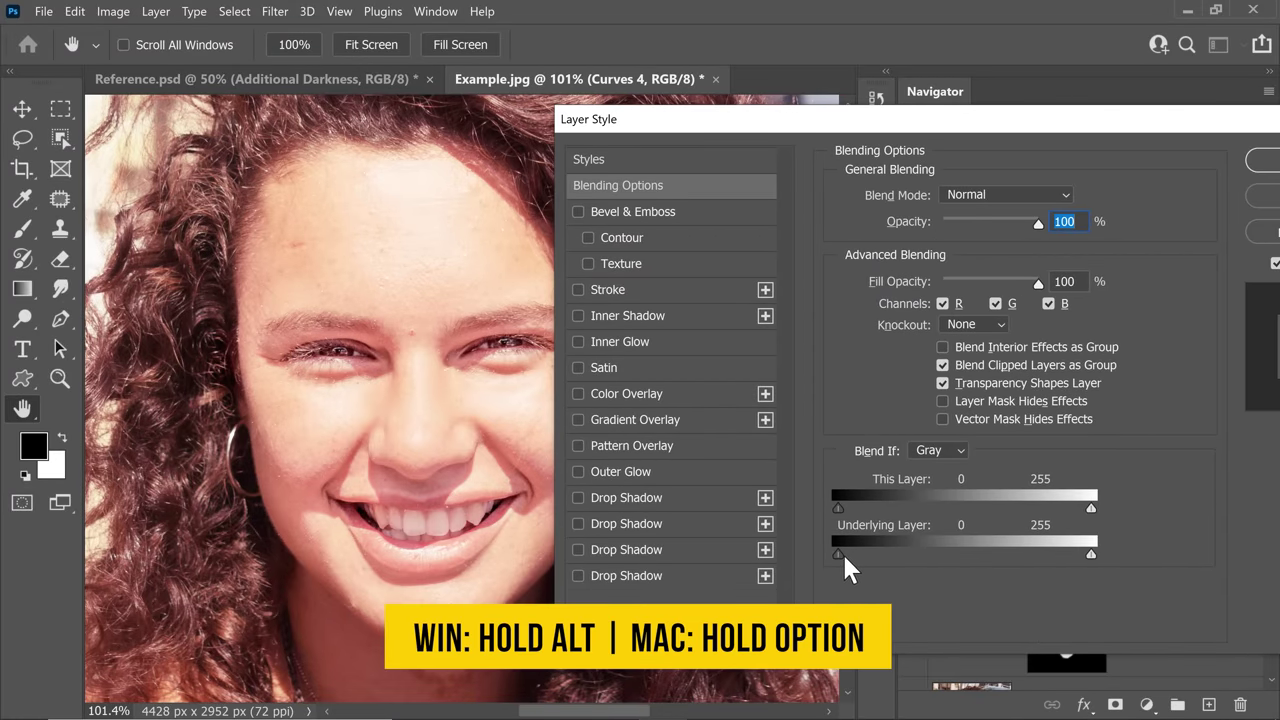
drag(842, 552, 930, 558)
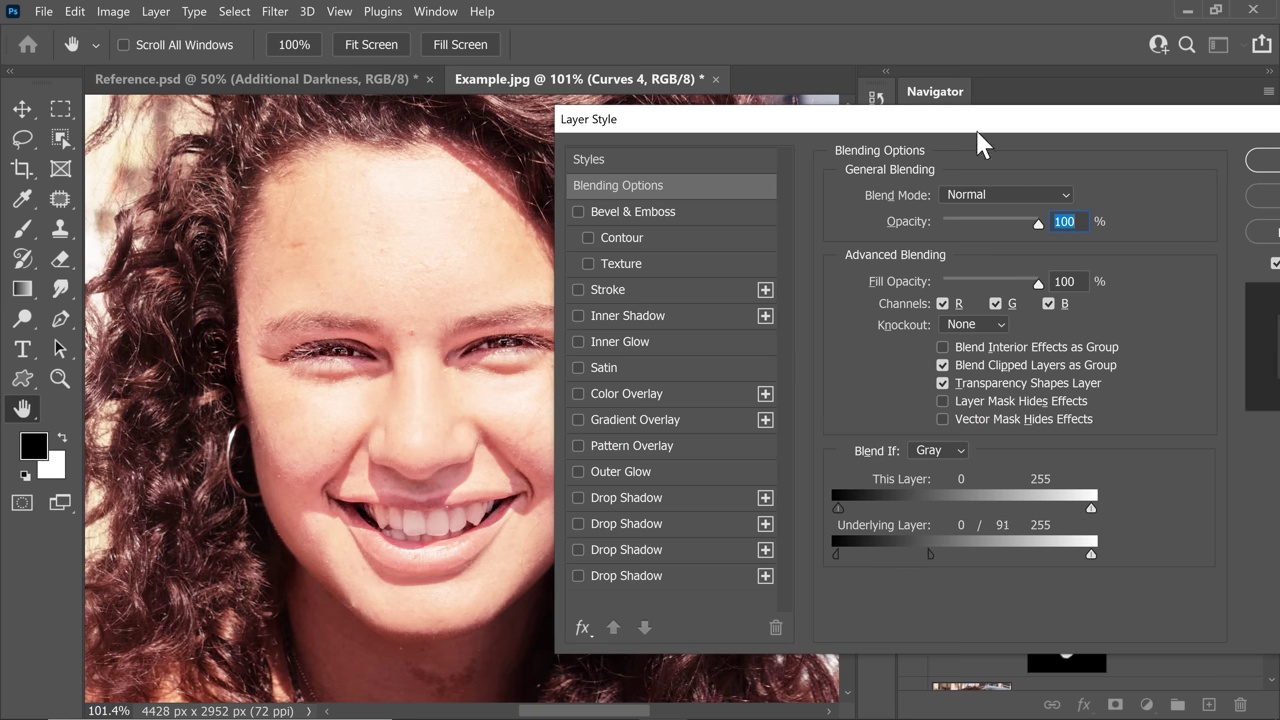
drag(980, 118, 748, 122)
click(1015, 168)
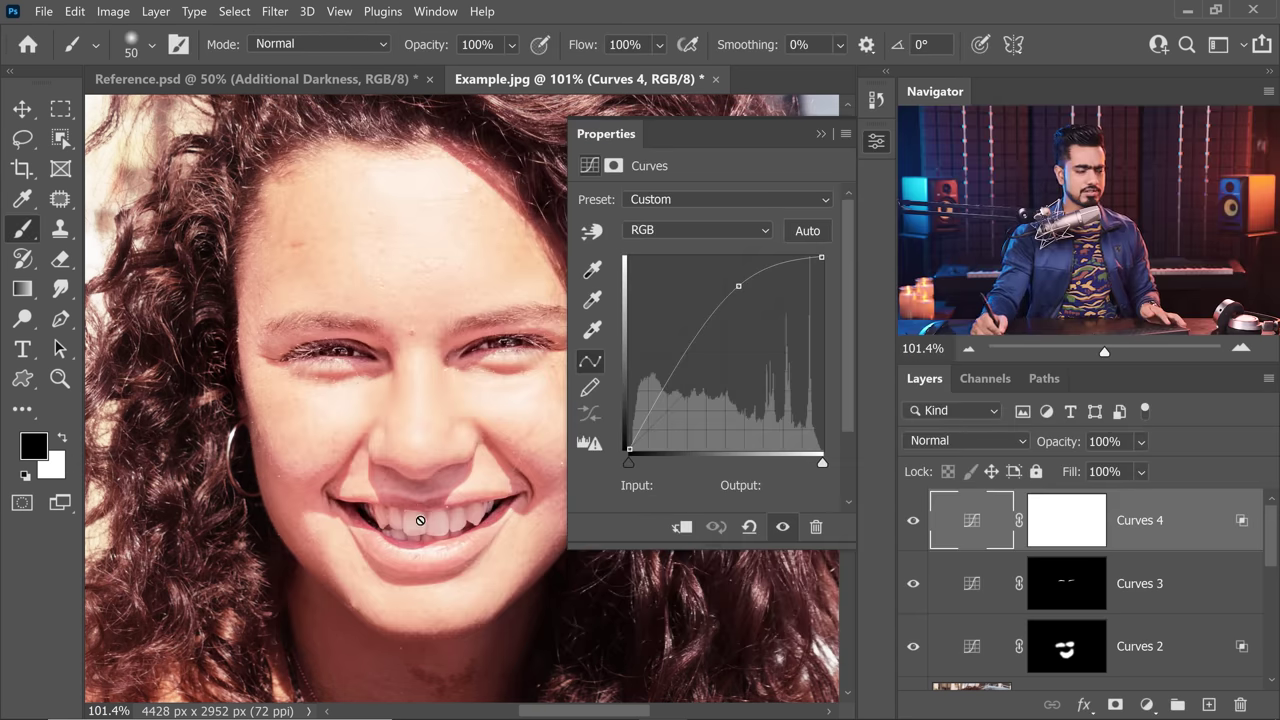
click(820, 134)
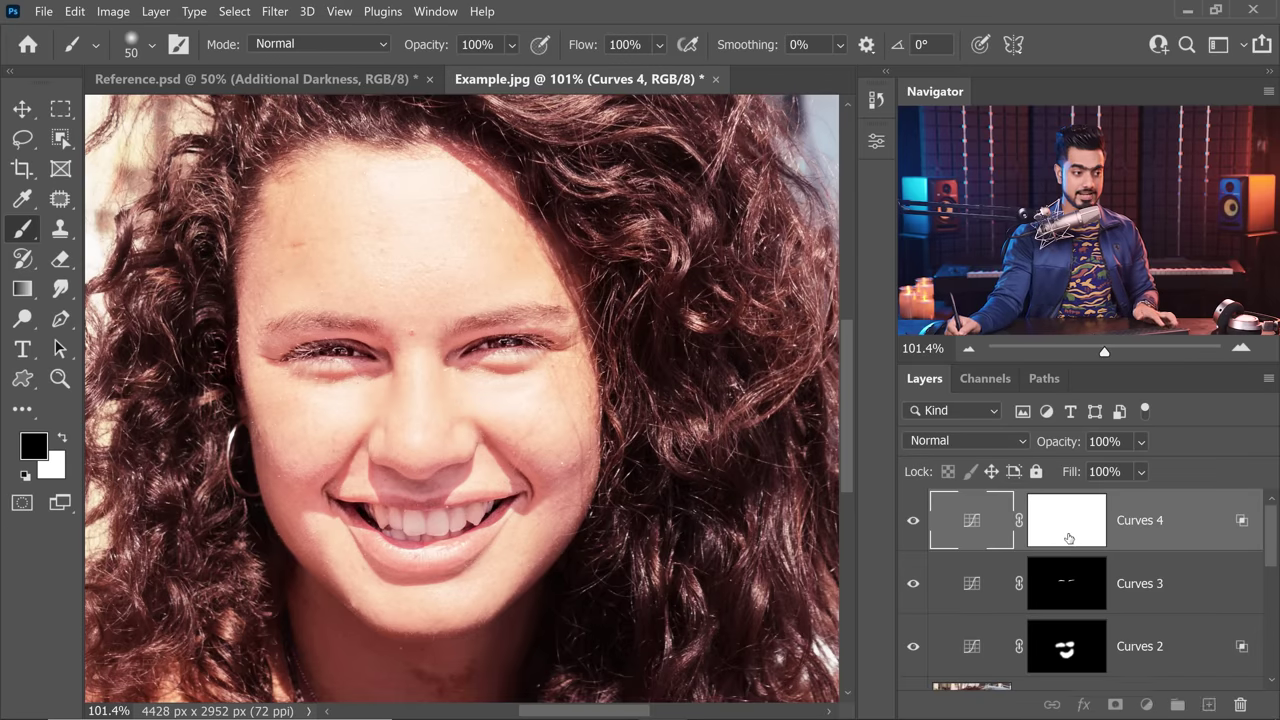
- Invert the Curves 4 mask, paint brightening onto the teeth, and clean it off the lips
click(1062, 525)
key(ctrl+i)
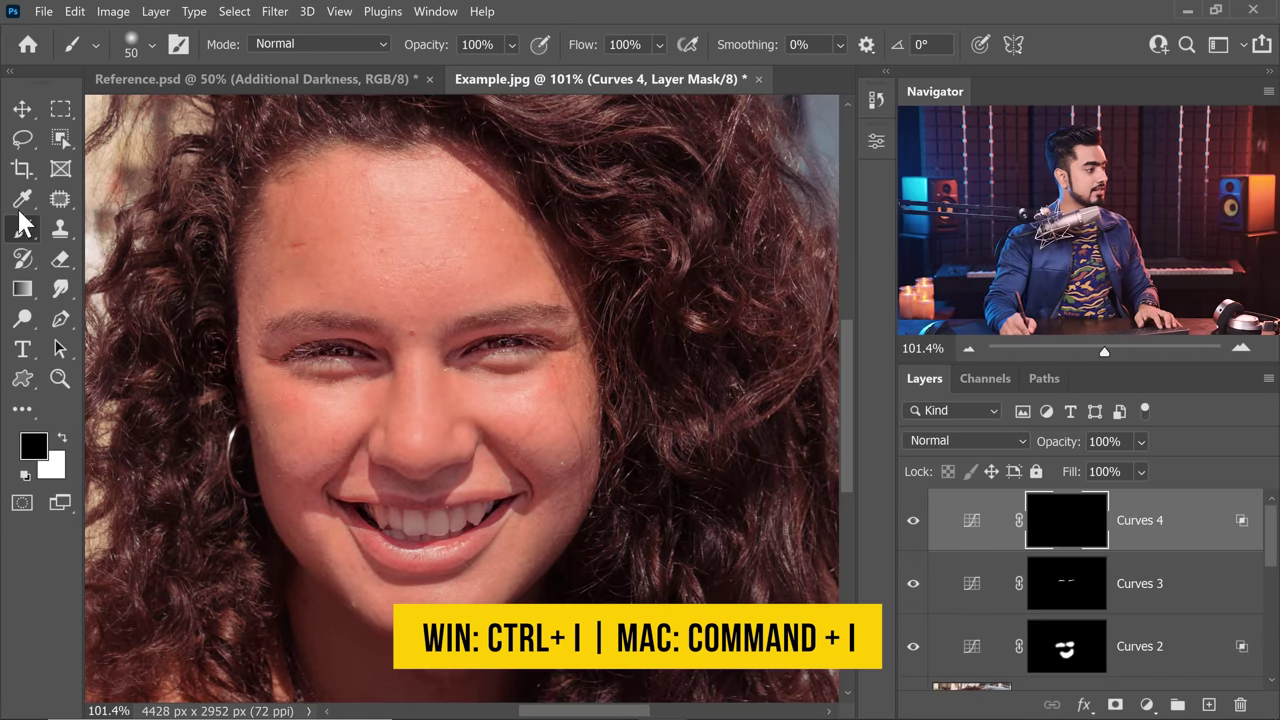
key(x)
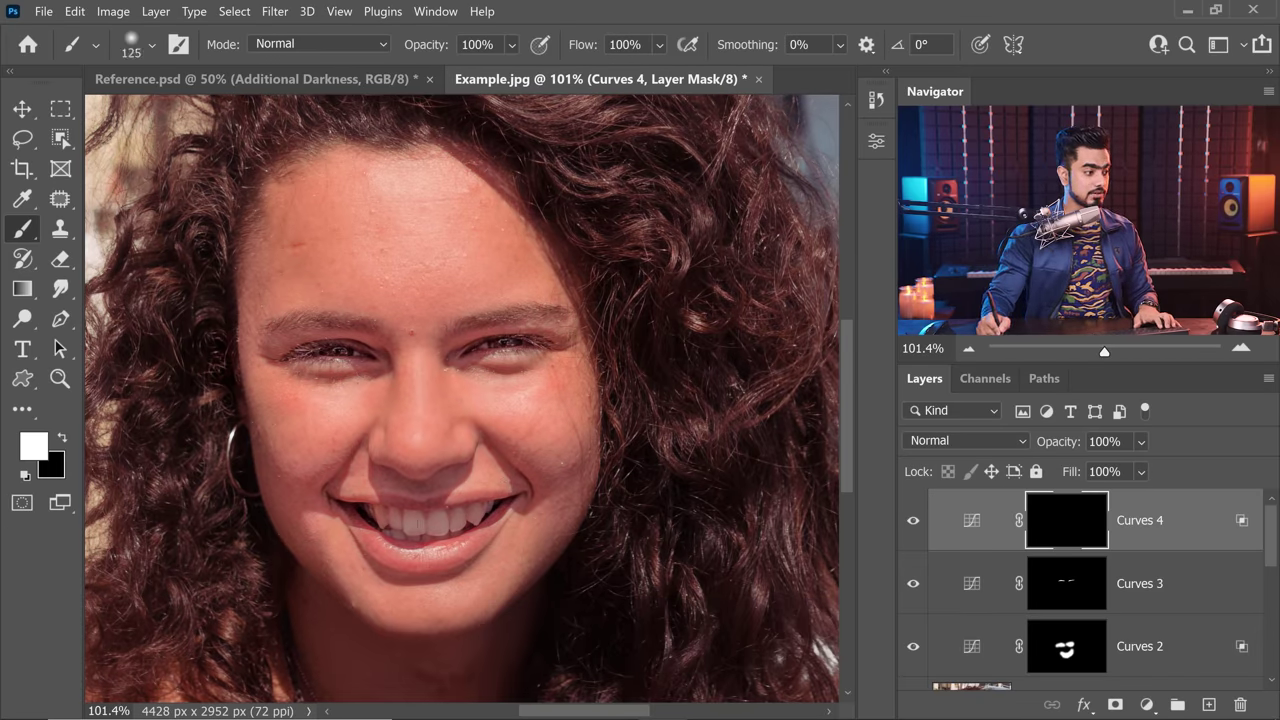
scroll(411, 529, up, 3)
key(bracketleft)
key(bracketleft)
mouse_move(320, 500)
mouse_down()
mouse_move(445, 515)
mouse_move(520, 505)
mouse_move(450, 535)
mouse_up()
key(x)
key(bracketleft)
key(bracketleft)
key(bracketleft)
key(bracketleft)
key(bracketleft)
key(bracketleft)
mouse_move(332, 466)
mouse_down()
mouse_move(478, 482)
mouse_move(576, 468)
mouse_up()
drag(344, 556, 432, 556)
scroll(572, 320, down, 2)
scroll(570, 322, down, 3)
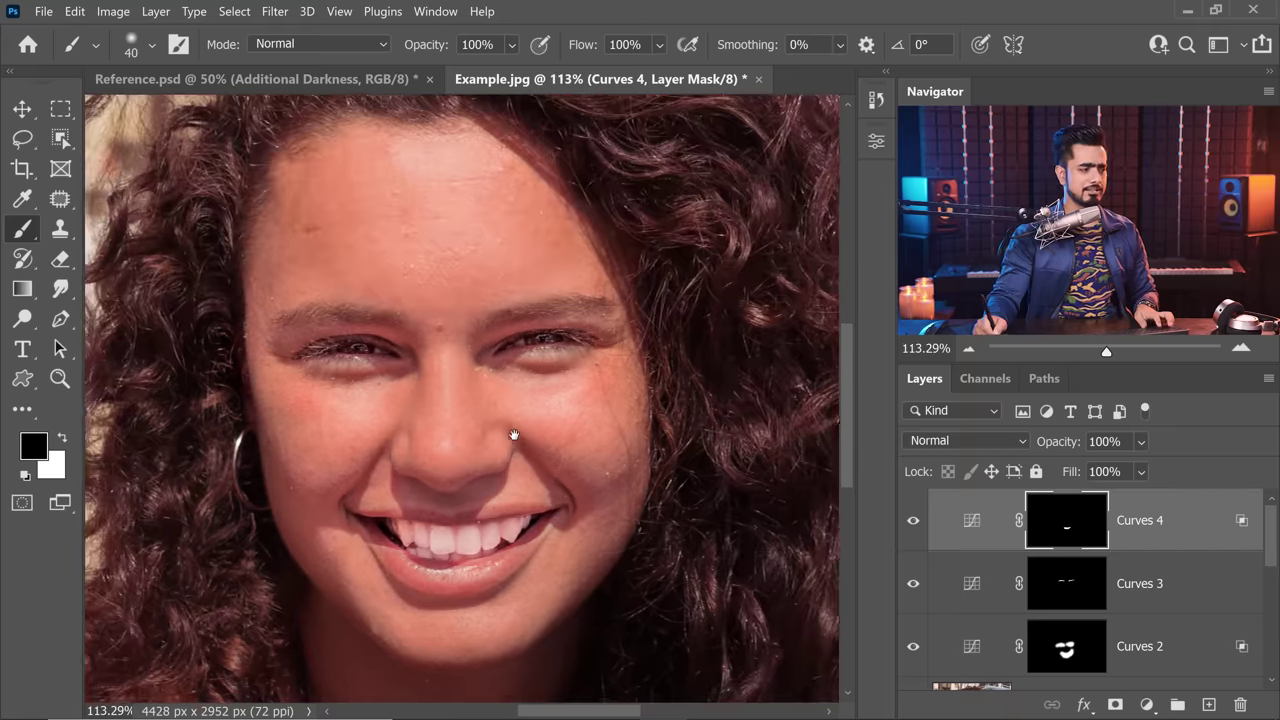
- Lower the Curves 4 layer opacity to 35%
drag(1053, 449, 1026, 446)
text(35)
key(Return)
- Widen Curves 4's Underlying Layer shadow blend to 30/108 and apply it
double_click(1185, 520)
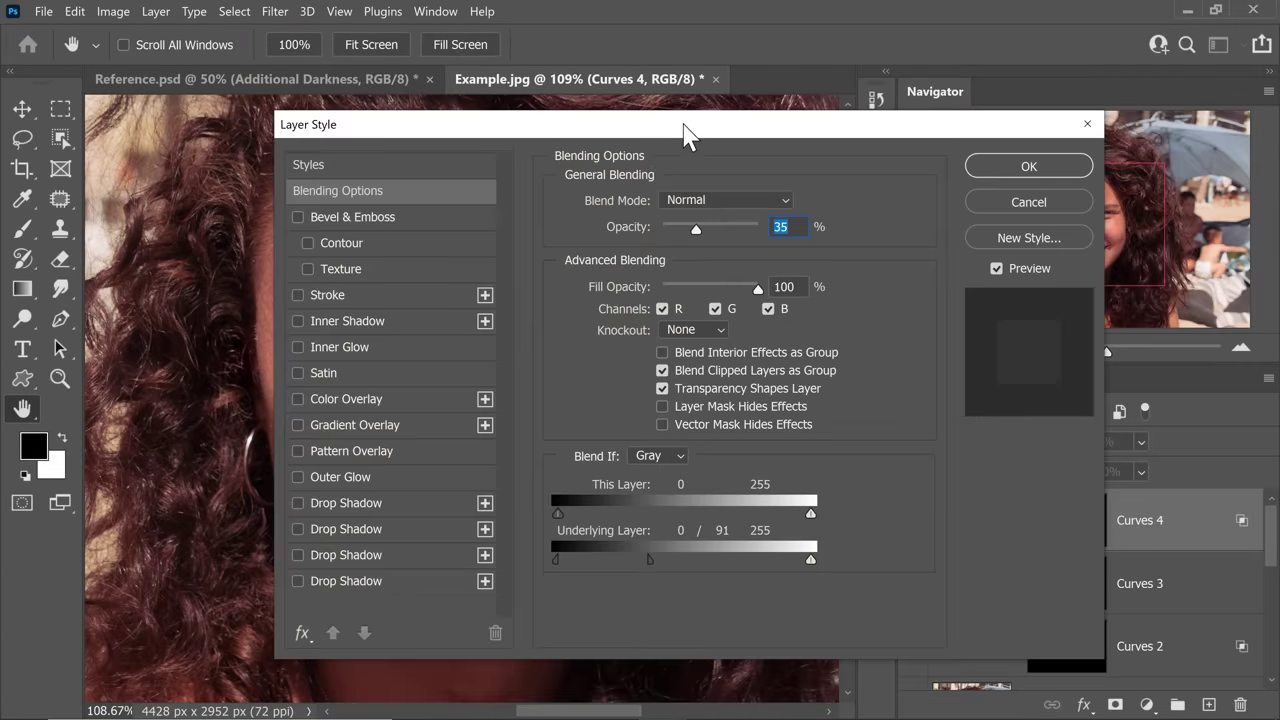
drag(686, 133, 1069, 131)
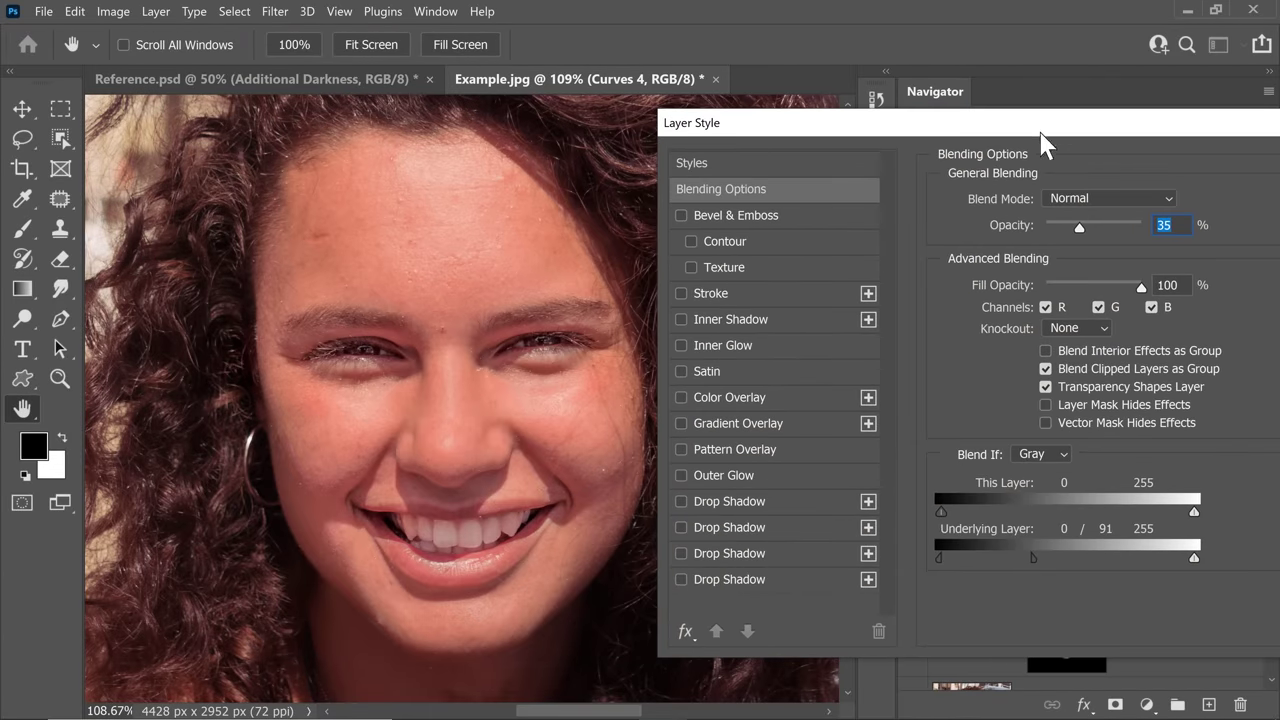
drag(937, 558, 1050, 556)
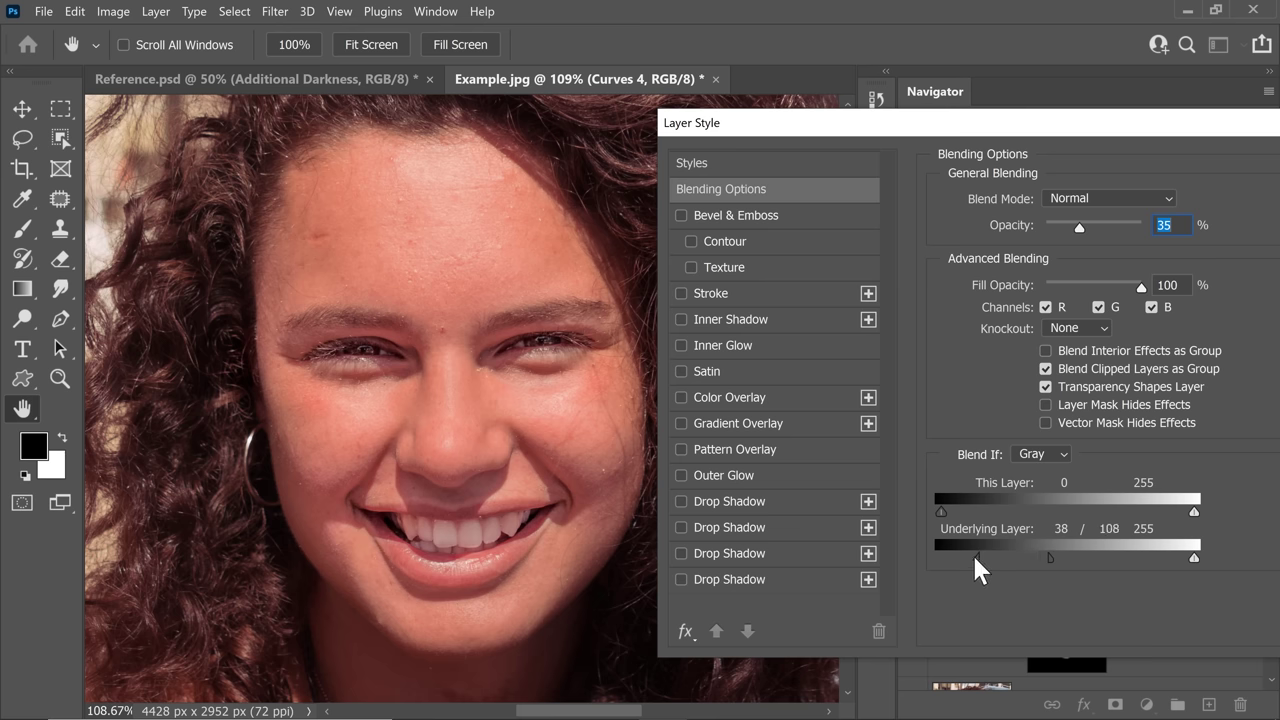
drag(1094, 134, 854, 130)
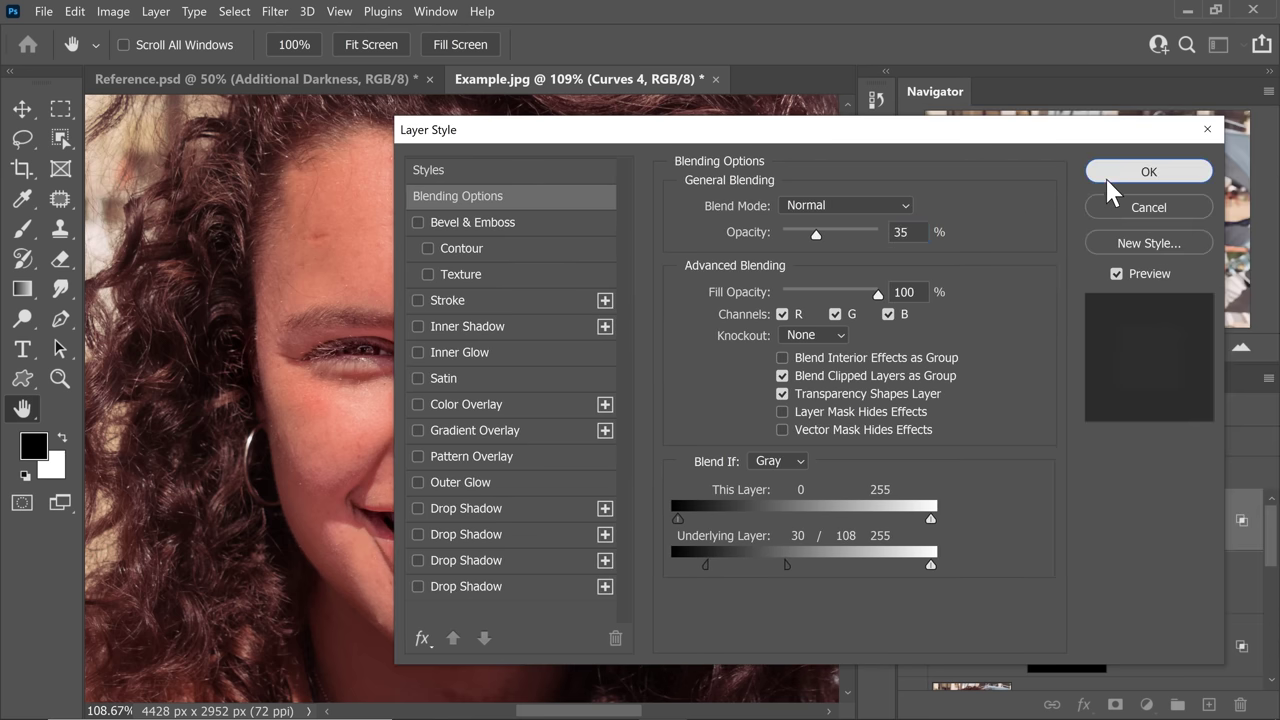
click(1165, 172)
scroll(1270, 560, down, 5)
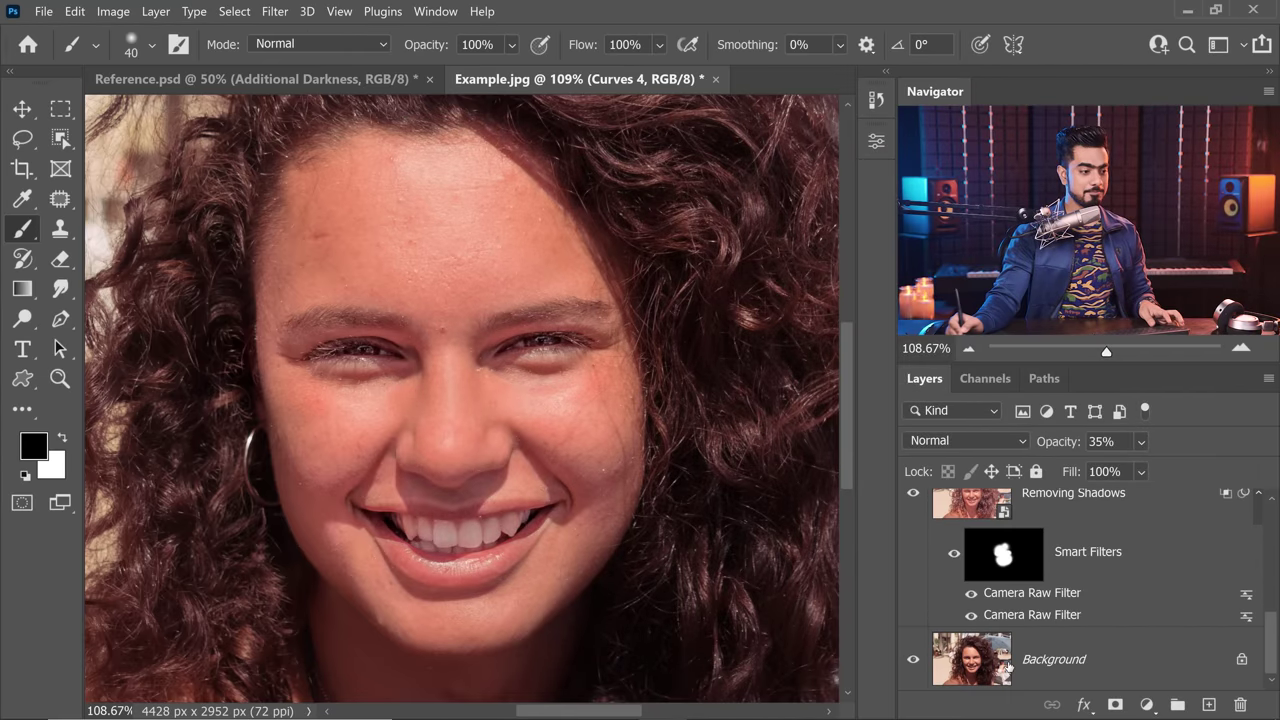
alt+click(913, 660)
scroll(848, 560, down, 3)
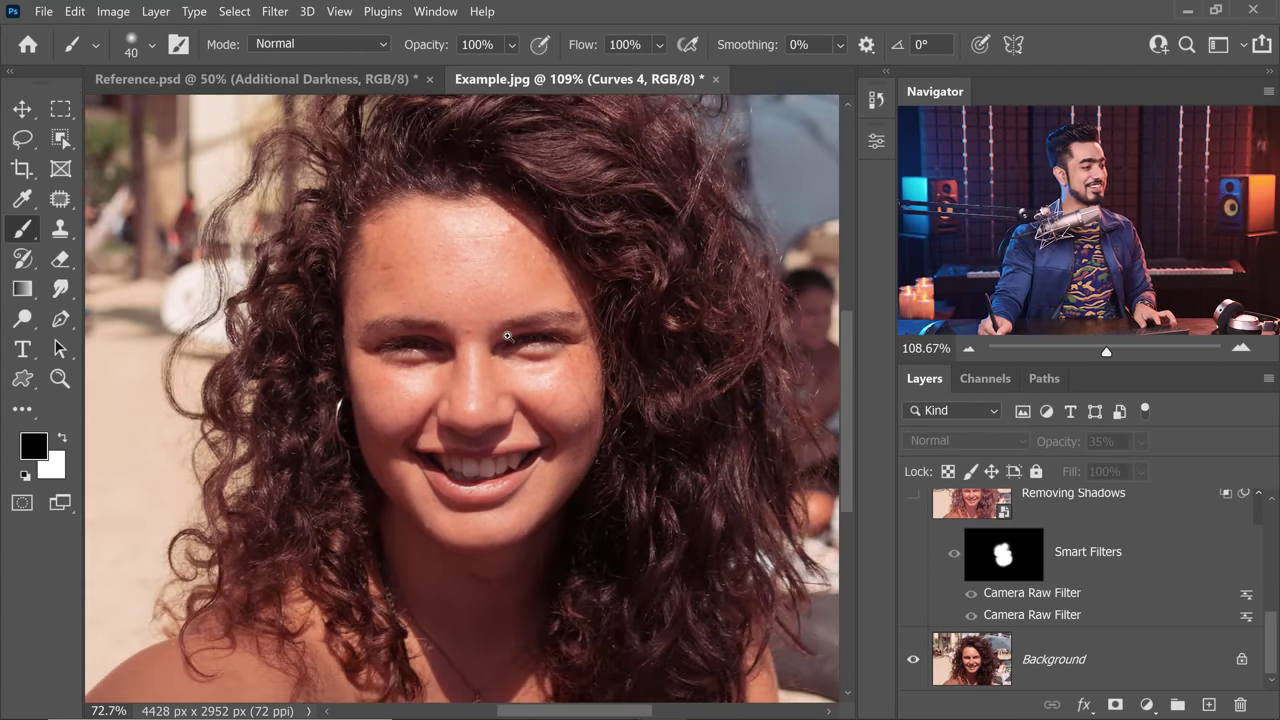
alt+click(913, 660)
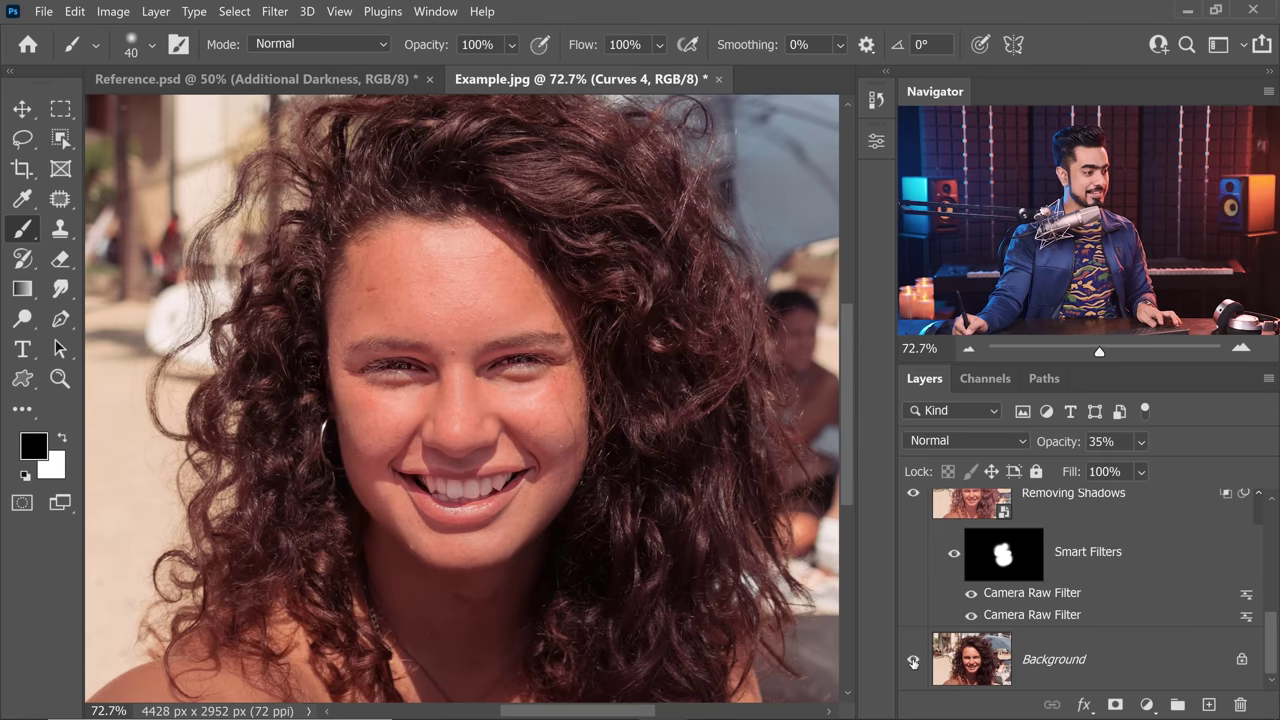
alt+click(913, 660)
alt+click(913, 660)
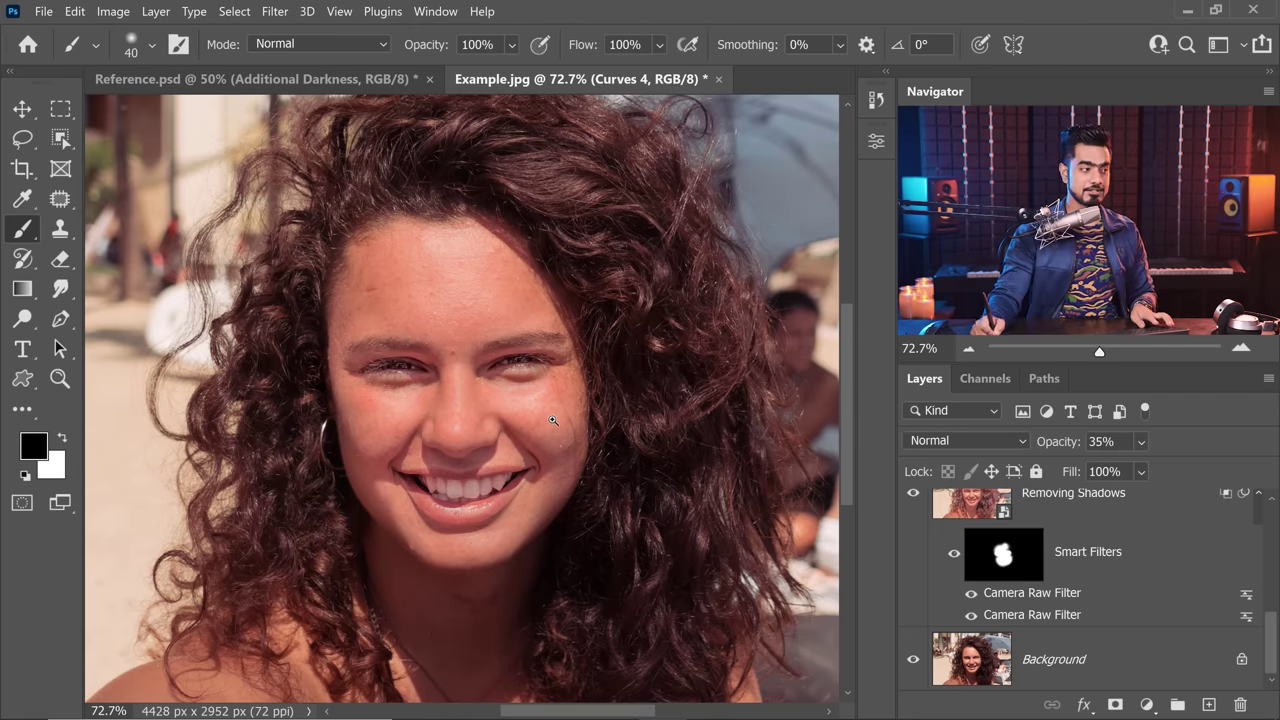
scroll(574, 391, up, 1)
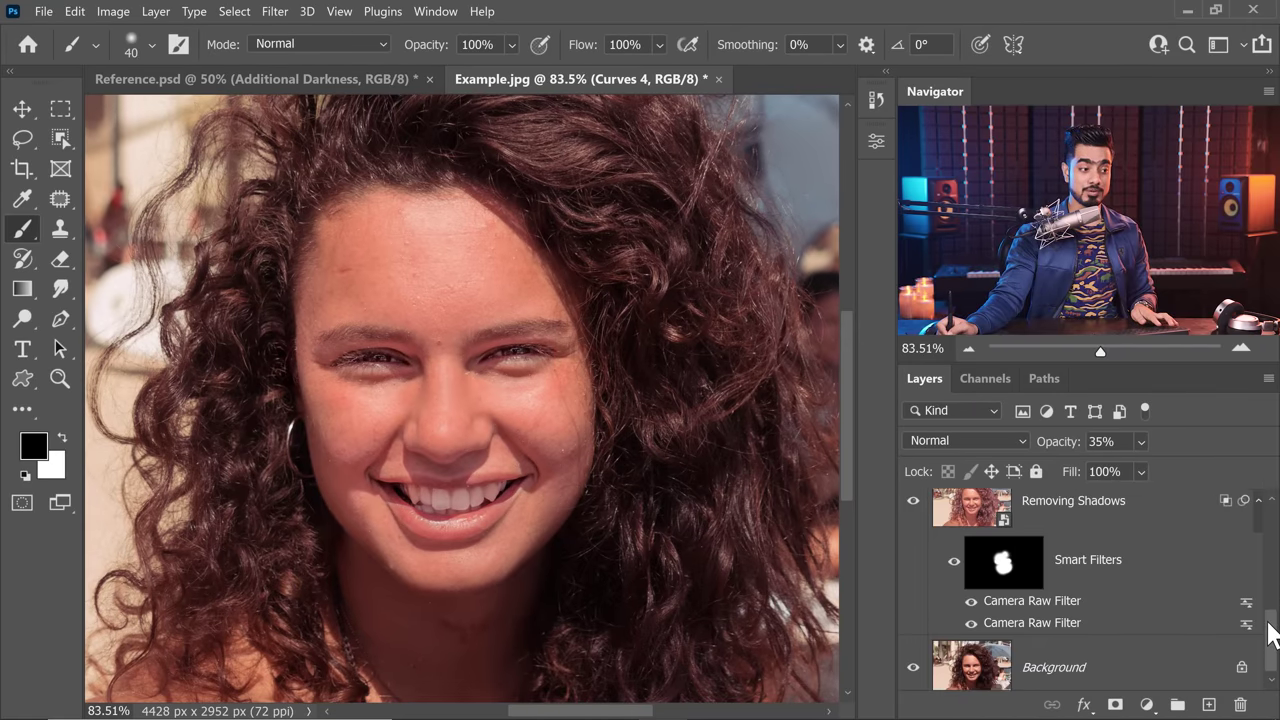
scroll(1266, 623, up, 1)
scroll(1268, 625, up, 1)
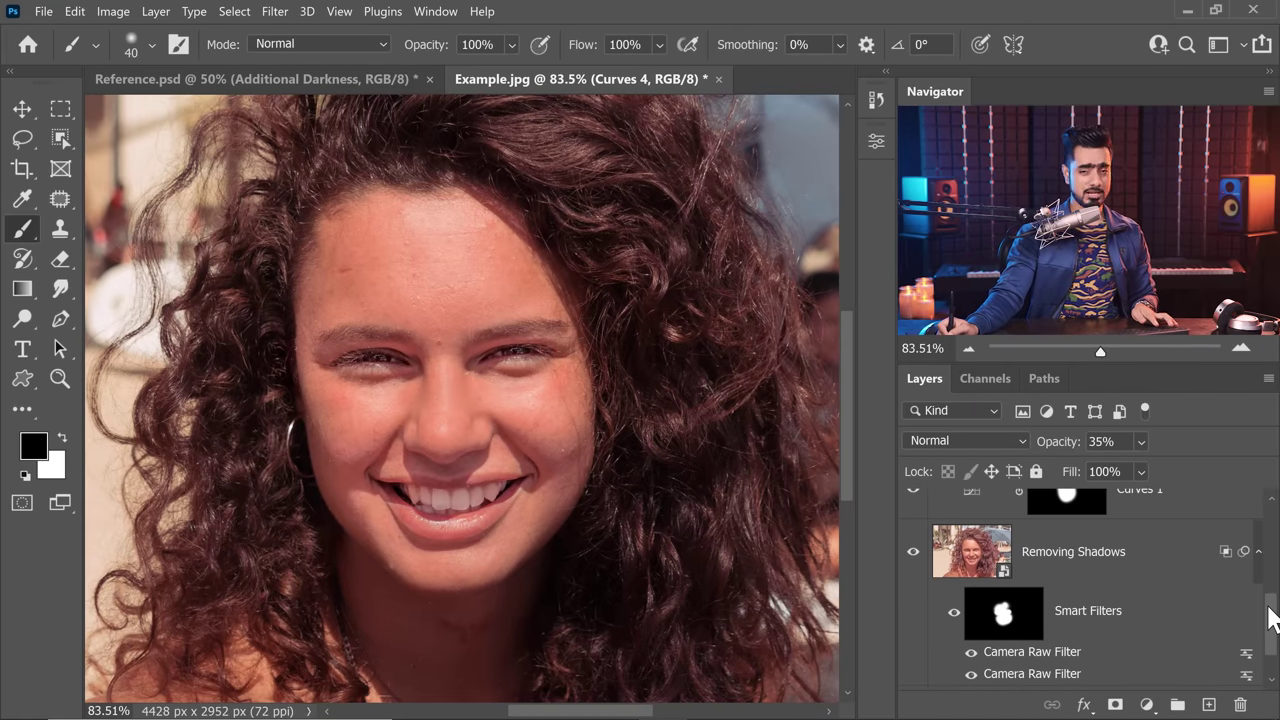
drag(1268, 618, 1266, 505)
drag(1275, 556, 1268, 650)
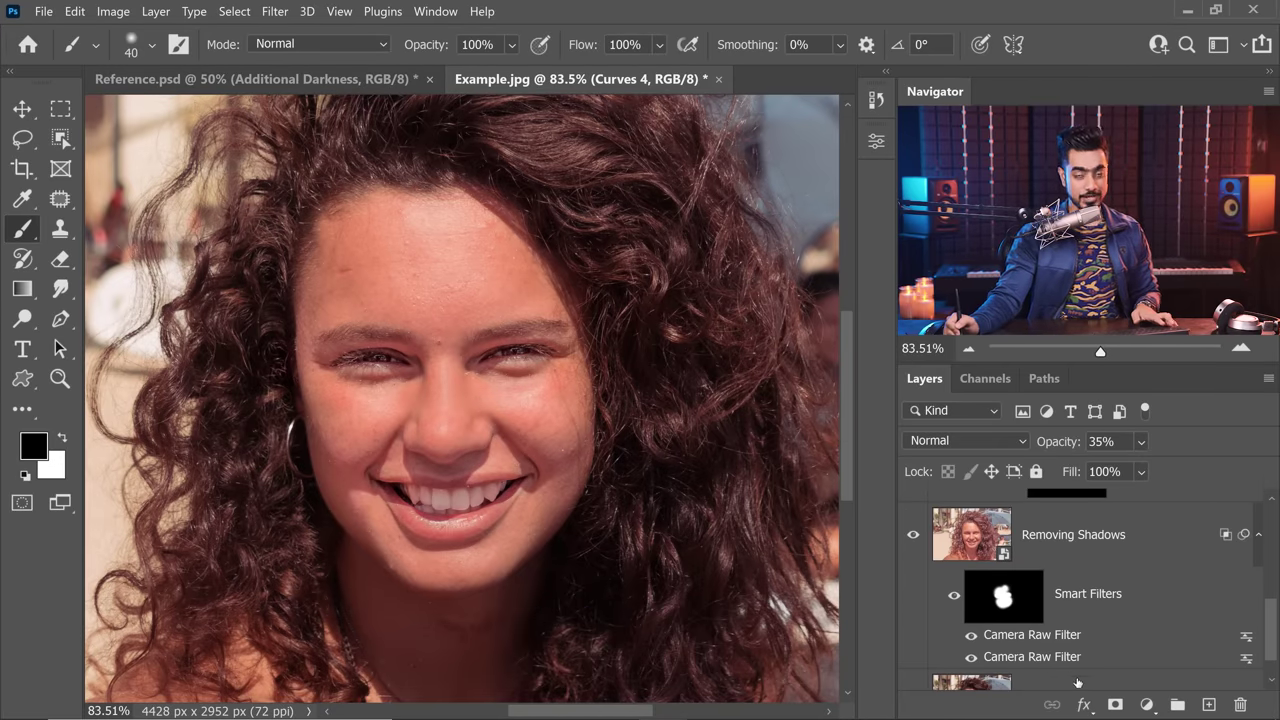
- Group every layer from Curves 4 down to Removing Shadows into Group 1
shift+click(1100, 540)
drag(1268, 640, 1257, 500)
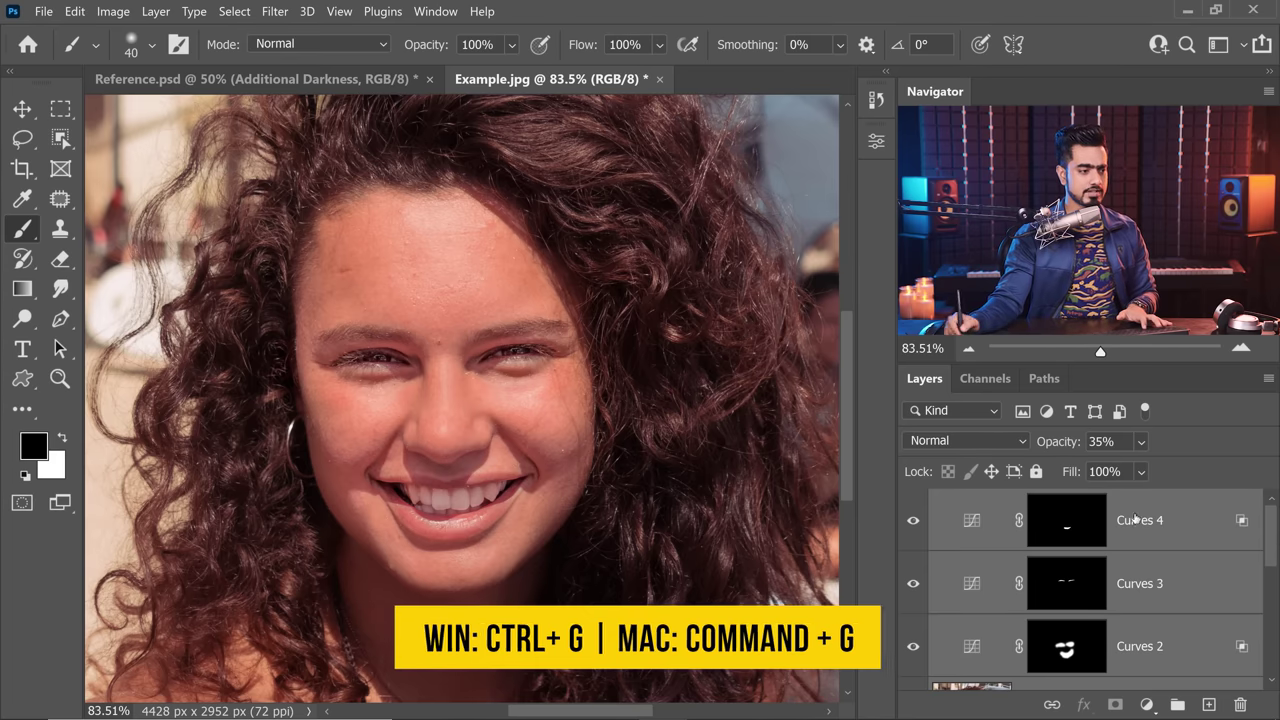
key(ctrl+g)
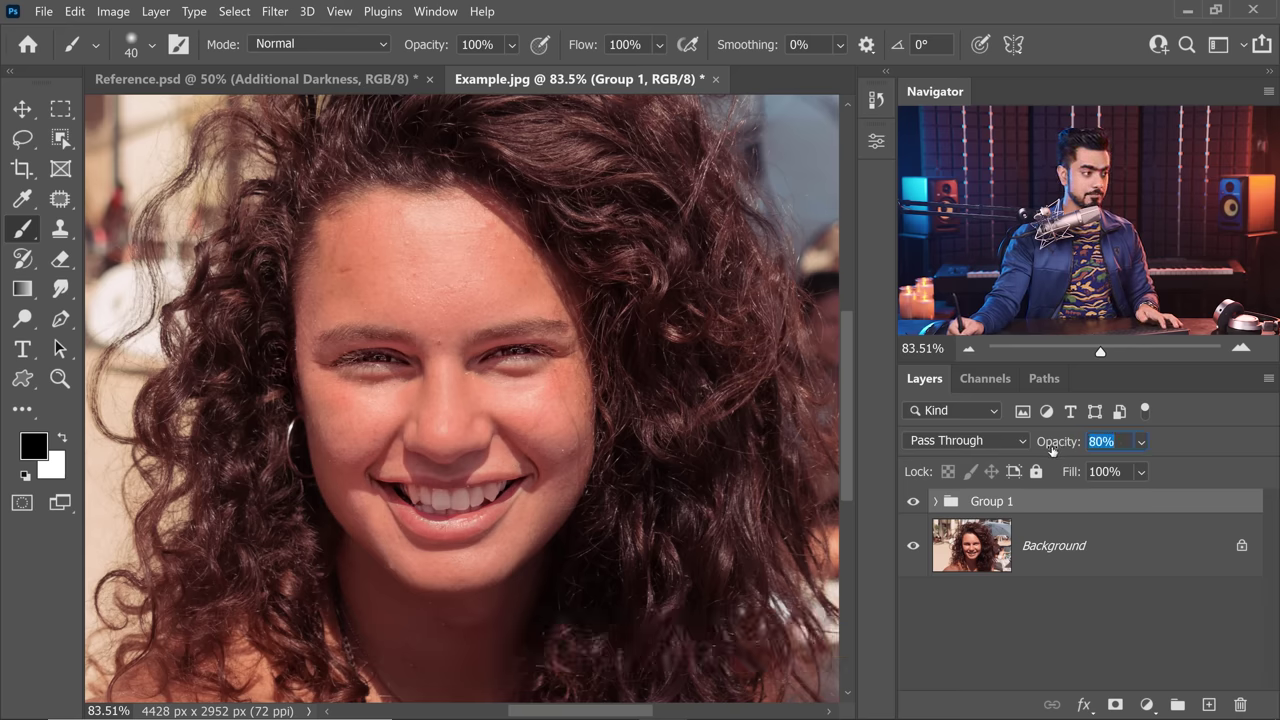
- Set Group 1's opacity to 75%
click(1031, 439)
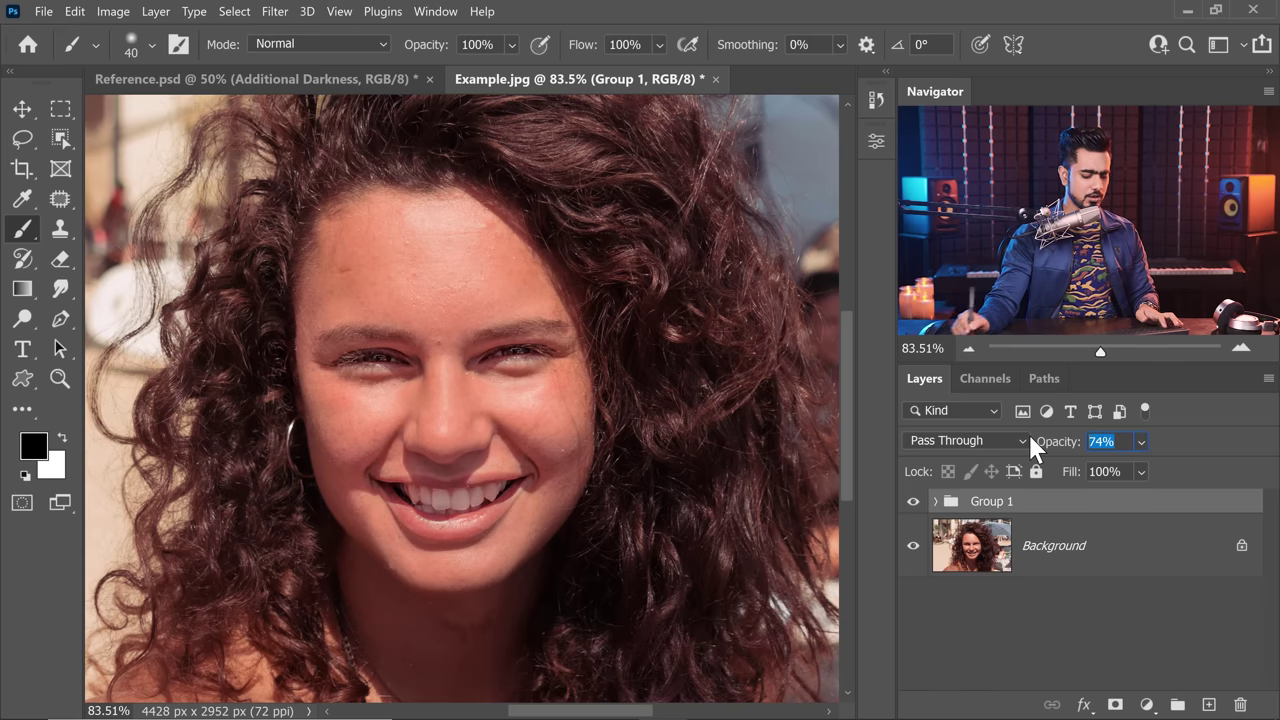
text(75)
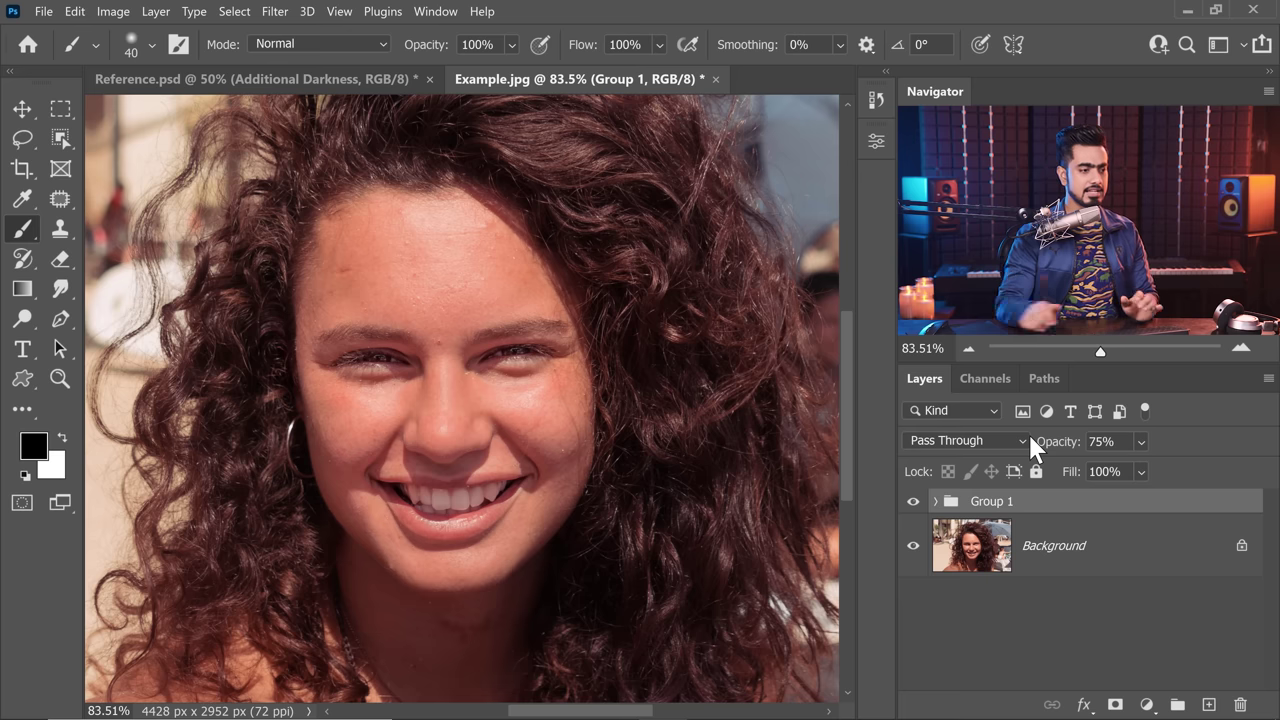
drag(1056, 441, 1172, 452)
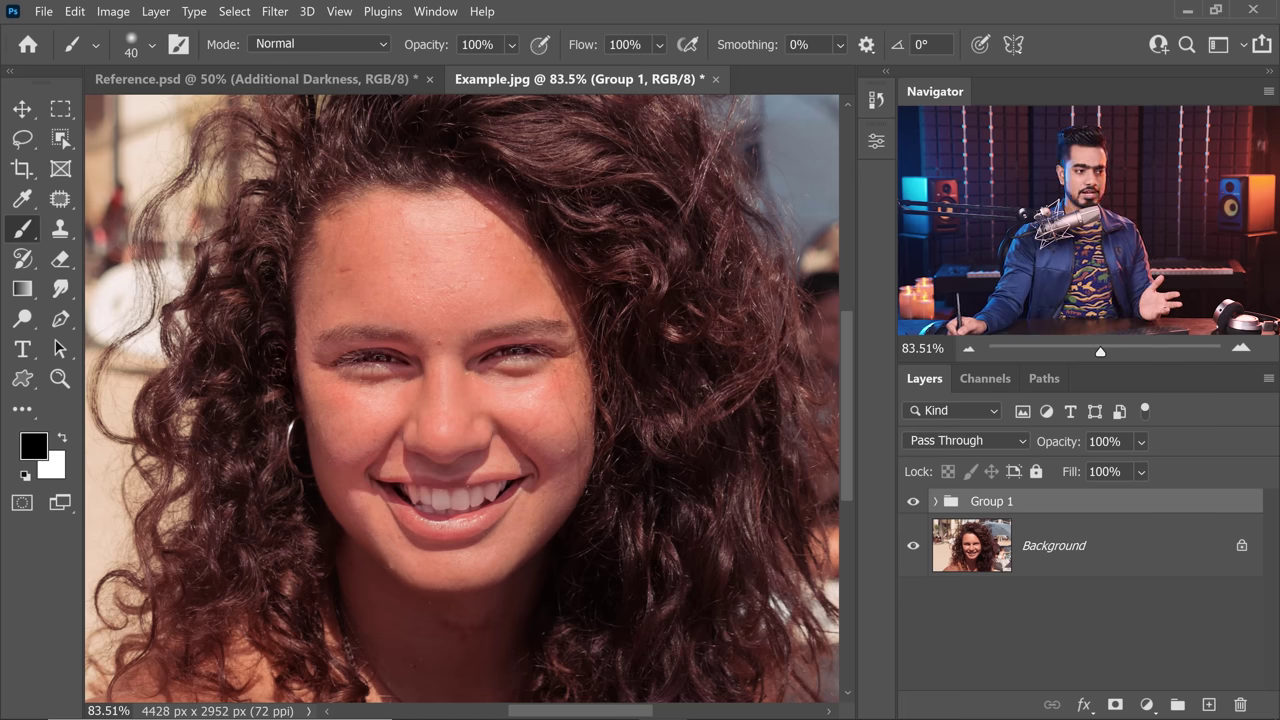
text(75)
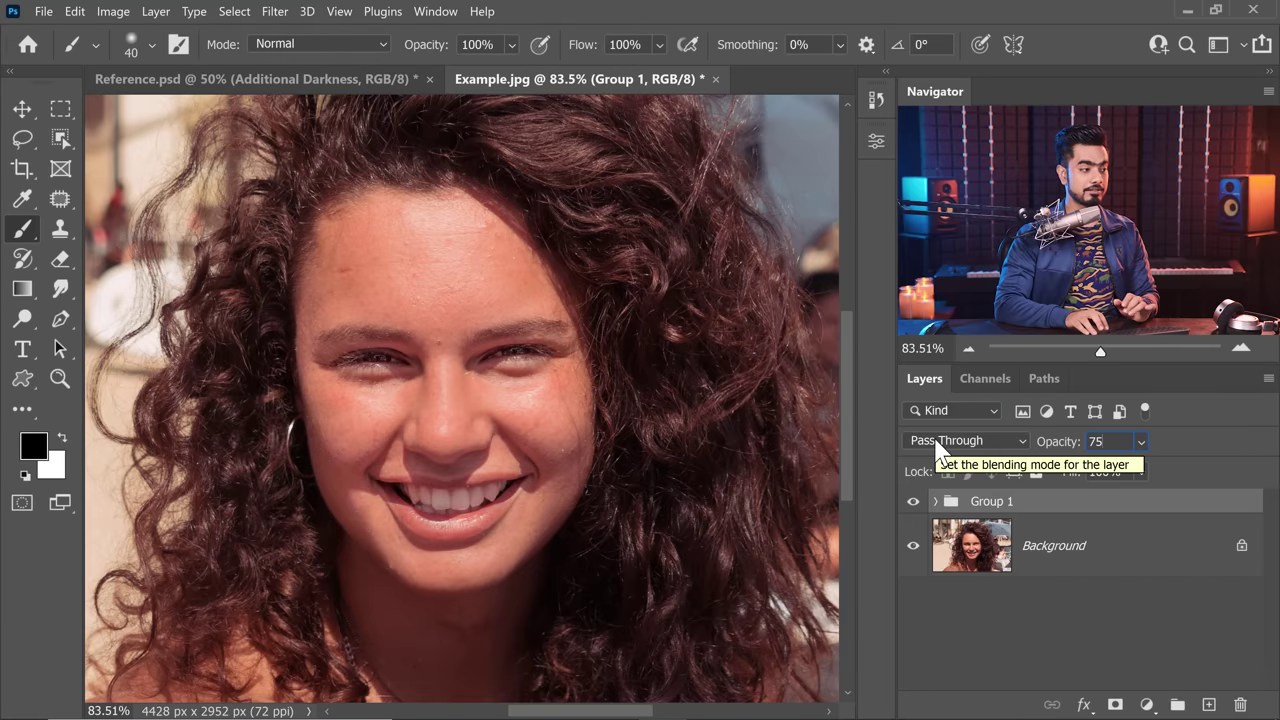
key(Return)
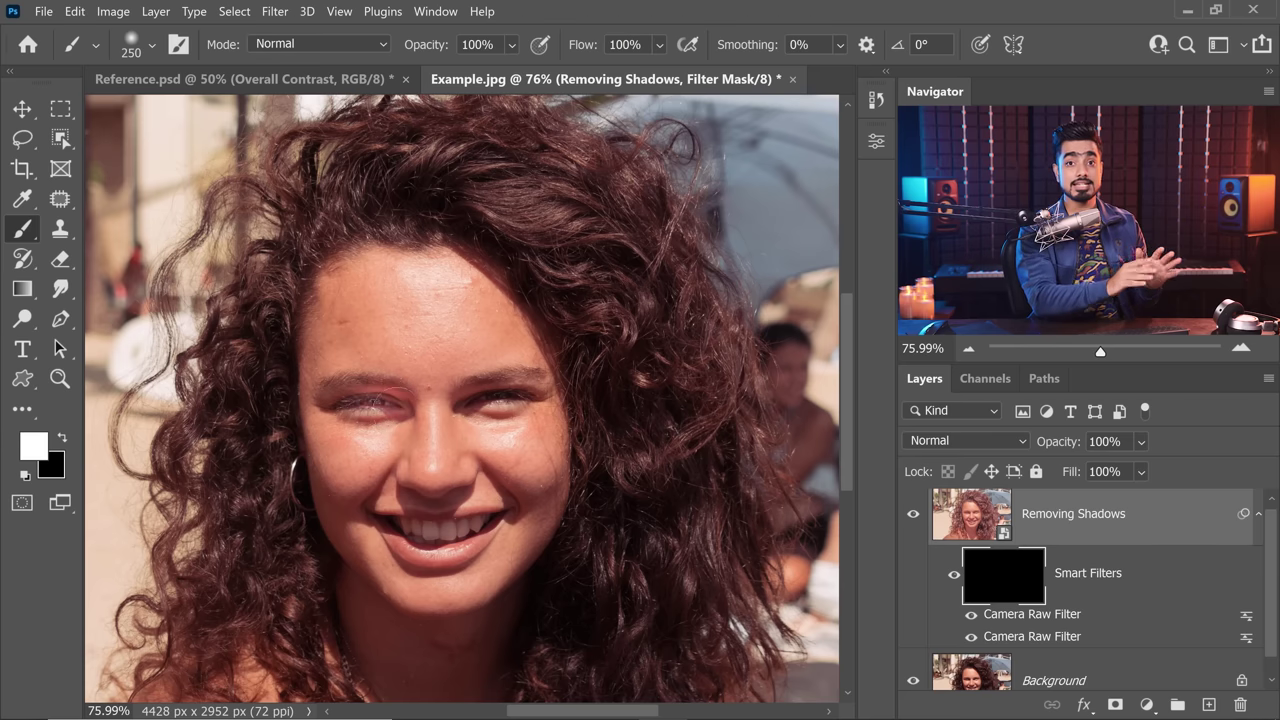
- Lift the shadow under the left eye and fade the forehead patch to about 43%
drag(372, 400, 312, 396)
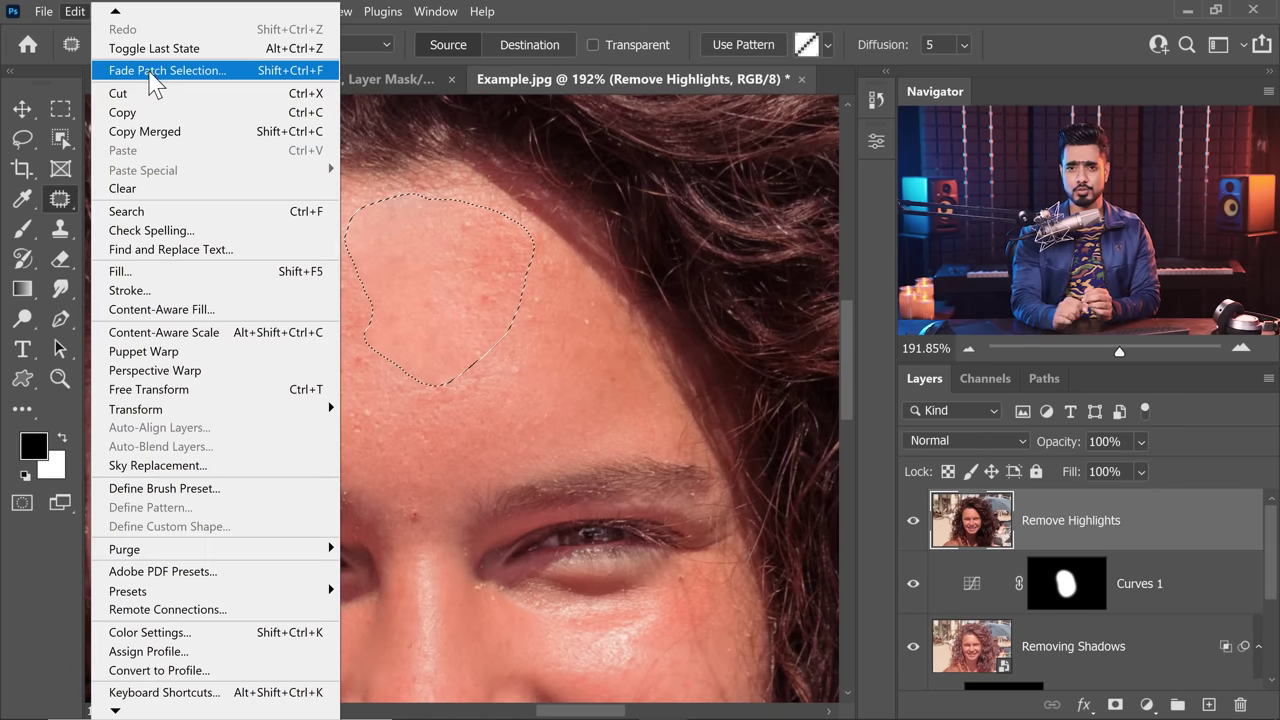
click(150, 63)
drag(460, 215, 714, 293)
mouse_move(700, 337)
mouse_down()
mouse_move(667, 337)
mouse_move(723, 339)
mouse_up()
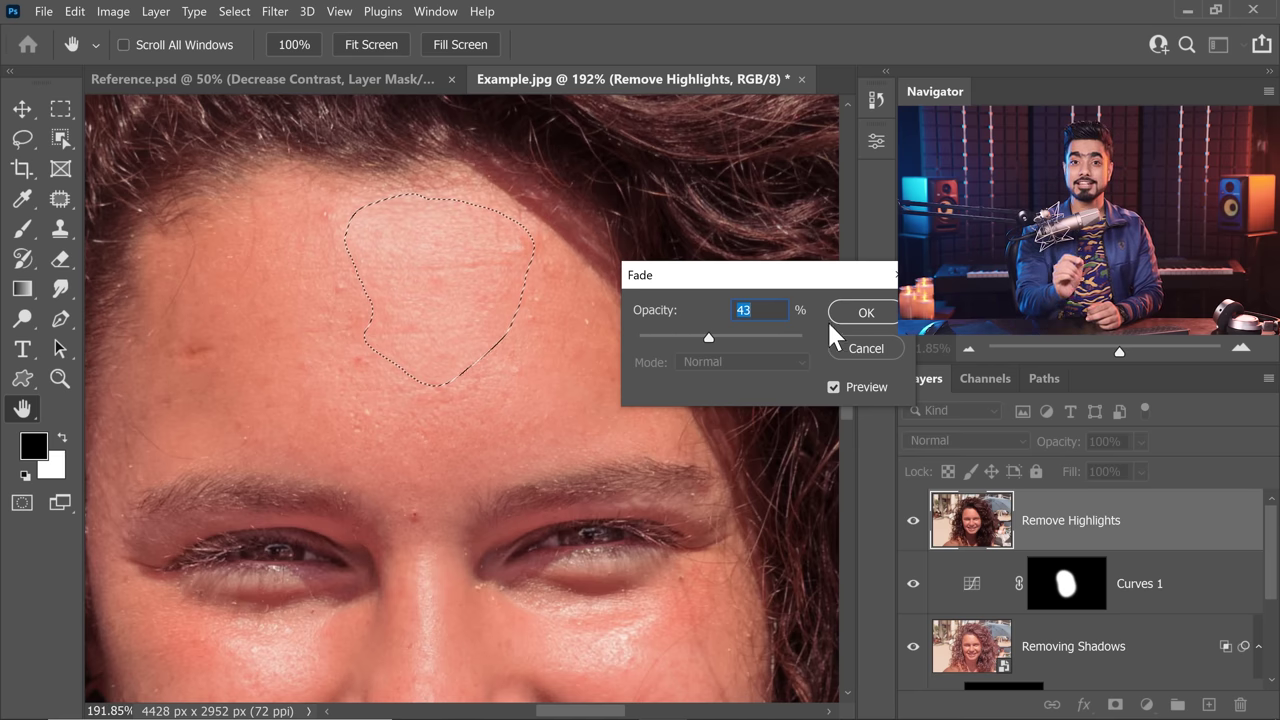